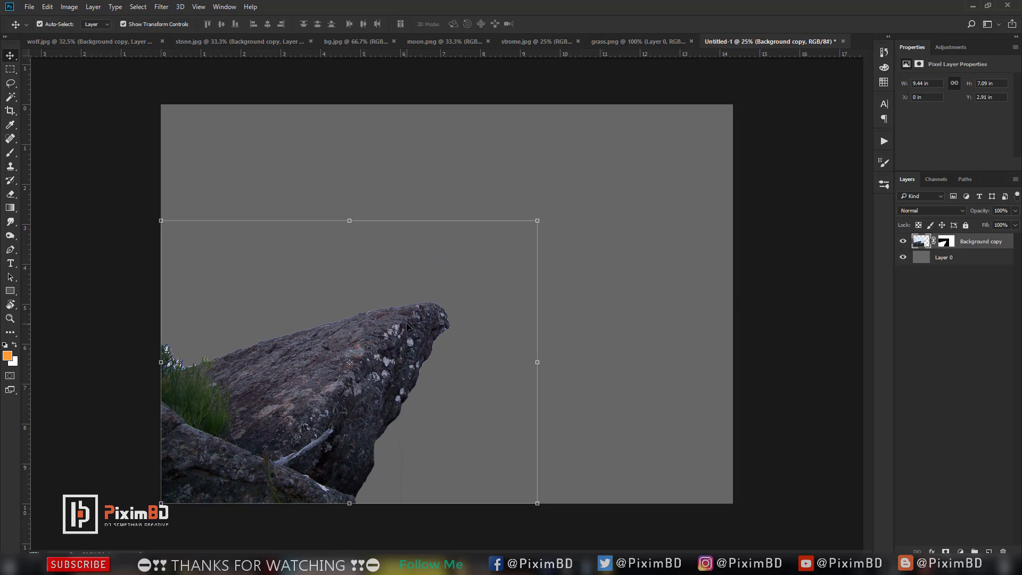
- Enlarge the rock cutout proportionally to about 127%, keeping it anchored in the canvas's lower-left corner
key("ctrl+t")
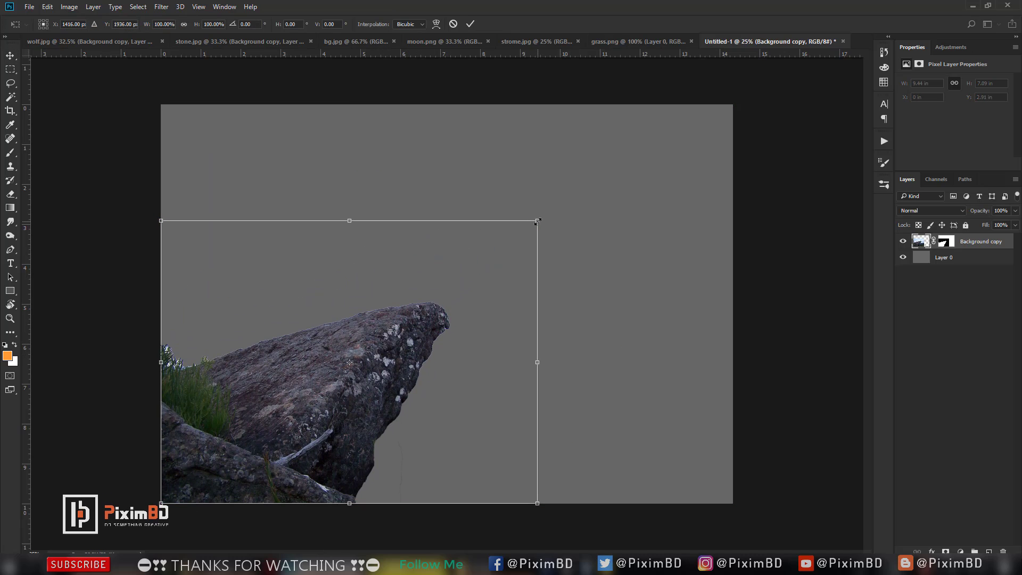
left_click_drag(538, 221, 664, 178)
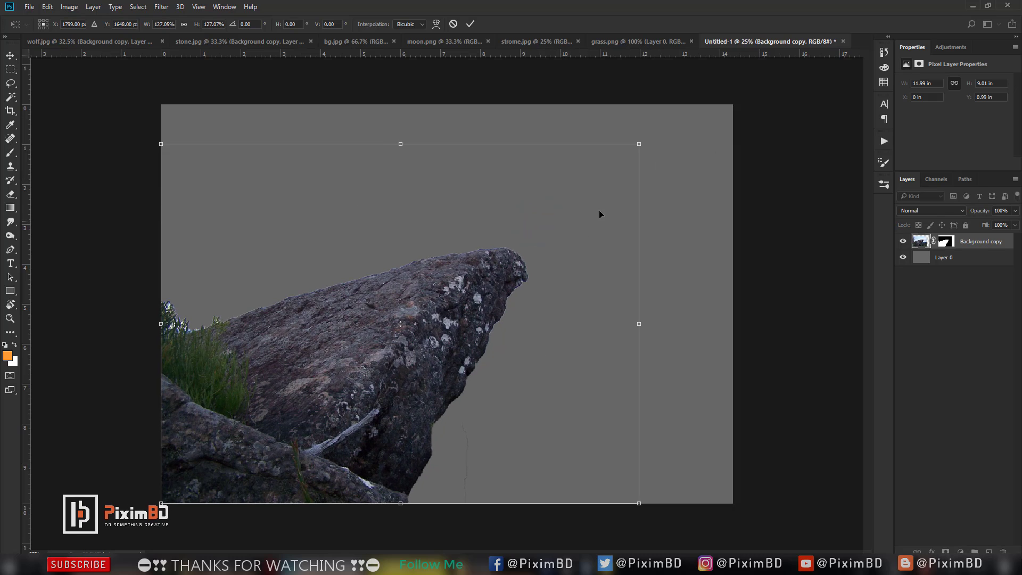
key("Return")
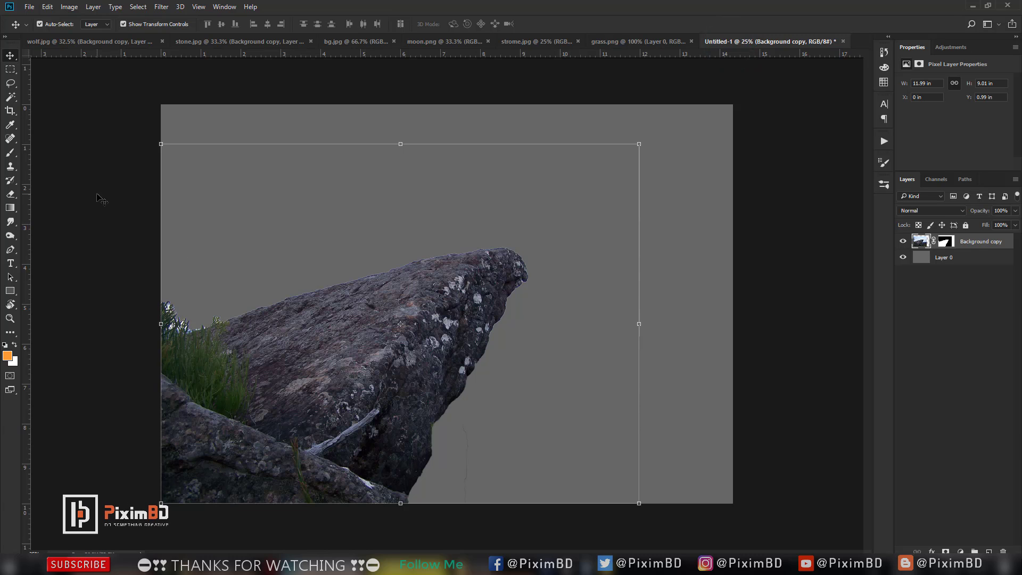
- Examine the masked wolf cutout in wolf.jpg by toggling the visibility of the masked copy and the original background
left_click(84, 40)
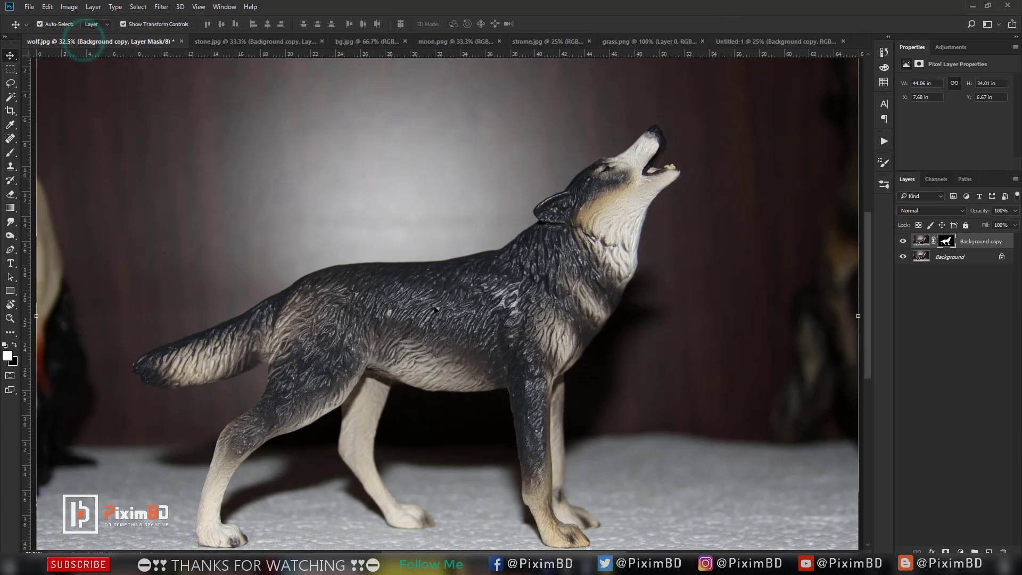
scroll(445, 280, "down", 3)
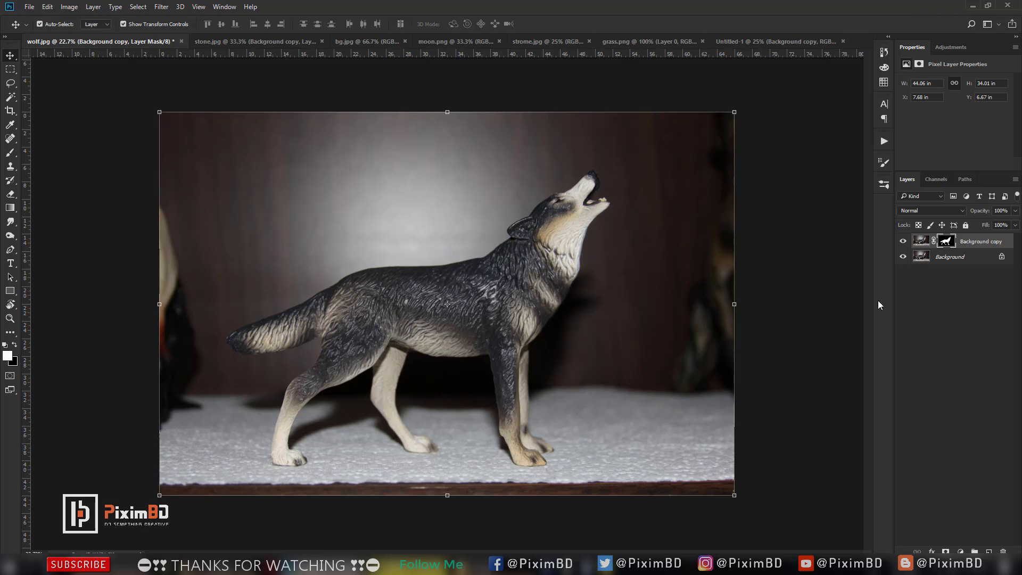
left_click(903, 241)
left_click(903, 242)
left_click(902, 257)
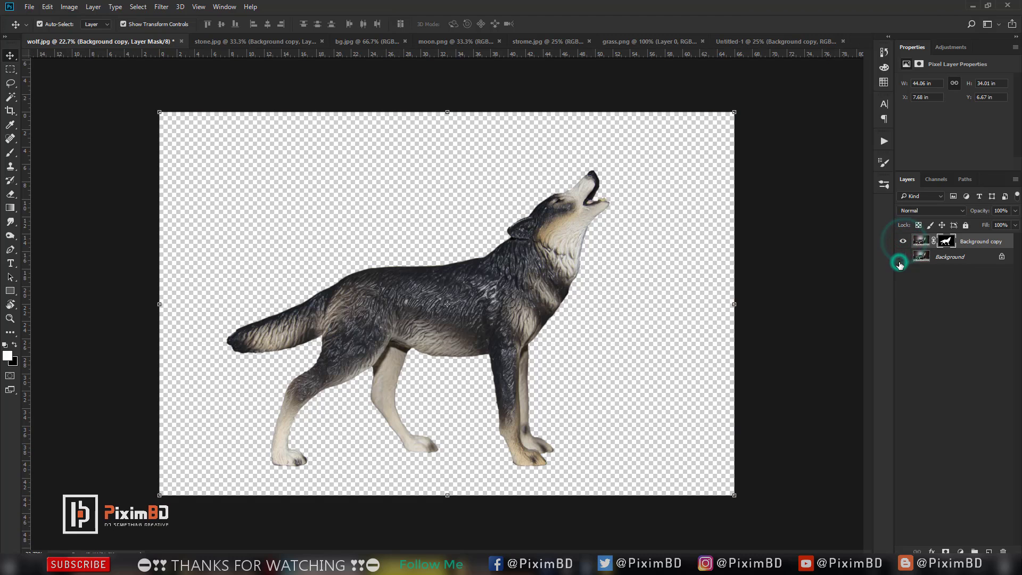
left_click(901, 259)
left_click(901, 258)
left_click(901, 259)
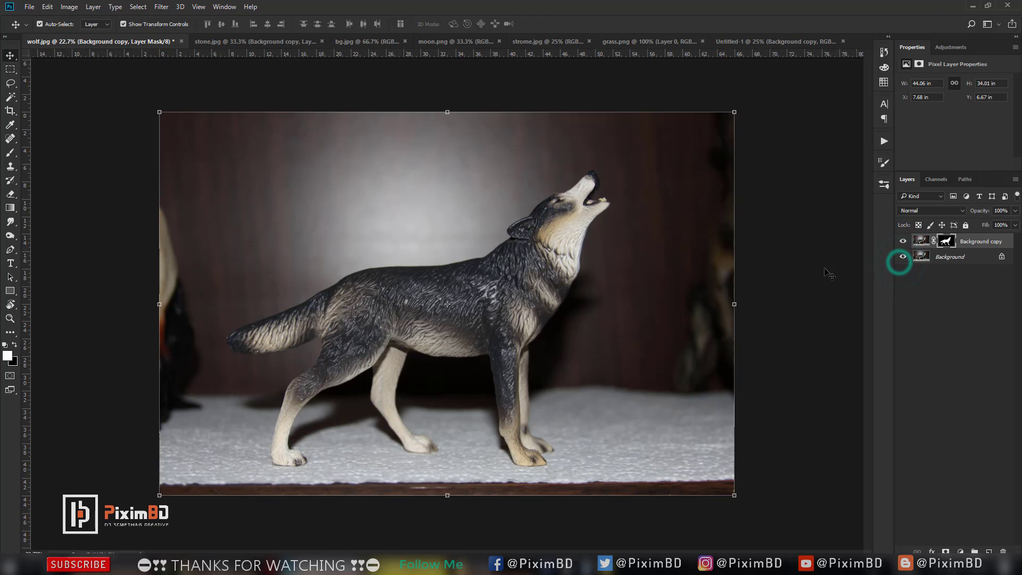
- Copy the masked wolf layer from wolf.jpg into the Untitled-1 document and scale it to about 66%
left_click_drag(458, 286, 400, 263)
key("ctrl+minus")
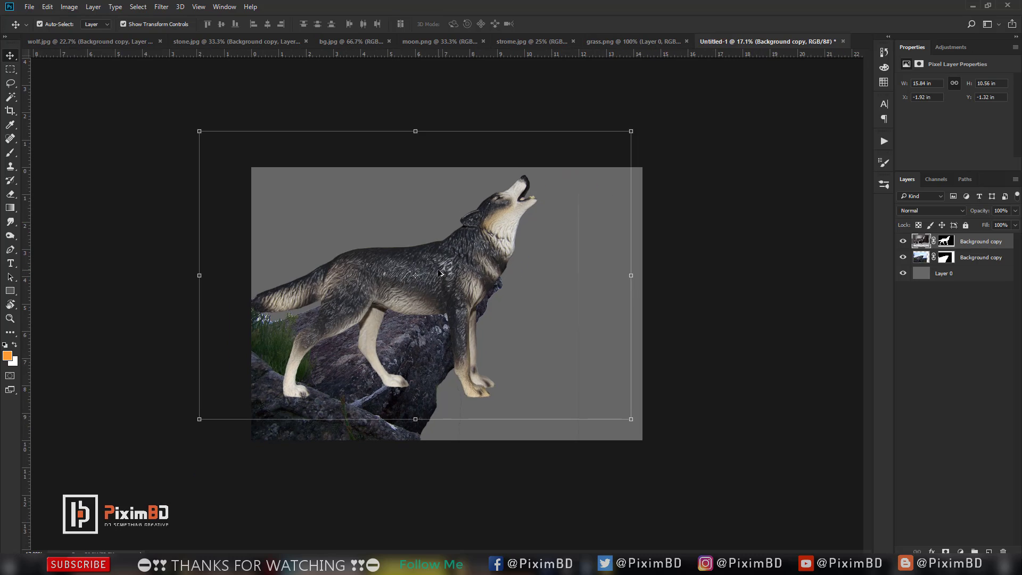
left_click_drag(631, 128, 556, 181)
key("ctrl+plus")
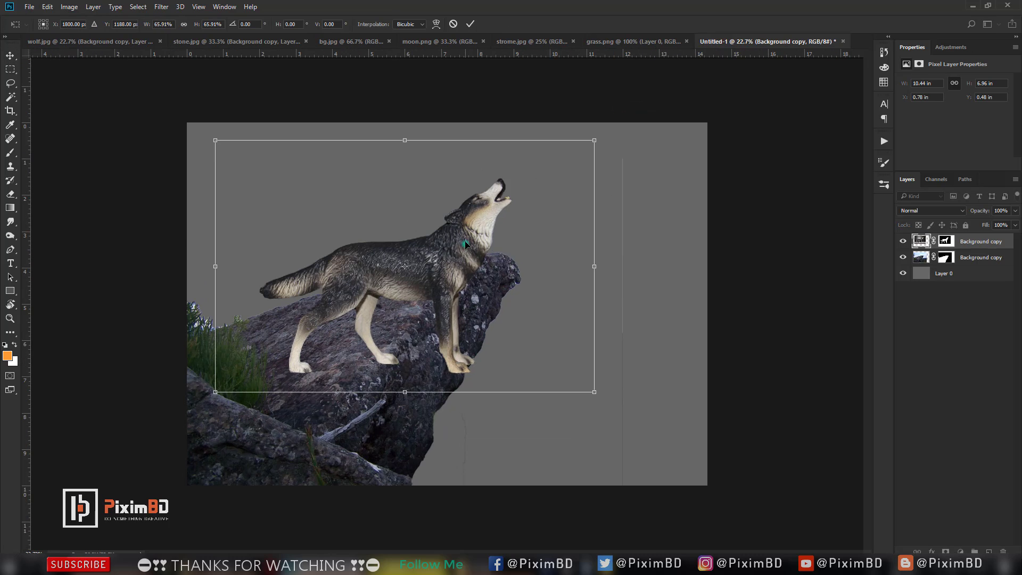
- Rotate the wolf about -10° to follow the rock's slope and place it with its paws on the rock
left_click_drag(450, 232, 408, 180)
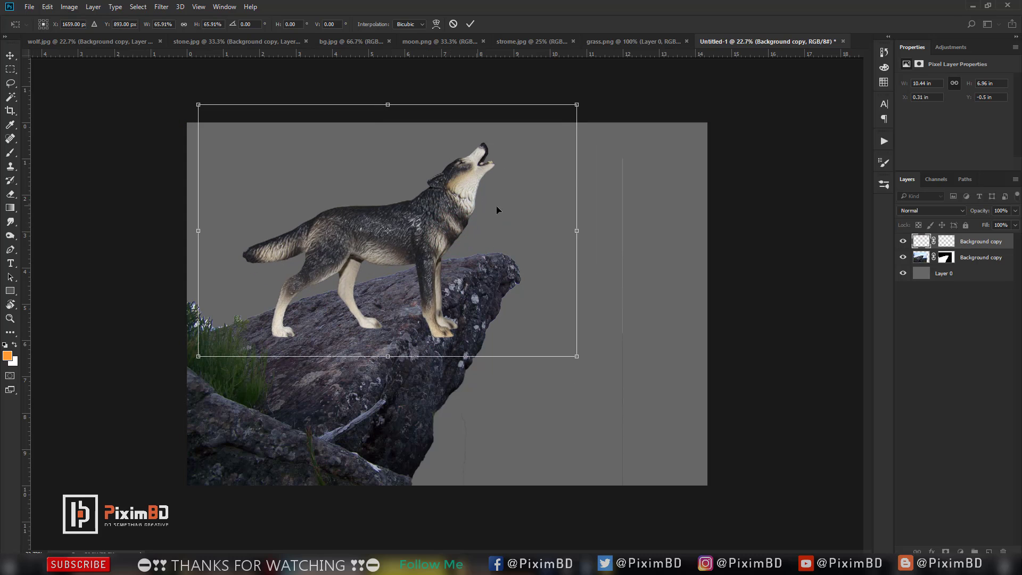
left_click_drag(635, 186, 609, 149)
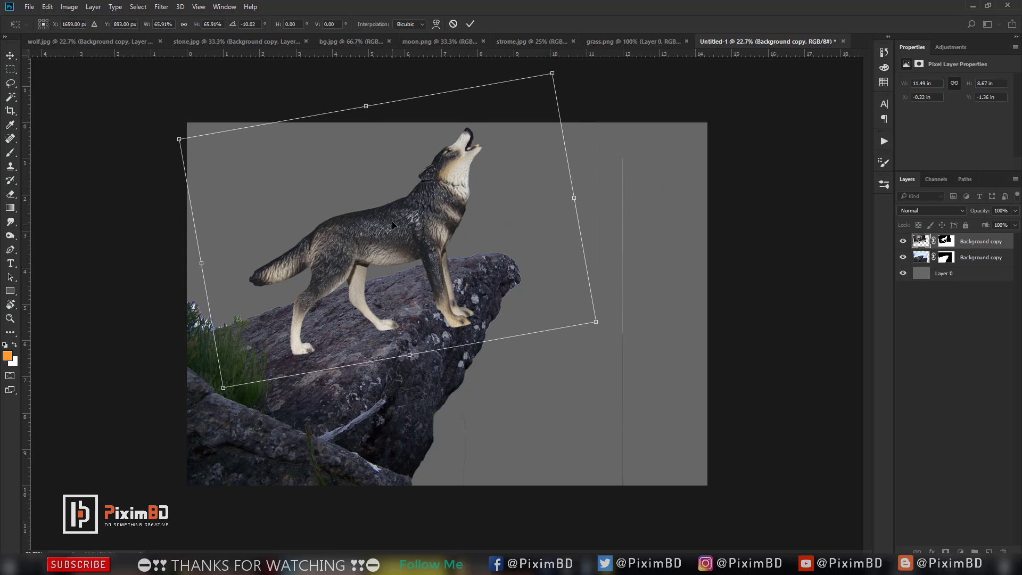
left_click_drag(391, 221, 382, 188)
key("Return")
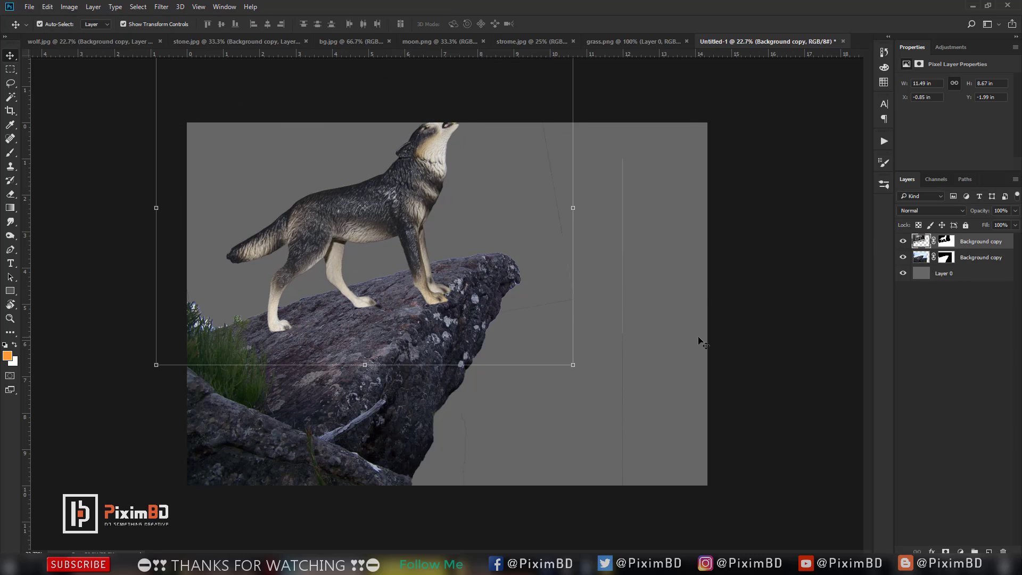
- Move the wolf and rock layers lower on the canvas together and rotate the rock layer slightly clockwise
left_click(985, 260)
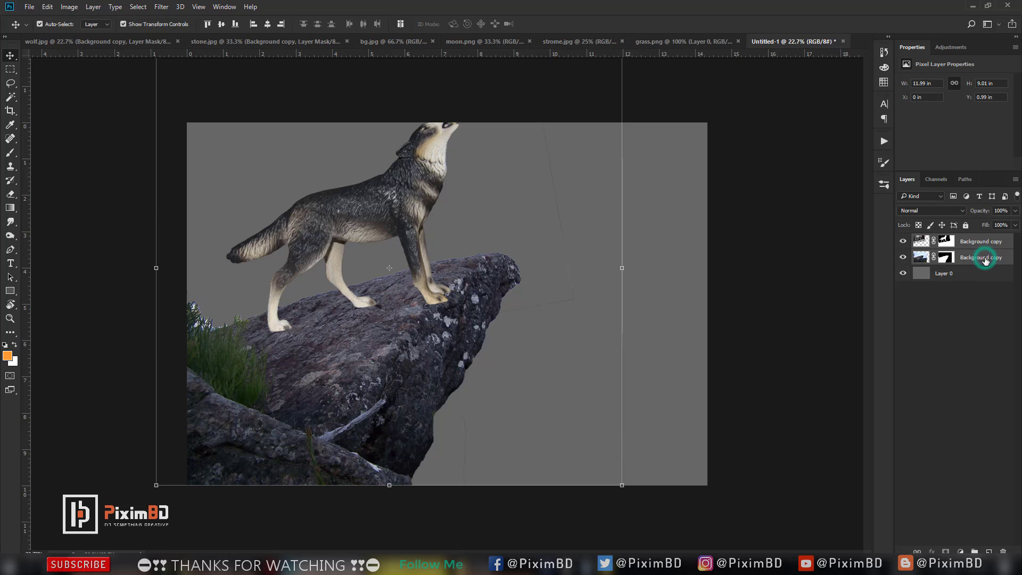
key("ctrl+t")
left_click(500, 311)
left_click_drag(521, 358, 506, 386)
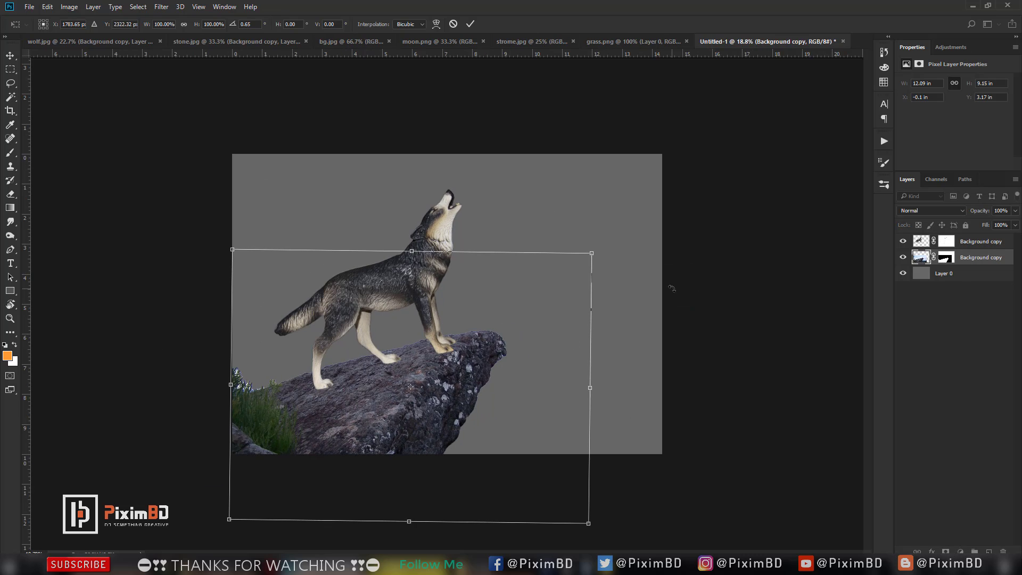
left_click_drag(671, 288, 668, 290)
key("Return")
- Transform the wolf and rock layers together, shifting them lower on the canvas with a rotation of about -0.25°
left_click(981, 241)
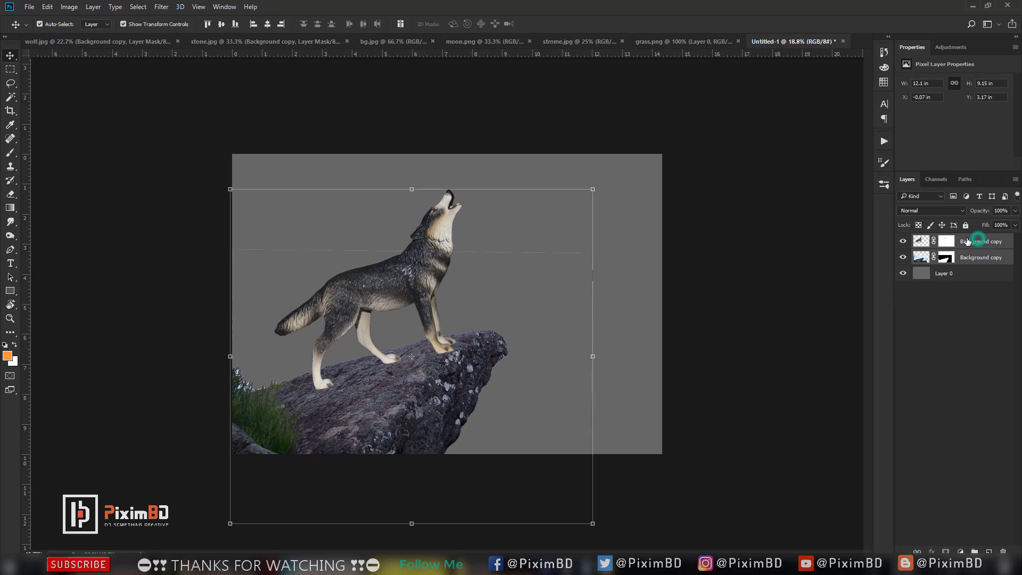
key("ctrl+t")
left_click_drag(723, 235, 728, 266)
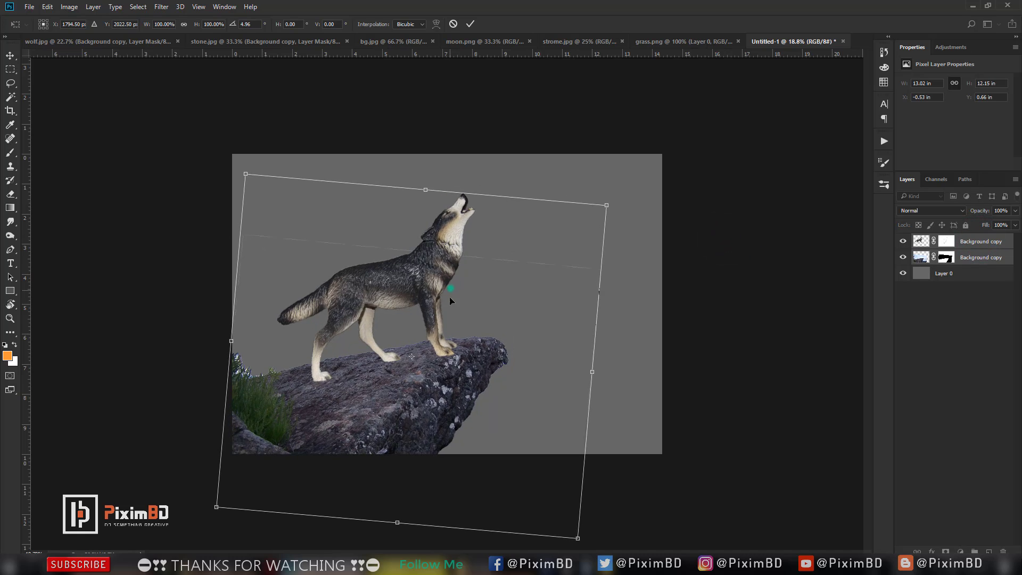
left_click_drag(450, 296, 439, 321)
left_click_drag(662, 310, 661, 308)
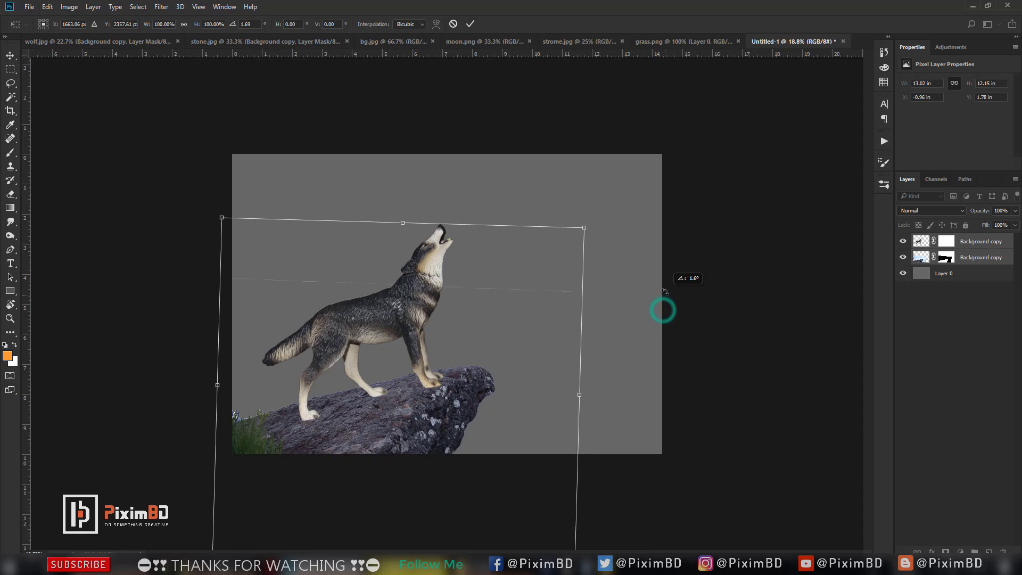
left_click_drag(506, 292, 509, 290)
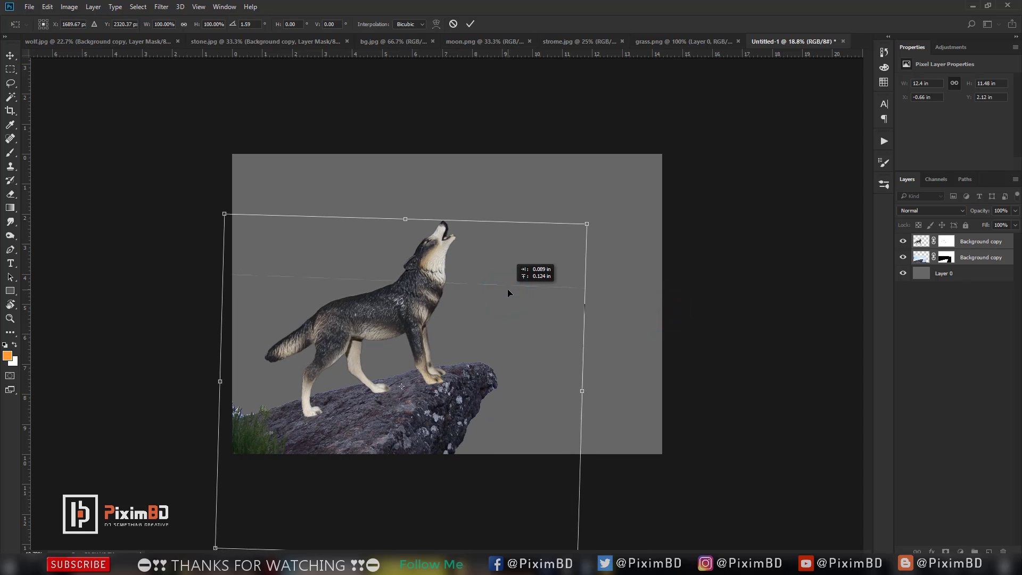
left_click_drag(659, 293, 661, 280)
left_click_drag(488, 290, 500, 292)
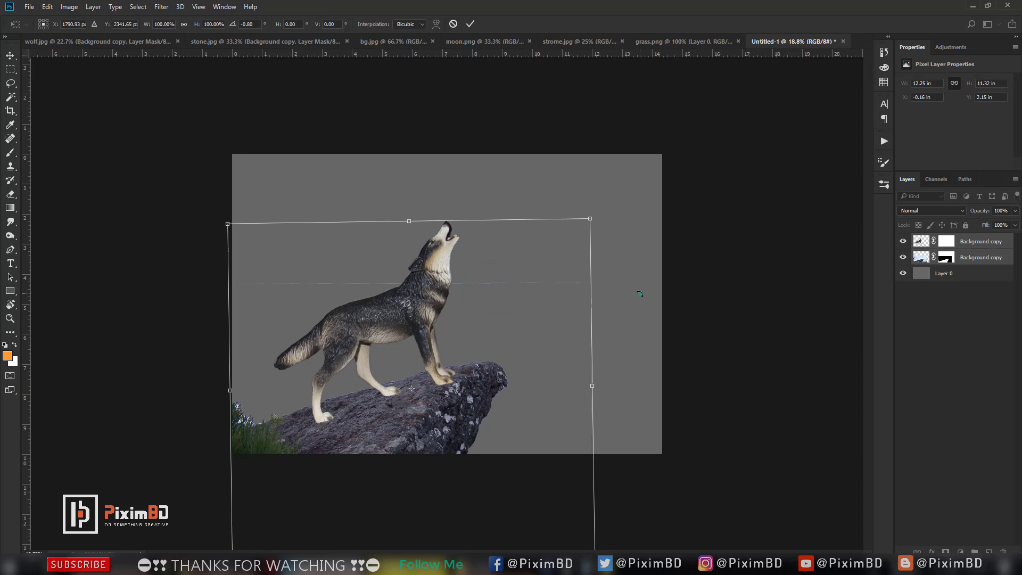
left_click_drag(639, 290, 635, 296)
double_click(471, 303)
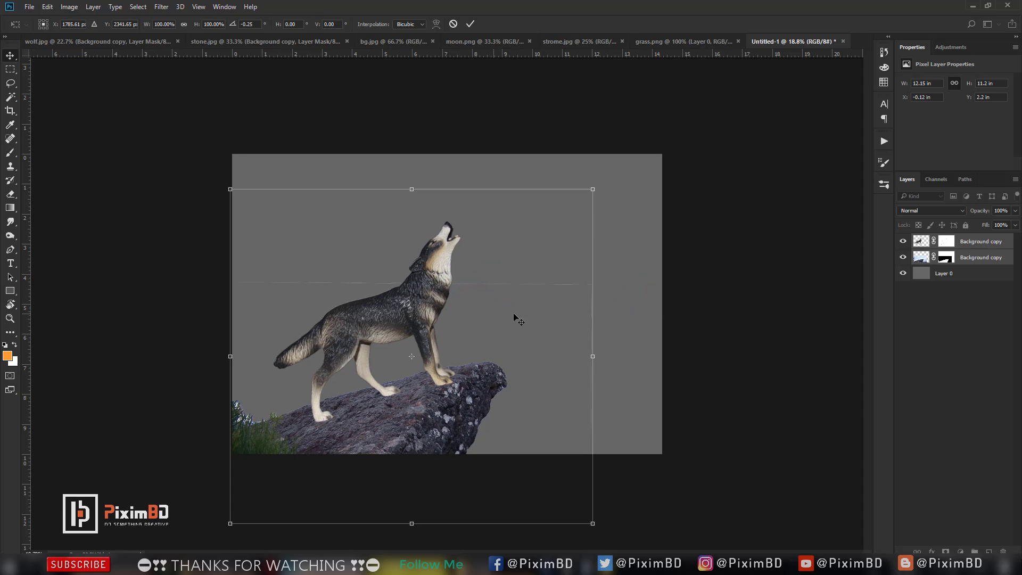
- Try to erase the pale fringe above the grass and the stray edge line from the rock layer
left_click(962, 258)
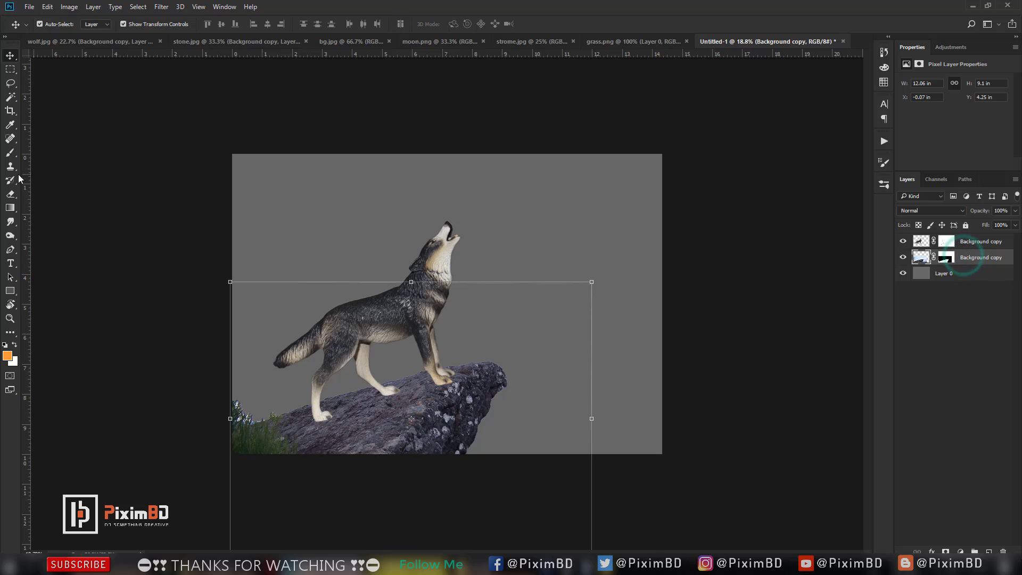
left_click(11, 195)
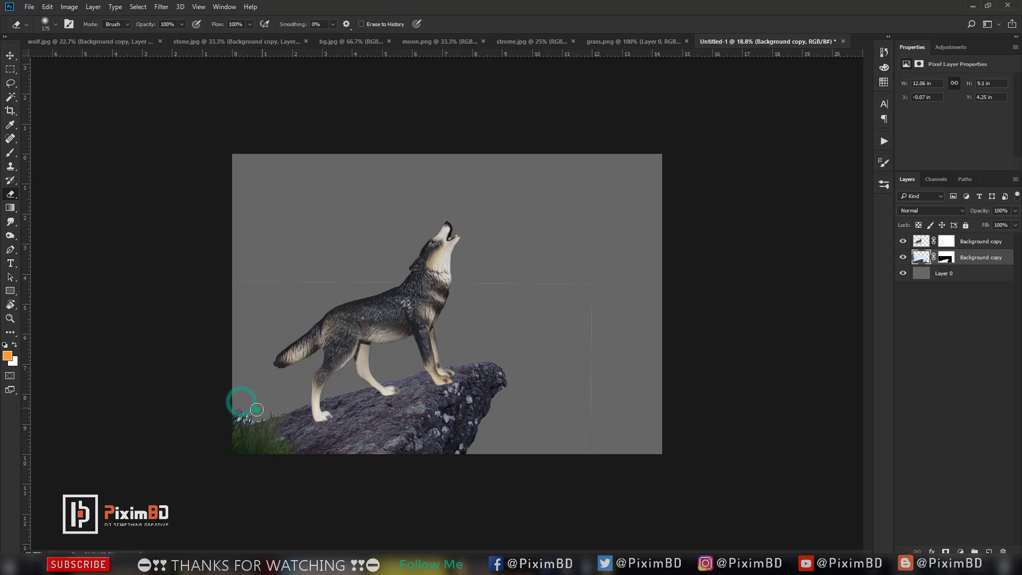
left_click_drag(257, 410, 273, 410)
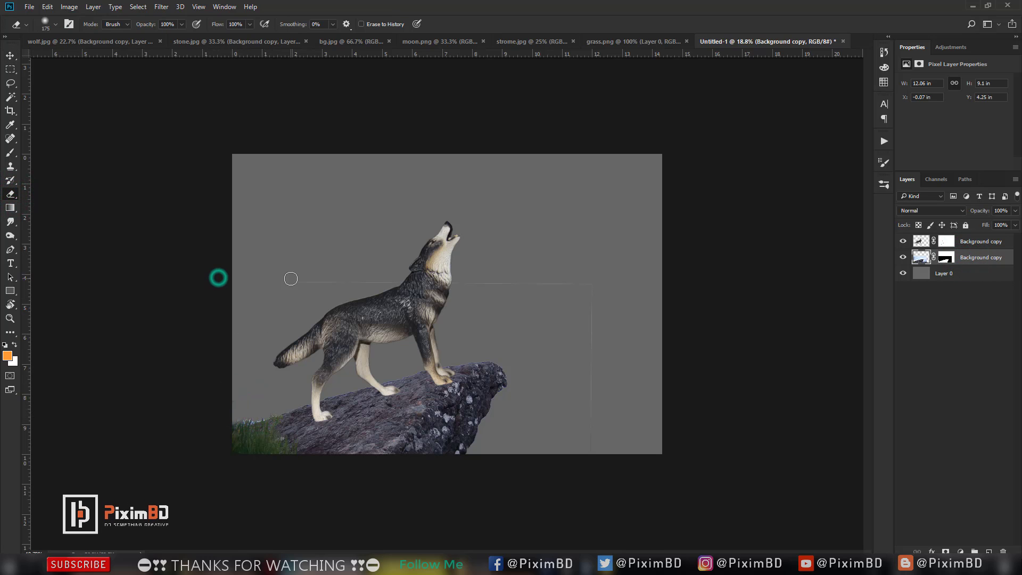
left_click(950, 257)
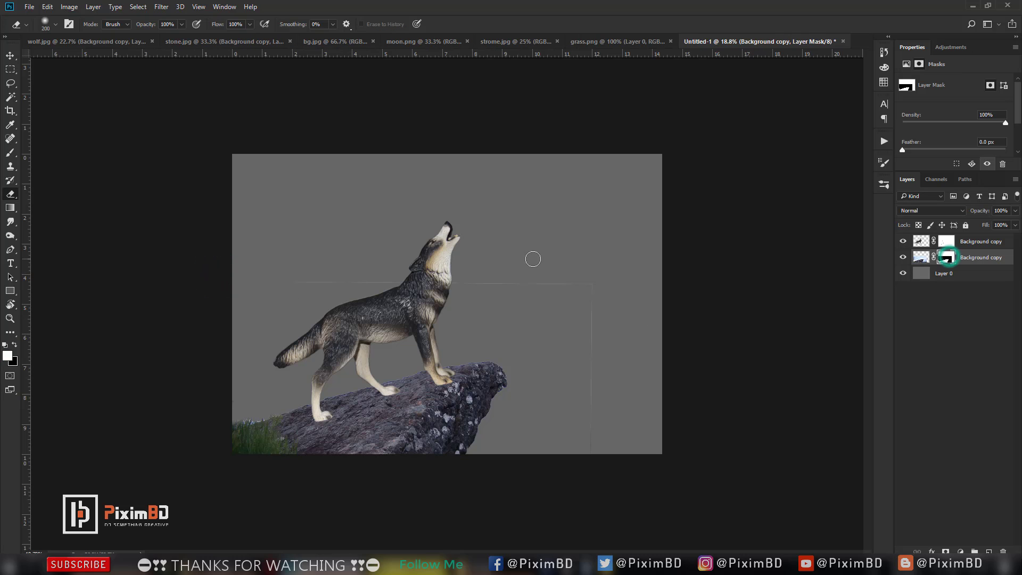
left_click(237, 282)
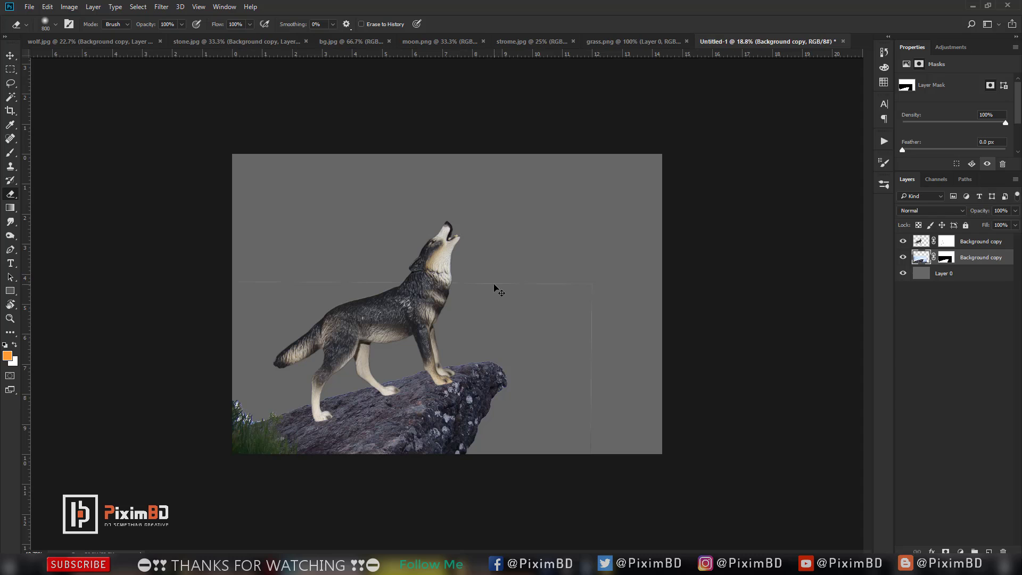
- Undo the eraser strokes made on the rock layer
key("ctrl+alt+z")
key("ctrl+shift+z")
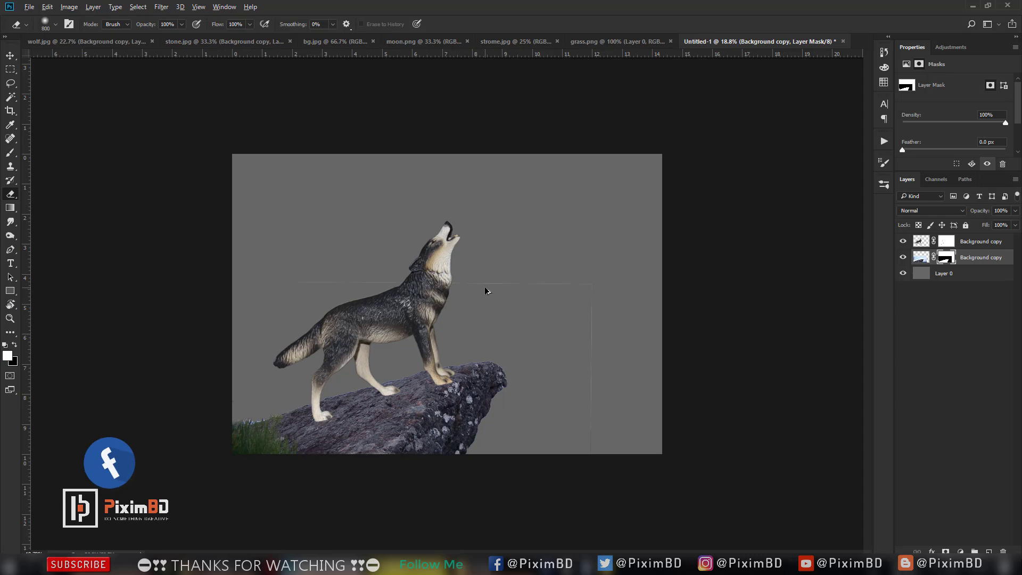
key("ctrl+alt+z")
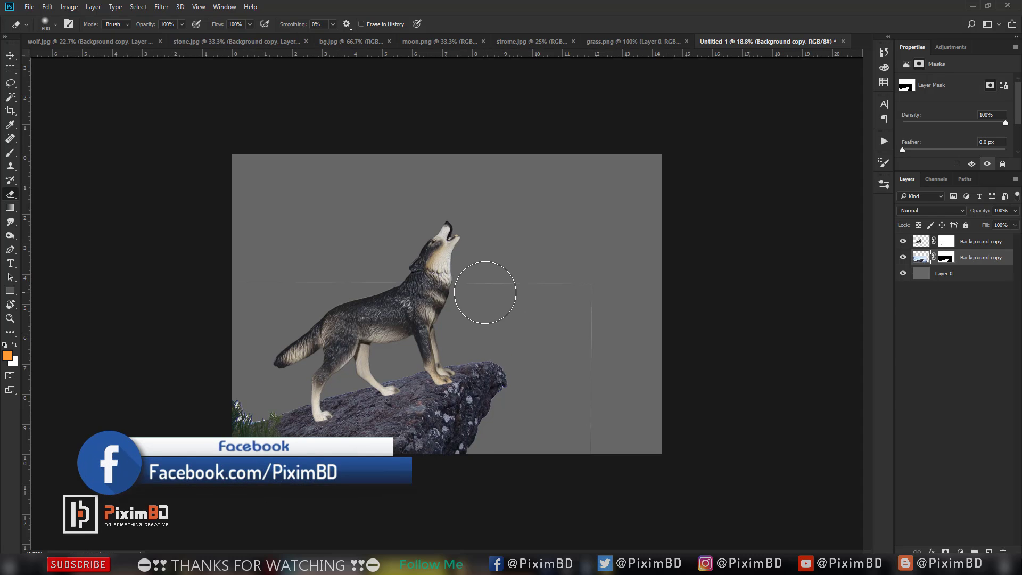
- On the rock layer's mask, erase the pale fringe above the grass and the faint leftover lines around the wolf
left_click(938, 263)
left_click_drag(245, 407, 268, 401)
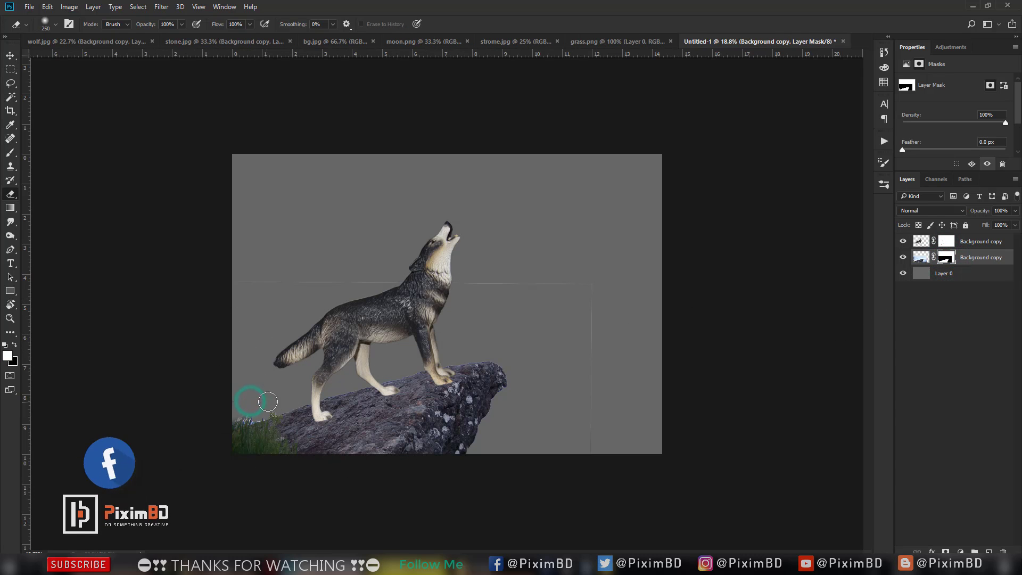
key("bracketright")
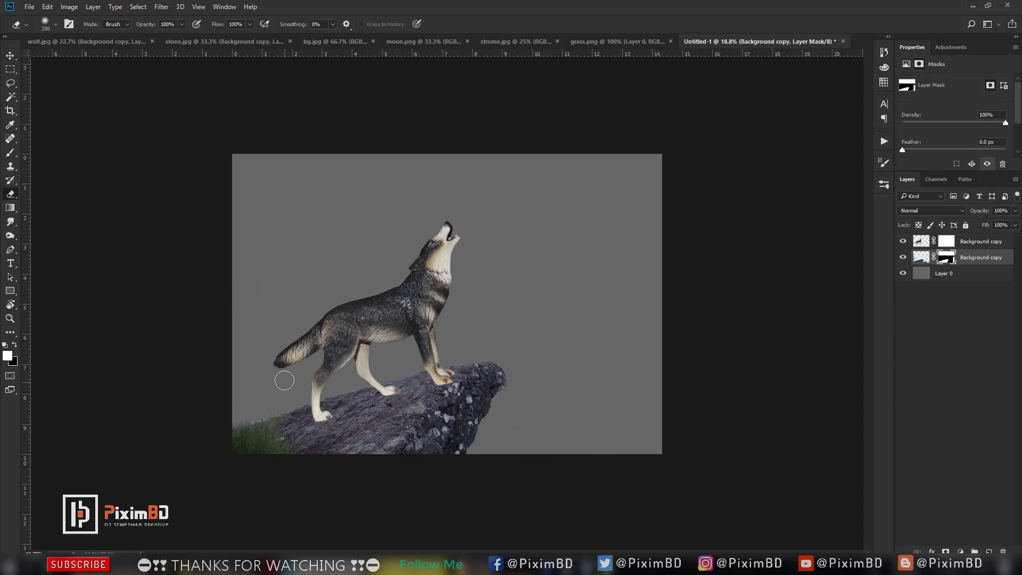
scroll(284, 372, "up", 1)
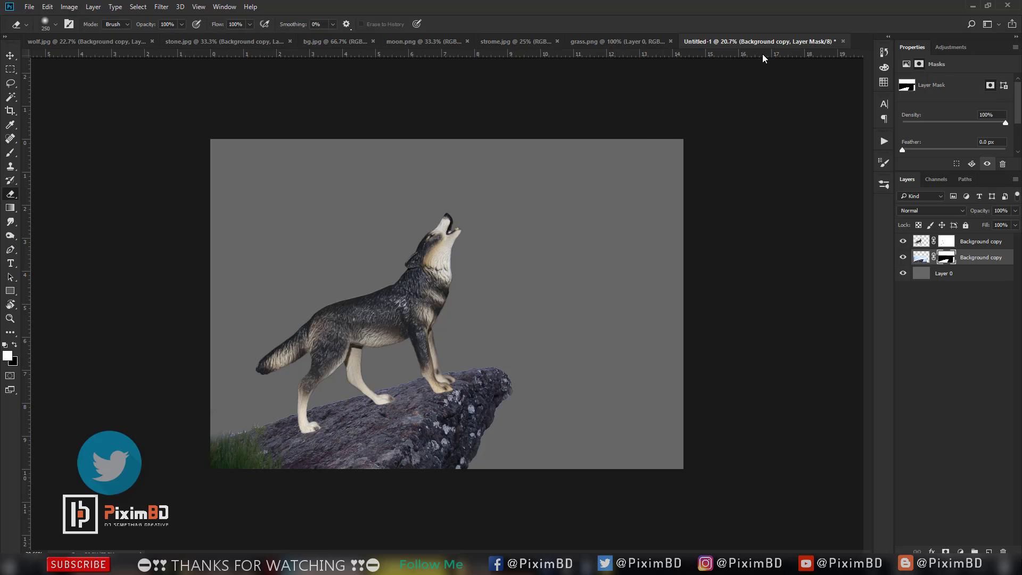
- Copy the grass from grass.png into Untitled-1 and place it on the rock below the wolf
left_click(616, 41)
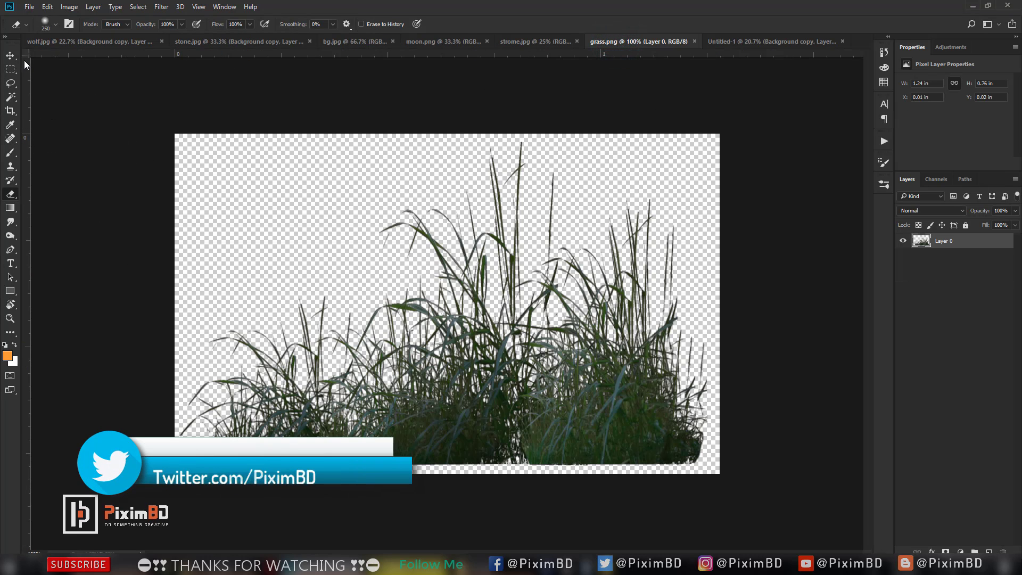
left_click(9, 53)
left_click_drag(412, 410, 410, 433)
left_click(465, 420)
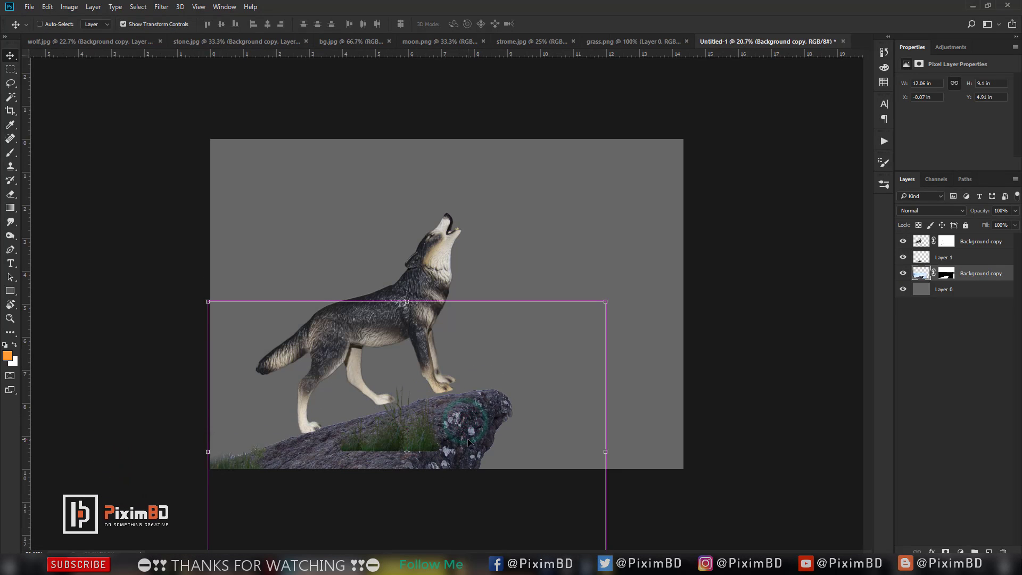
key("ctrl")
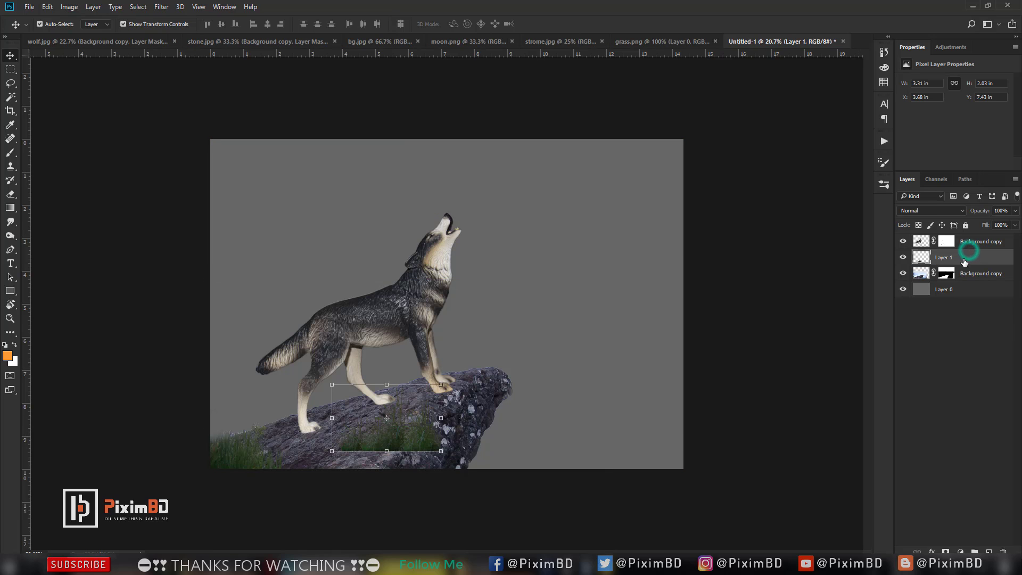
- Flip the grass horizontally, tilt it slightly, scale it to about 200%, and place it in the lower-left corner of the canvas
left_click(963, 257)
key("ctrl+t")
right_click(401, 438)
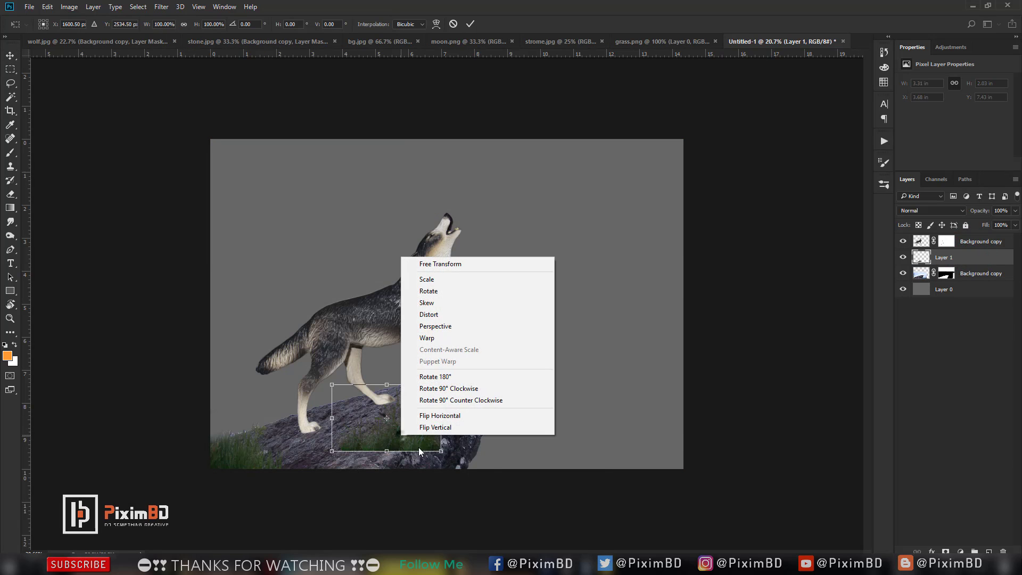
left_click(440, 417)
left_click_drag(401, 434, 279, 446)
left_click_drag(350, 452, 402, 551)
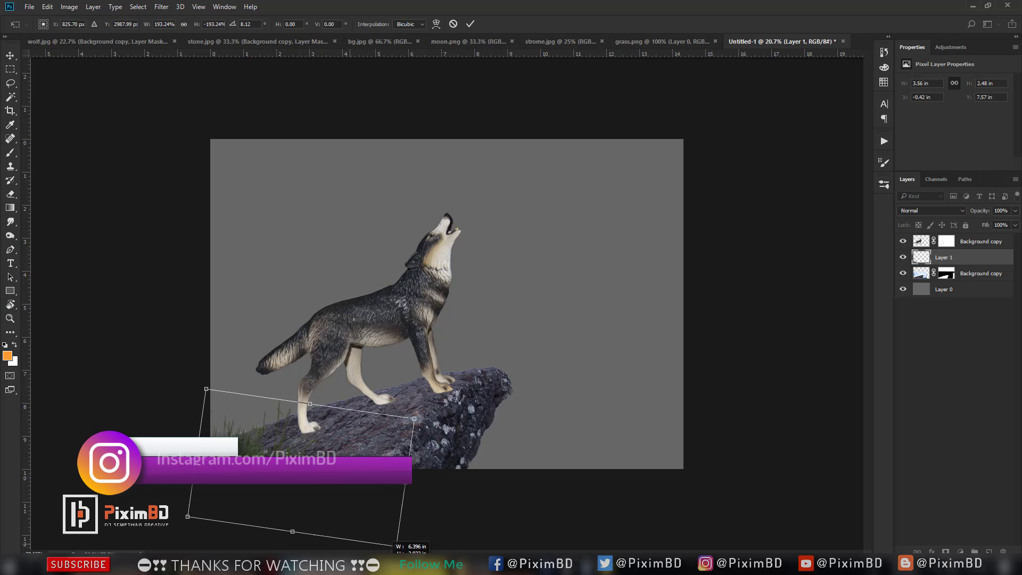
left_click_drag(321, 474, 273, 403)
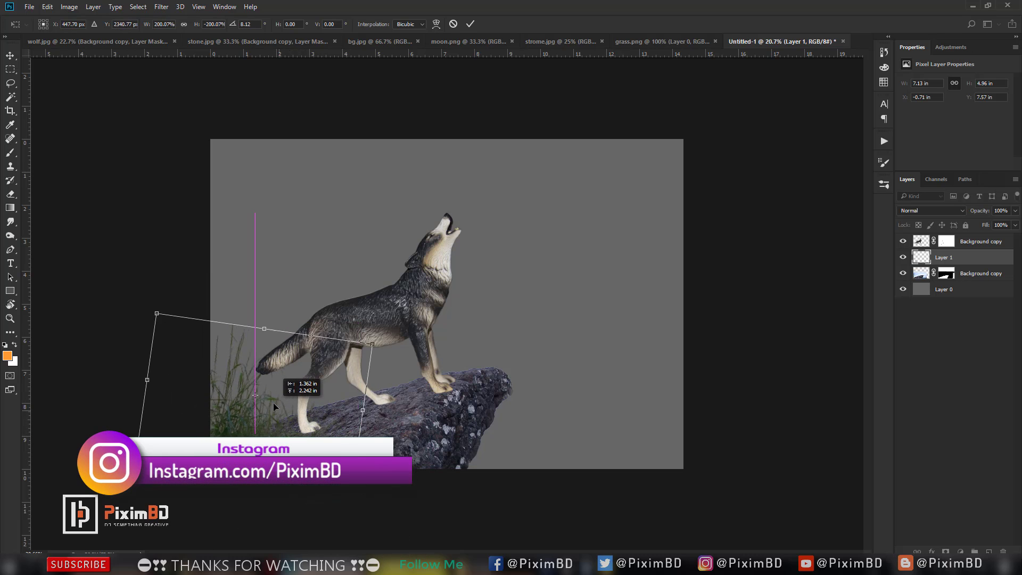
key("Return")
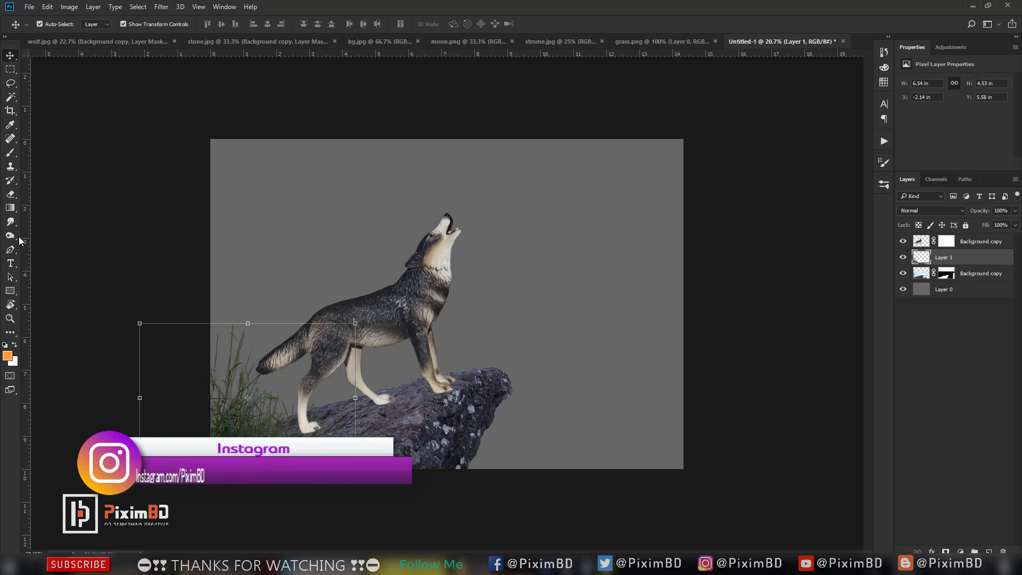
- Warp the grass layer so its base bulges downward and its lower-right corner pulls in toward the rock
left_click(11, 193)
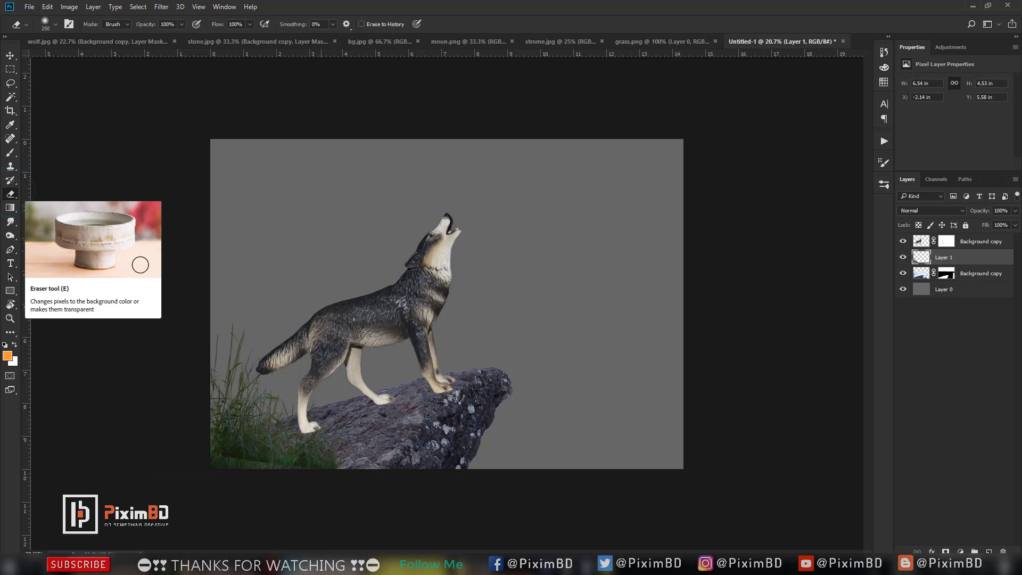
key("ctrl+t")
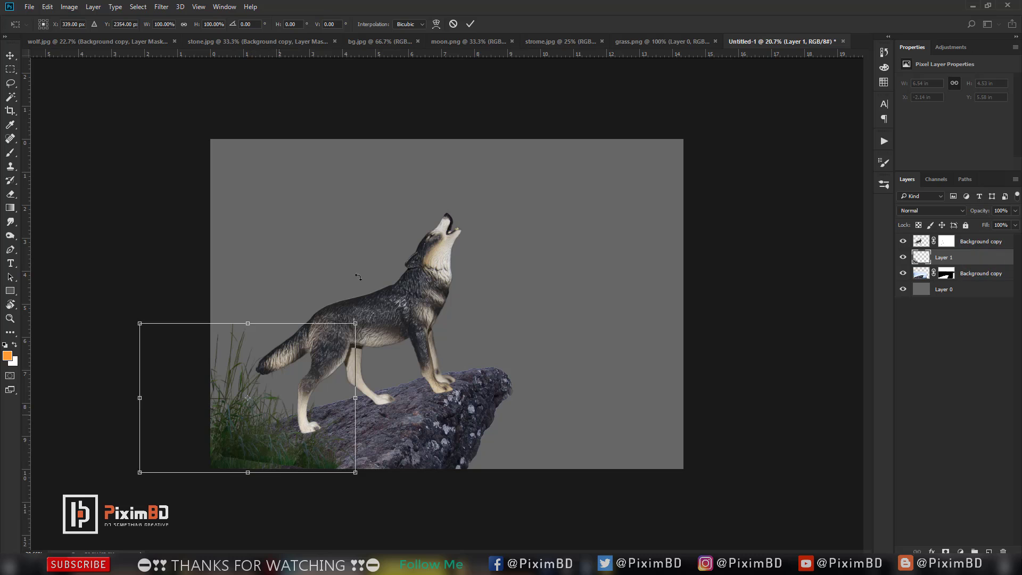
left_click(435, 23)
mouse_move(243, 459)
left_mouse_down()
mouse_move(242, 471)
mouse_move(223, 459)
left_mouse_up()
left_click_drag(355, 473, 336, 473)
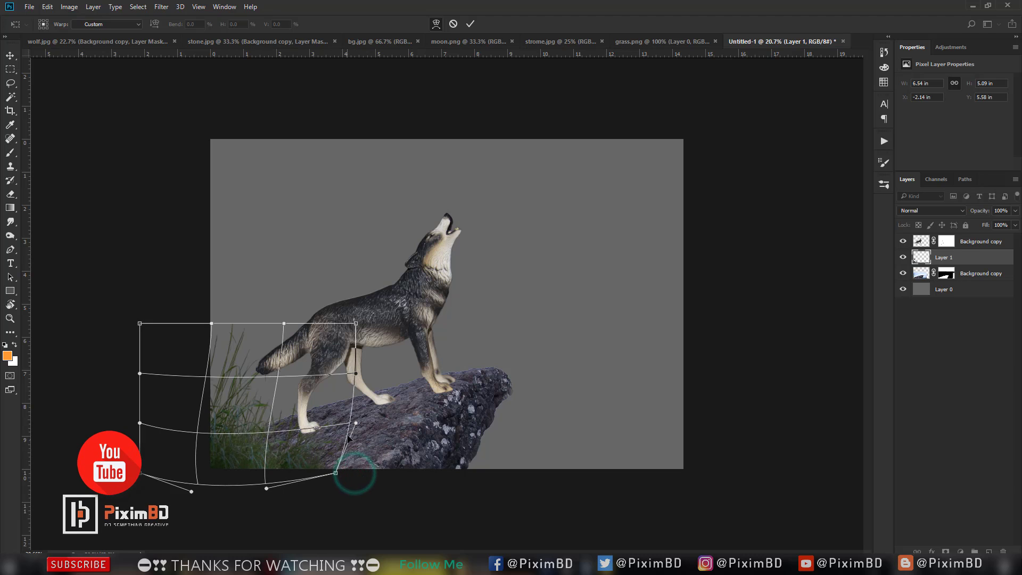
key("Return")
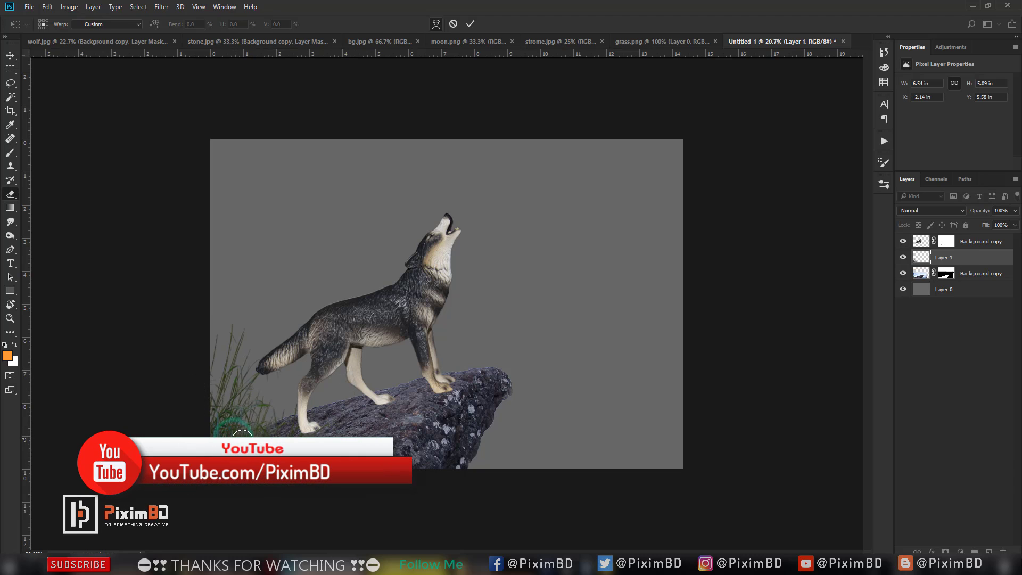
key("e")
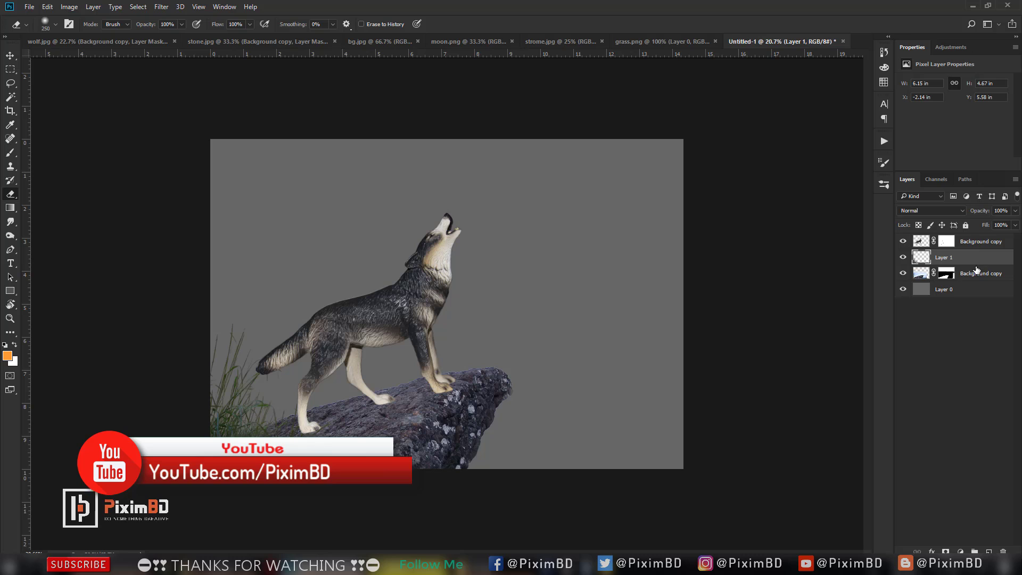
- Add an empty layer and a Levels adjustment above the grass, with the output white level at 221
left_click(989, 550)
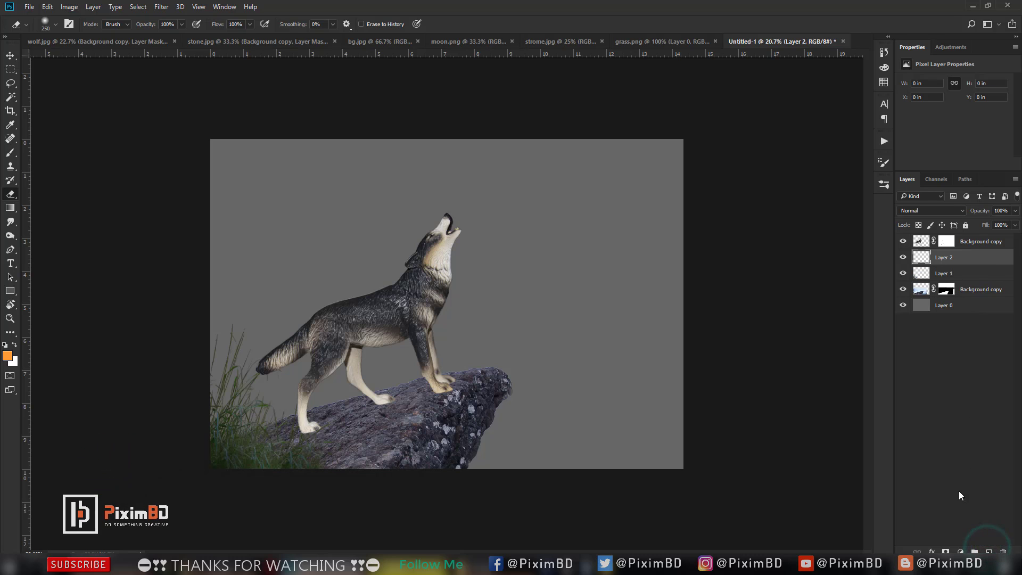
left_click(961, 549)
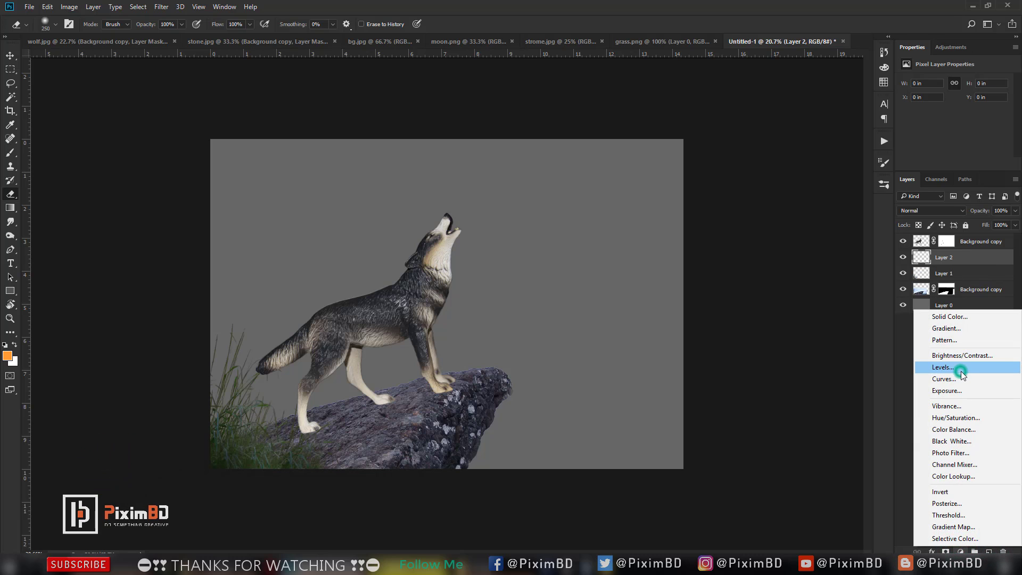
left_click(962, 366)
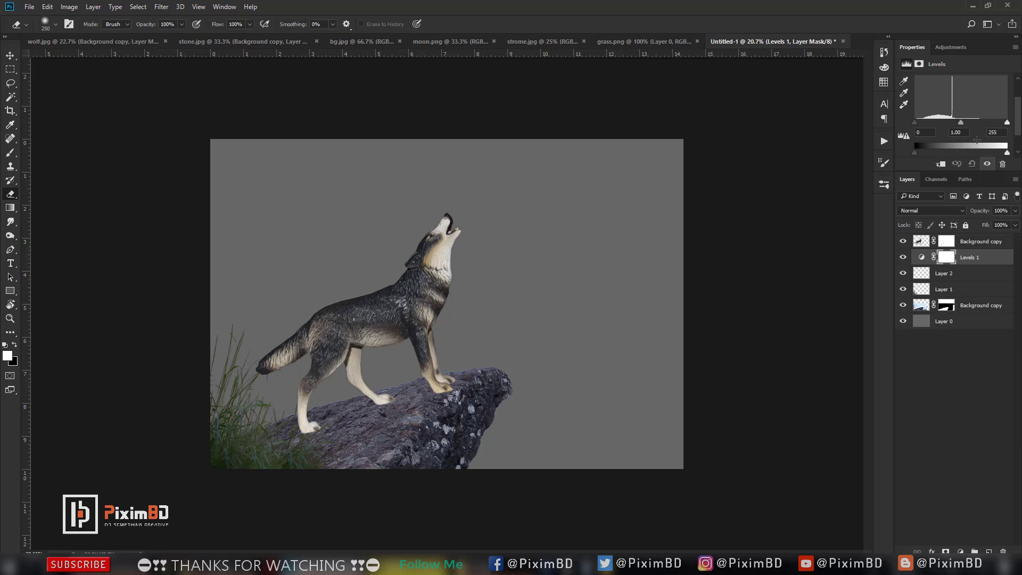
left_click_drag(1008, 153, 971, 151)
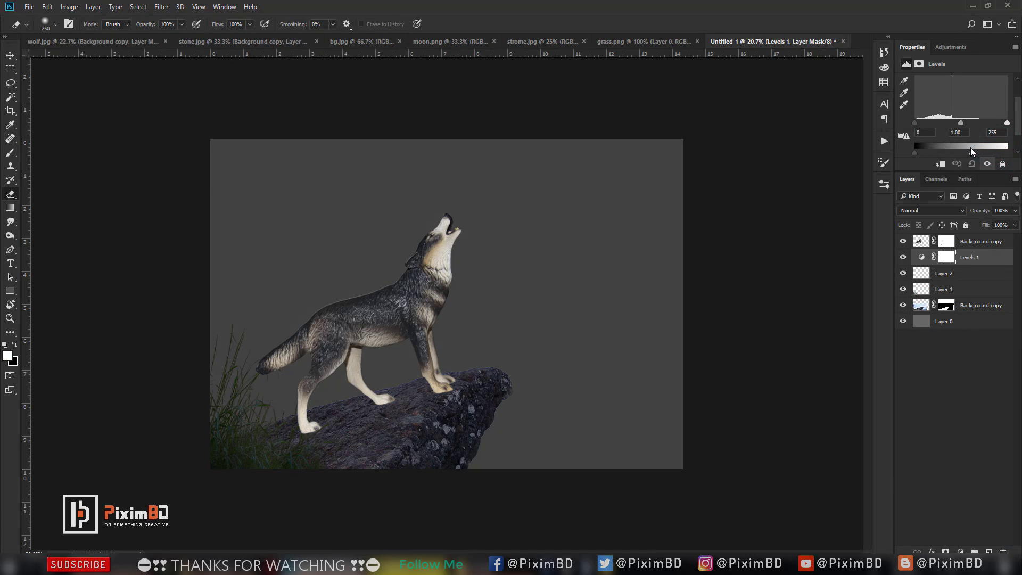
left_click(941, 164)
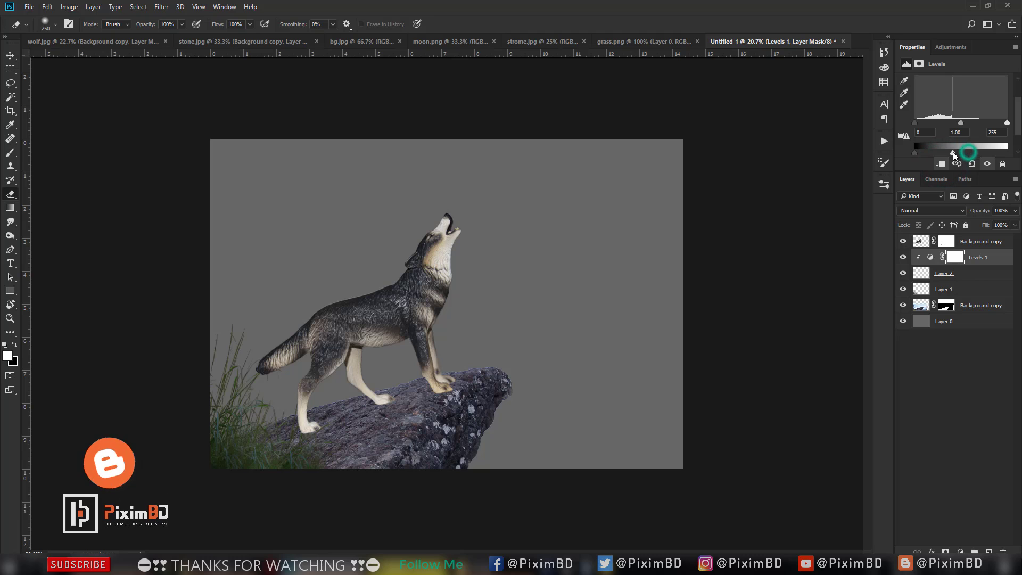
left_click_drag(962, 152, 953, 153)
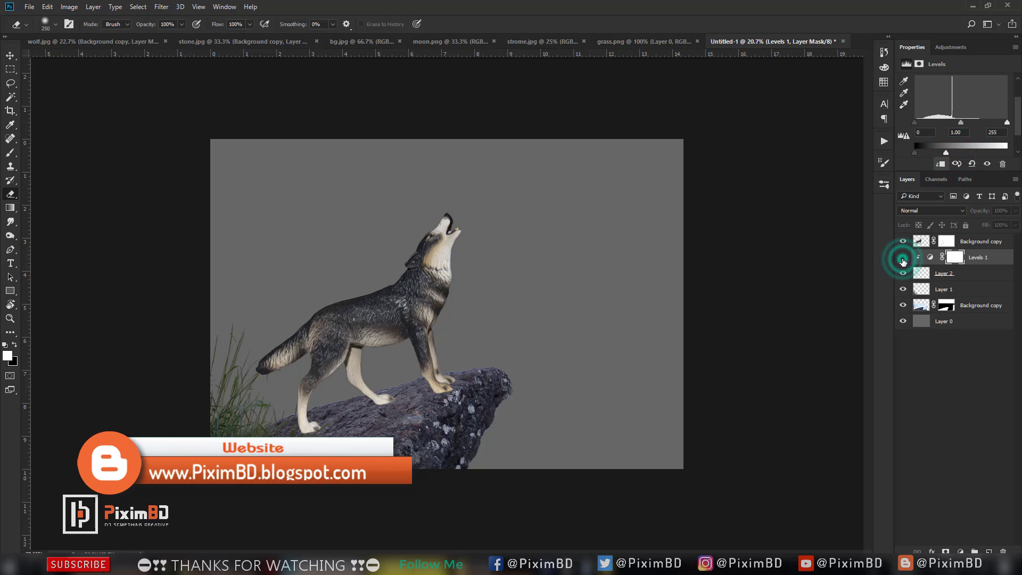
left_click_drag(946, 152, 1008, 155)
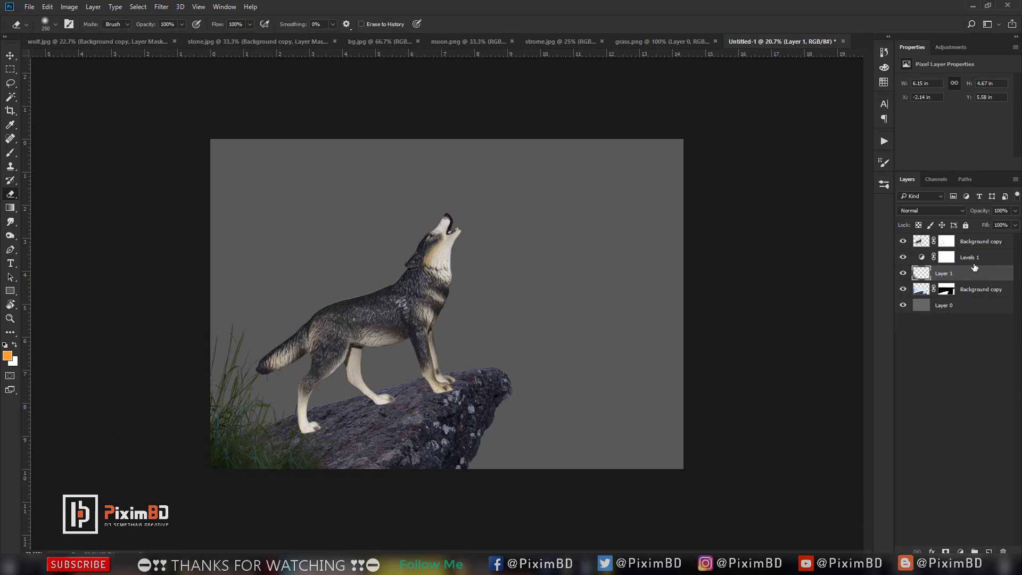
- Clip the Levels adjustment to the grass layer and darken the grass with an output white level of 148
left_click(975, 257)
scroll(943, 137, "down", 3)
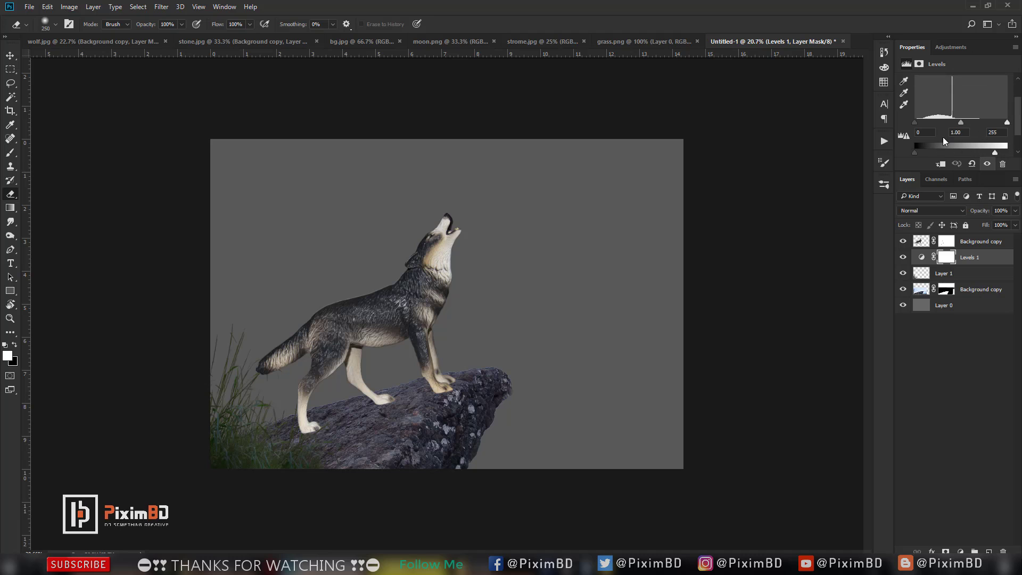
left_click(940, 164)
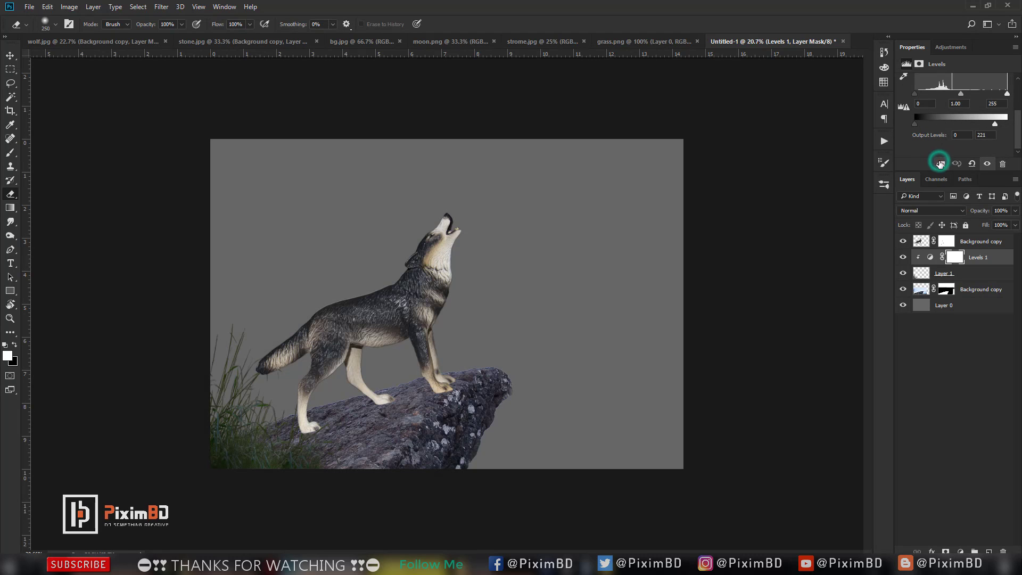
left_click_drag(995, 125, 959, 126)
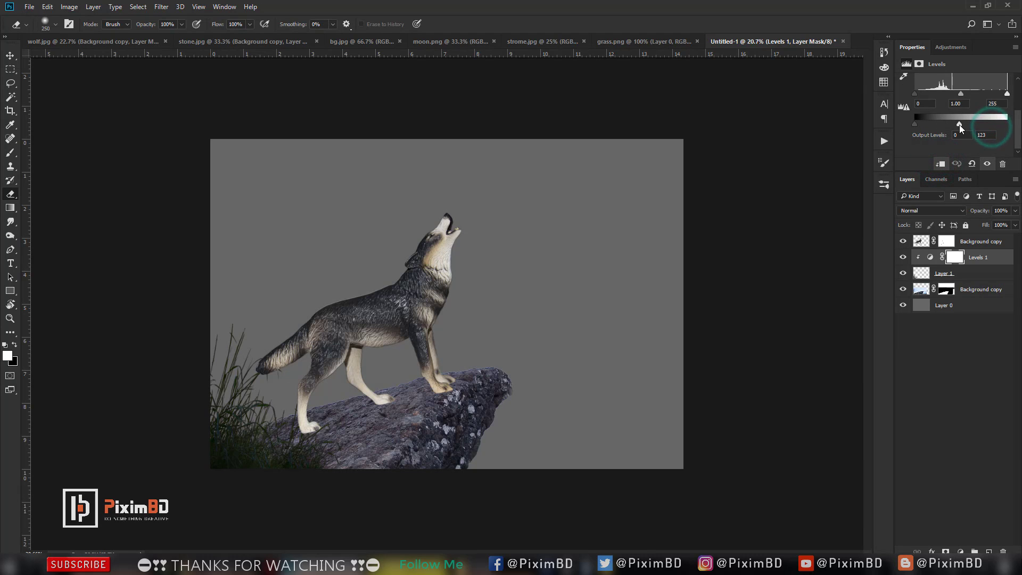
- Add a Curves adjustment above the rock layer, lower its white point to darken it, and clip it to the rock
left_click(980, 287)
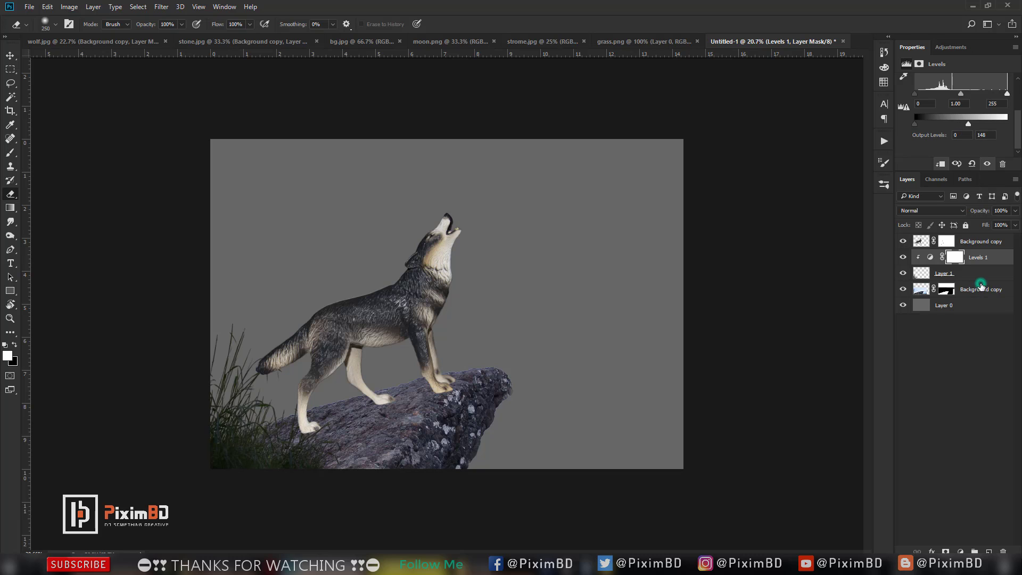
left_click(960, 551)
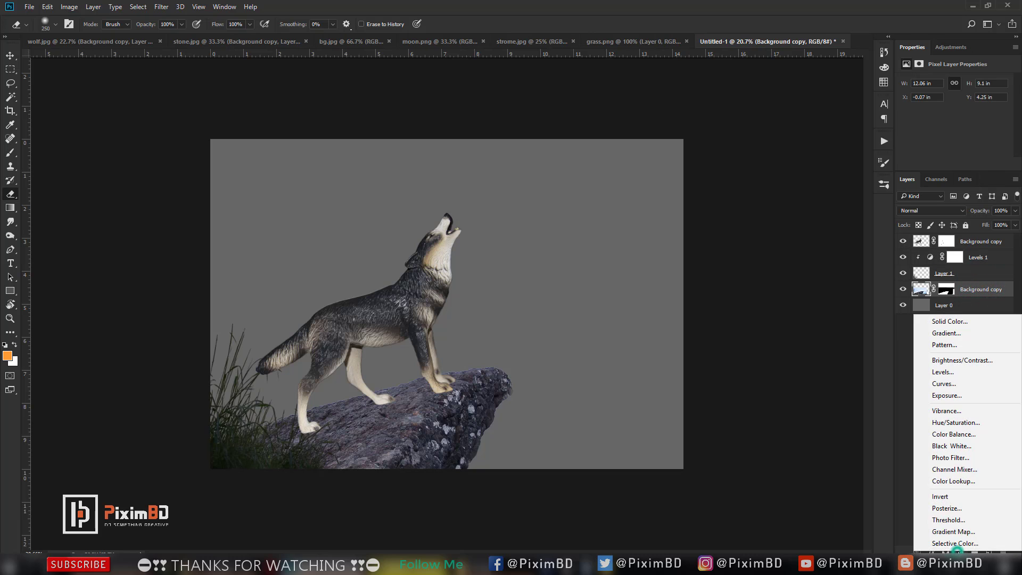
left_click(968, 387)
scroll(1000, 115, "down", 1)
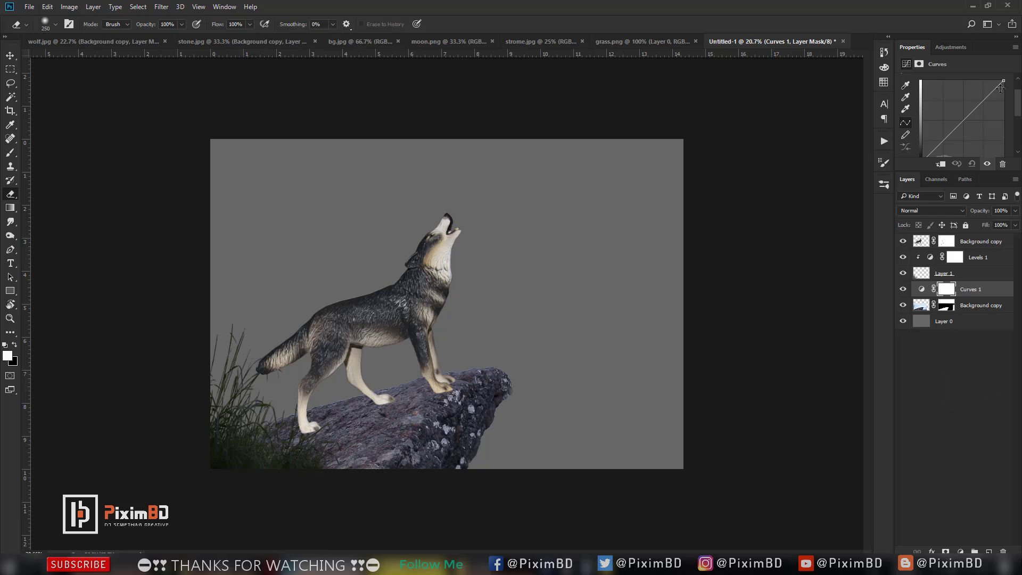
left_click_drag(1003, 81, 1003, 97)
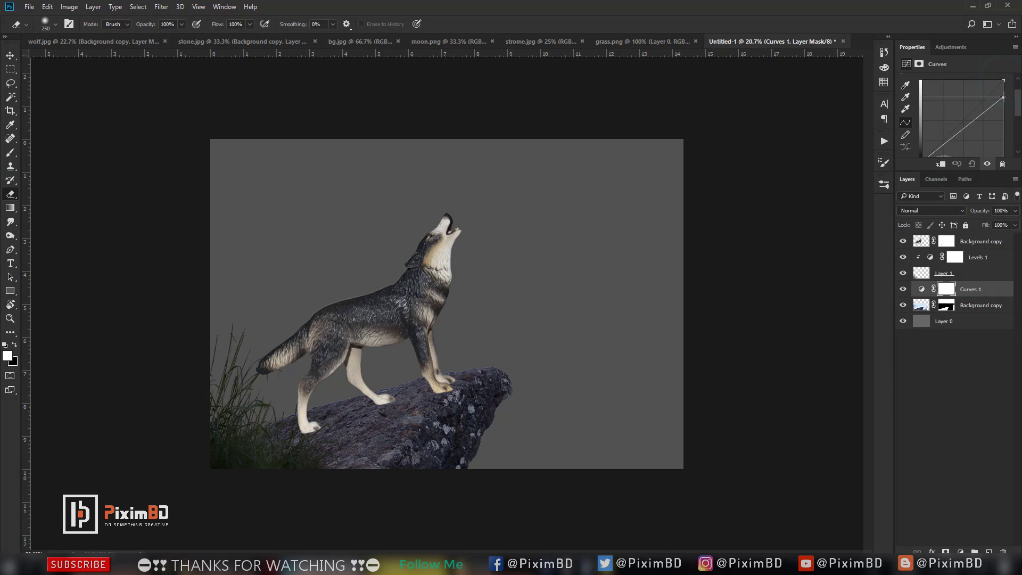
key("ctrl+alt+g")
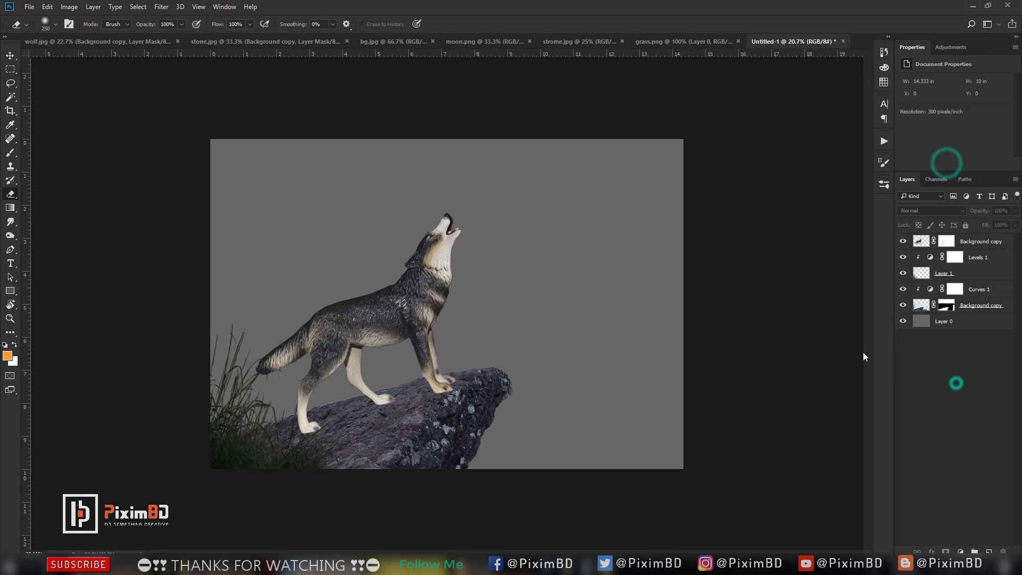
- Nudge the wolf slightly upward with Free Transform and add an empty layer above it
left_click(979, 240)
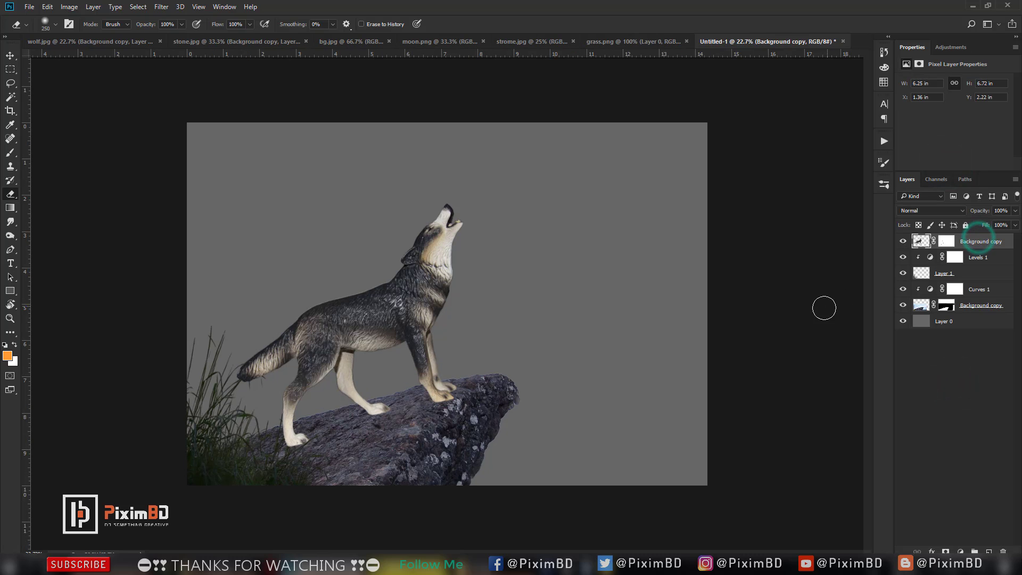
key("ctrl+t")
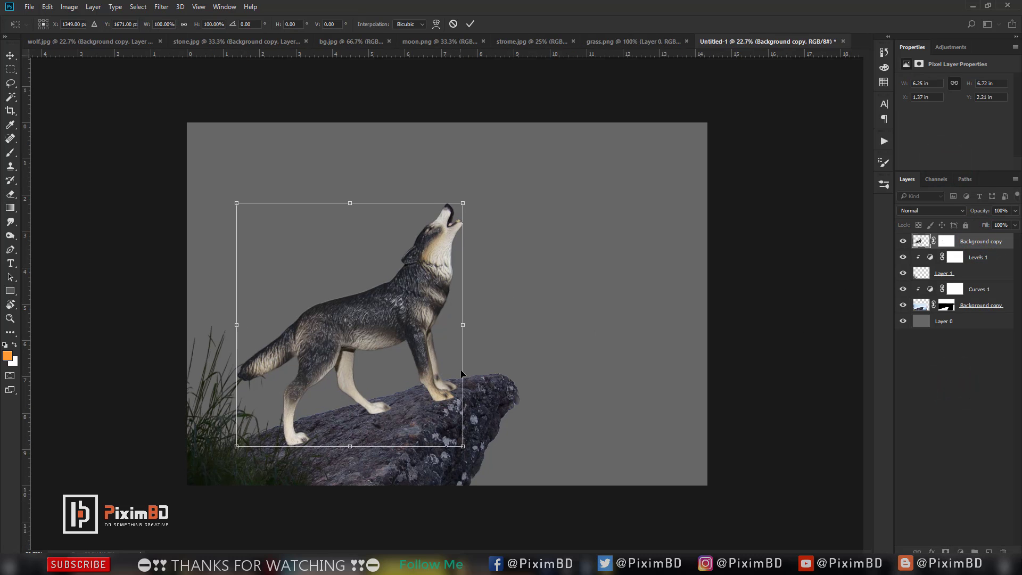
key("Return")
scroll(478, 415, "down", 5)
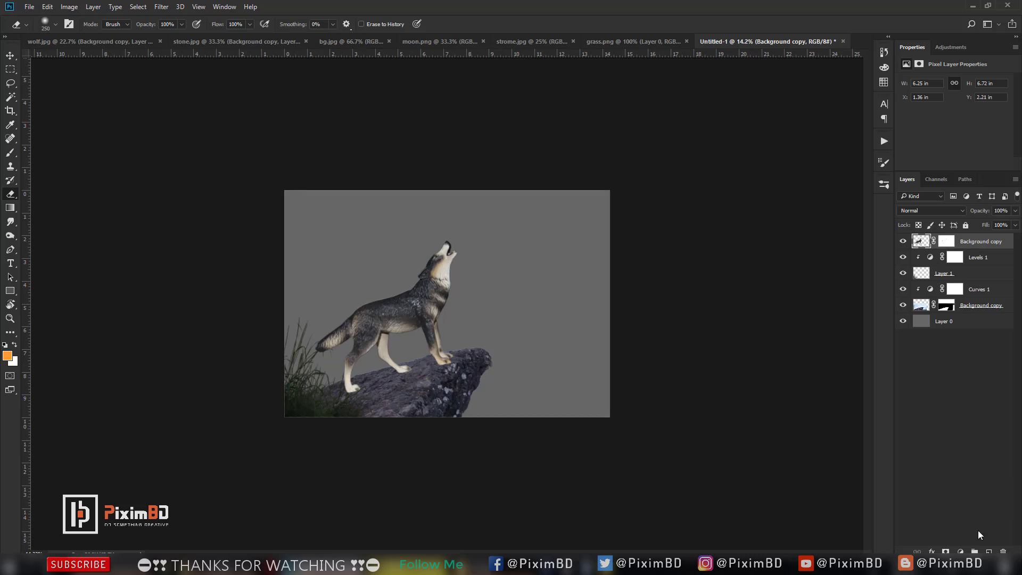
left_click(988, 550)
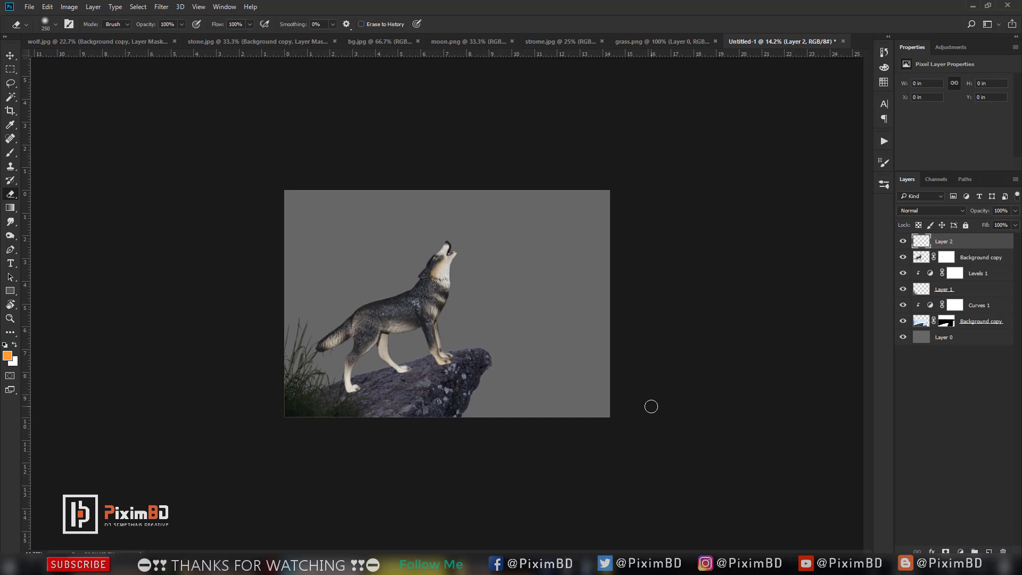
- Copy the stormy sky from strome.jpg into Untitled-1 and move its layer beneath the rock layer
left_click(530, 42)
left_click(10, 54)
left_click_drag(444, 226, 522, 338)
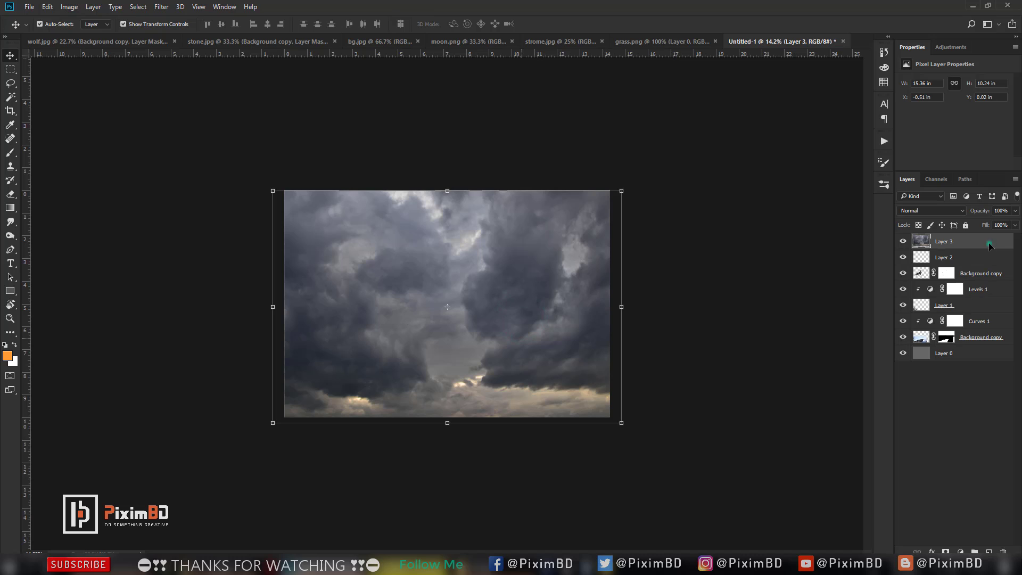
left_click_drag(982, 252, 974, 345)
left_click(959, 402)
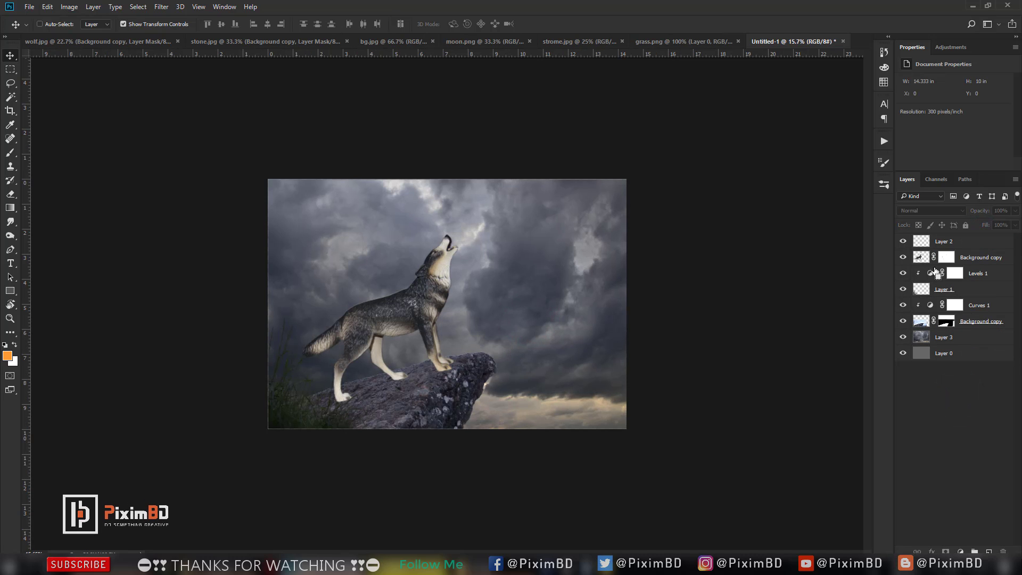
- Enlarge the stormy sky to about 16.32 × 10.88 in and position it to cover the whole canvas
left_click(970, 336)
key("ctrl+t")
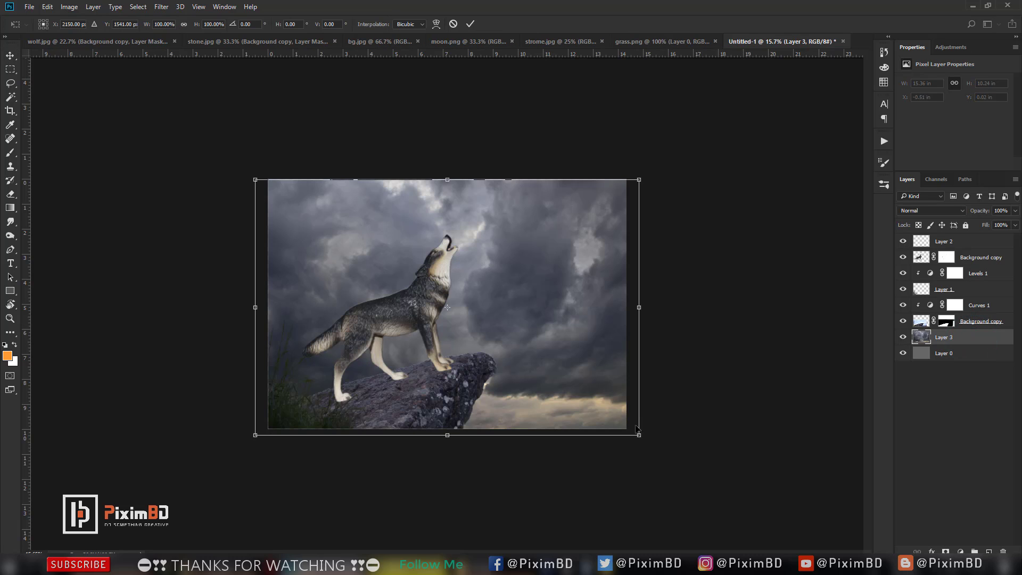
left_click_drag(639, 435, 651, 443)
mouse_move(579, 371)
left_mouse_down()
mouse_move(574, 385)
mouse_move(583, 378)
left_mouse_up()
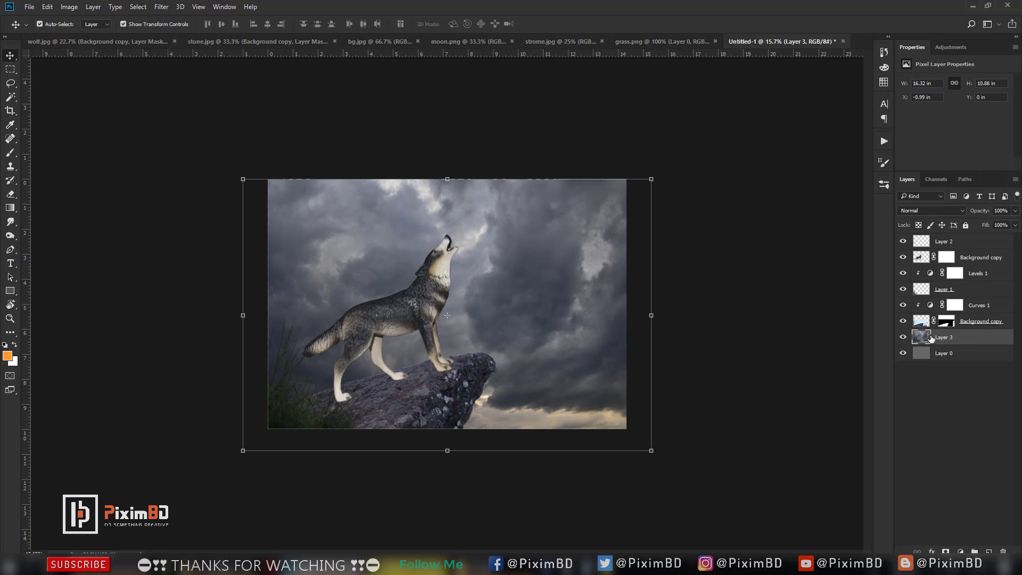
- Copy the landscape from bg.jpg in above the stormy sky, scale it to 28.16 × 17.6 in, and place its hills beside the rock
left_click(383, 43)
left_click_drag(460, 226, 529, 335)
left_click_drag(585, 296, 873, 149)
left_click_drag(531, 260, 719, 436)
key("Return")
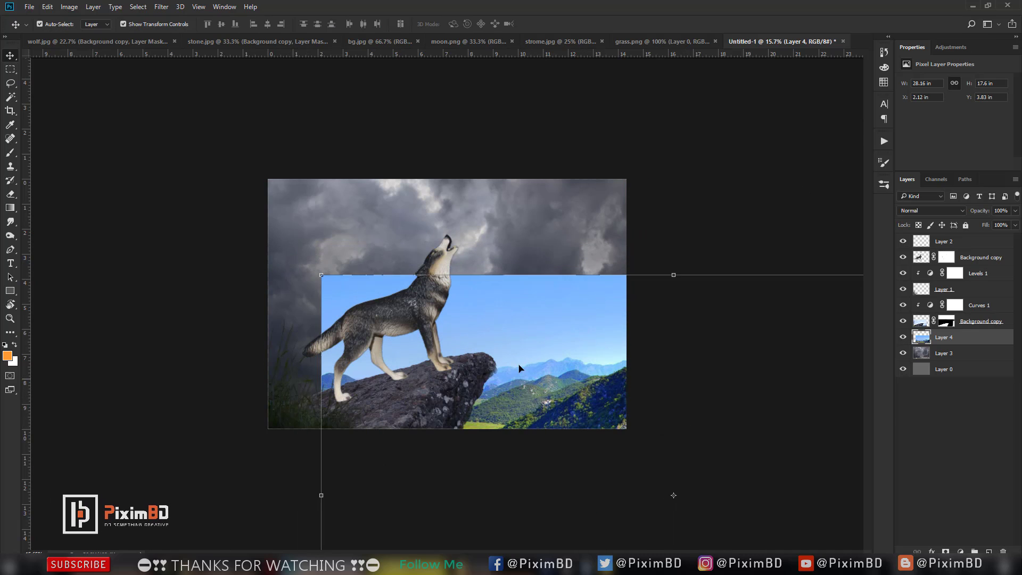
- Erase the blue sky from the landscape layer with a soft 1200-pixel eraser, leaving the hills beside the rock
left_click(10, 194)
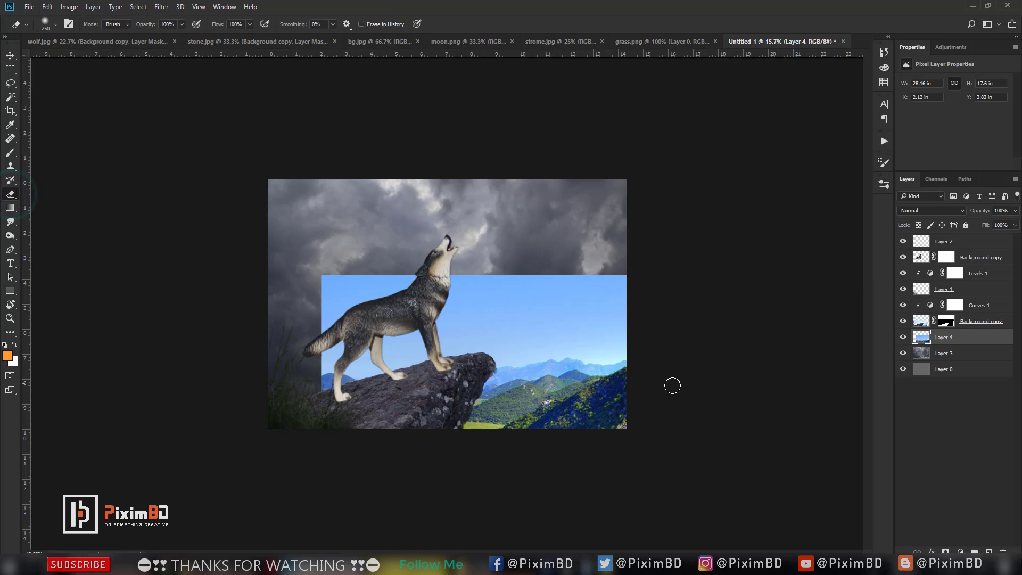
key("]")
key("]")
key("]")
key("]")
key("]")
key("]")
key("]")
key("]")
key("]")
mouse_move(295, 301)
left_mouse_down()
mouse_move(741, 251)
mouse_move(691, 272)
mouse_move(333, 316)
mouse_move(304, 339)
mouse_move(378, 320)
mouse_move(272, 413)
mouse_move(554, 321)
mouse_move(759, 279)
left_mouse_up()
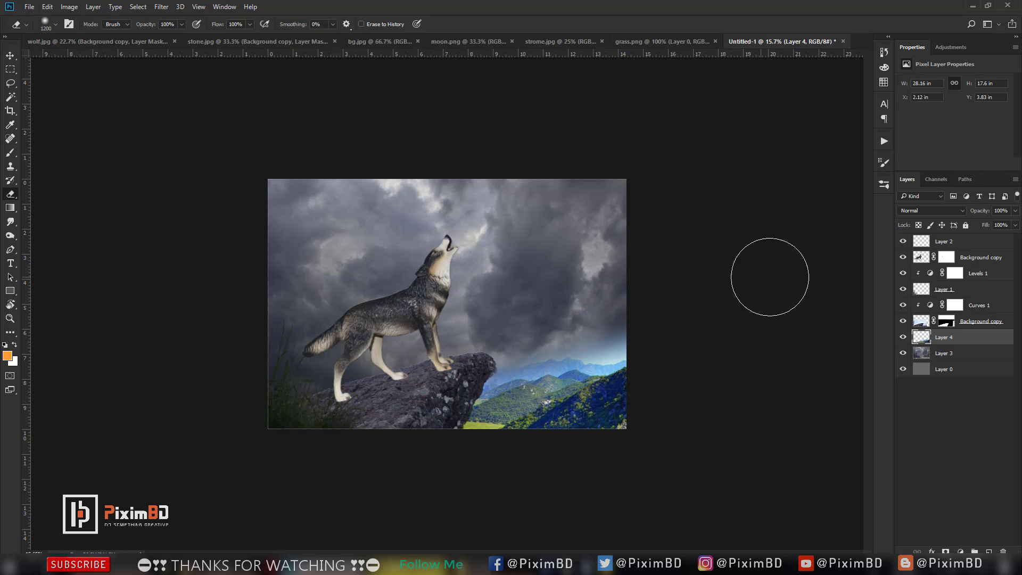
- Lower the hills layer's opacity to 14% and set the stormy sky layer's blend mode to Soft Light
mouse_move(981, 212)
left_mouse_down()
mouse_move(930, 212)
mouse_move(979, 214)
mouse_move(970, 212)
left_mouse_up()
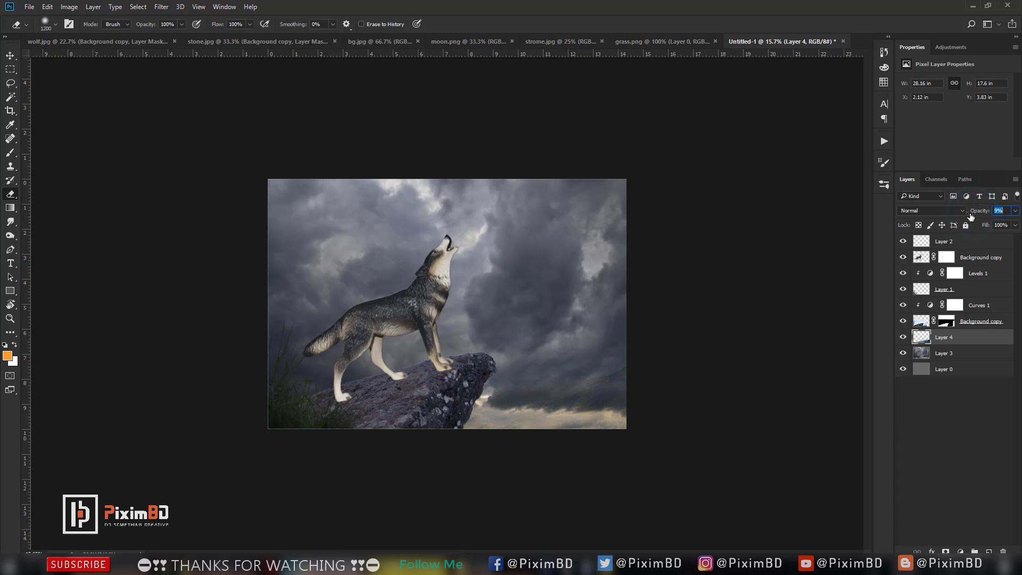
left_click(956, 348)
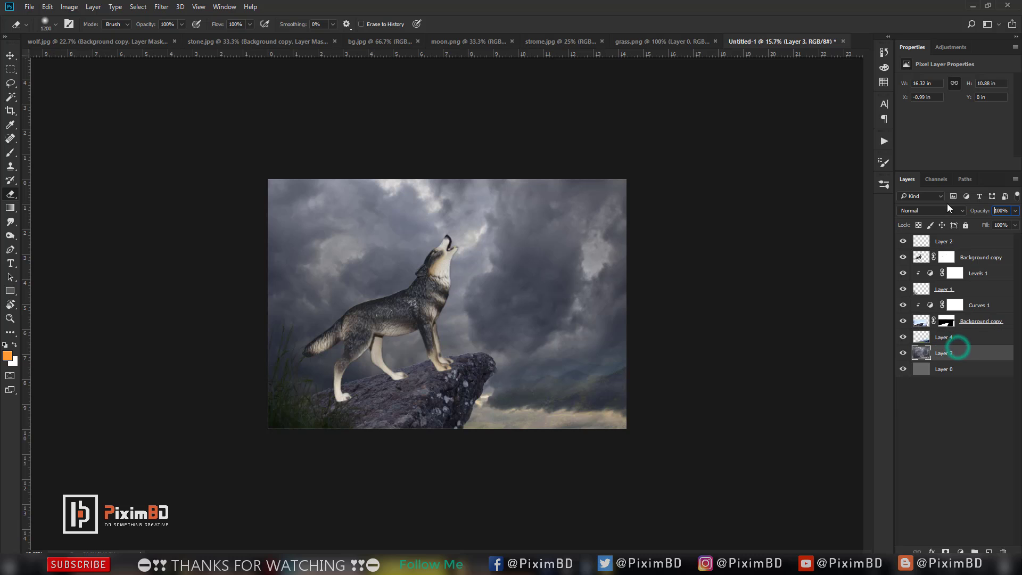
left_click(941, 210)
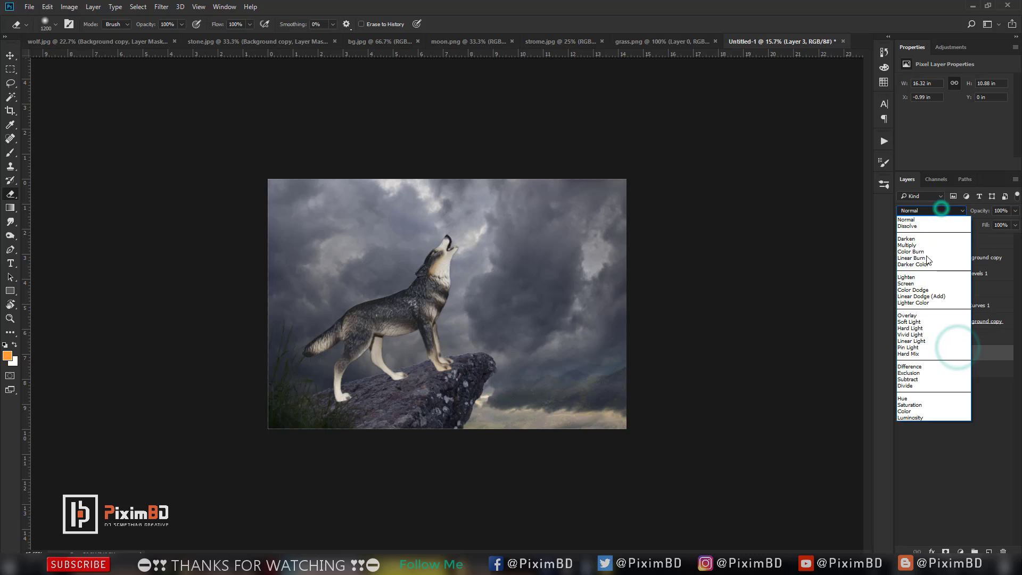
left_click(924, 323)
left_click_drag(983, 211, 979, 212)
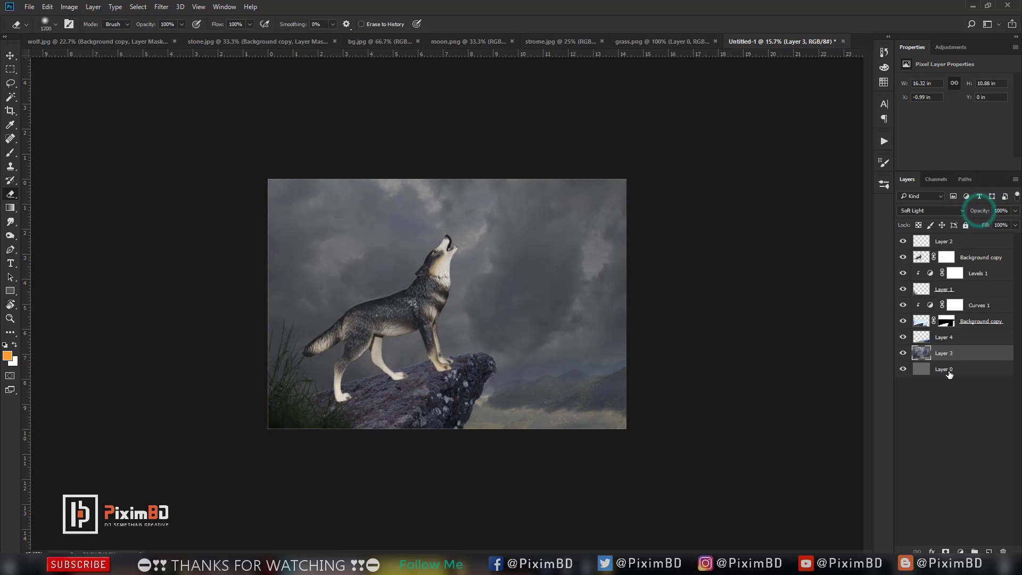
- Add a Curves adjustment above the stormy sky, lowering the highlights and moving the black point to input 30
left_click(960, 551)
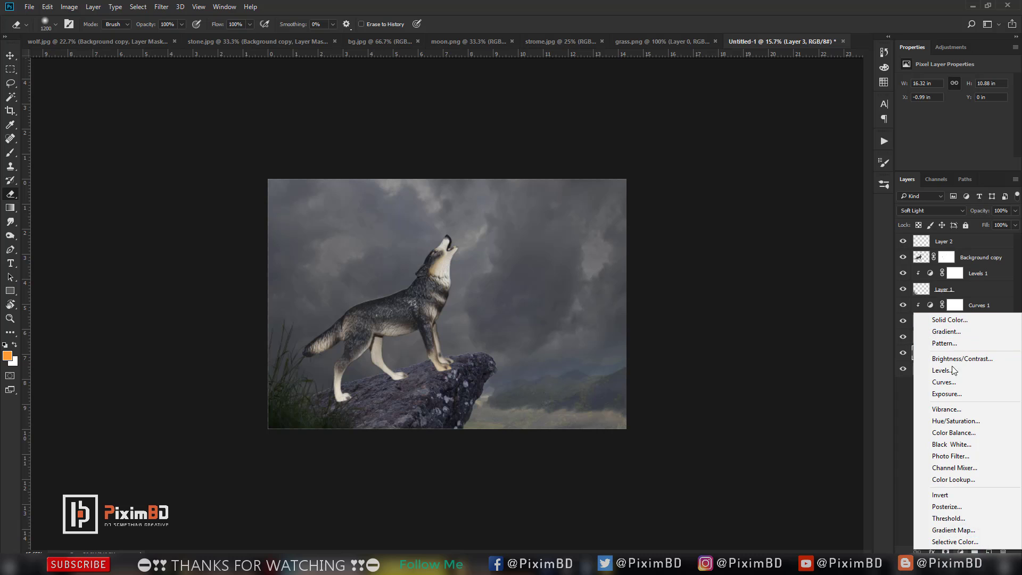
left_click(948, 382)
left_click_drag(995, 117, 1015, 113)
scroll(942, 154, "down", 1)
left_click_drag(923, 137, 932, 142)
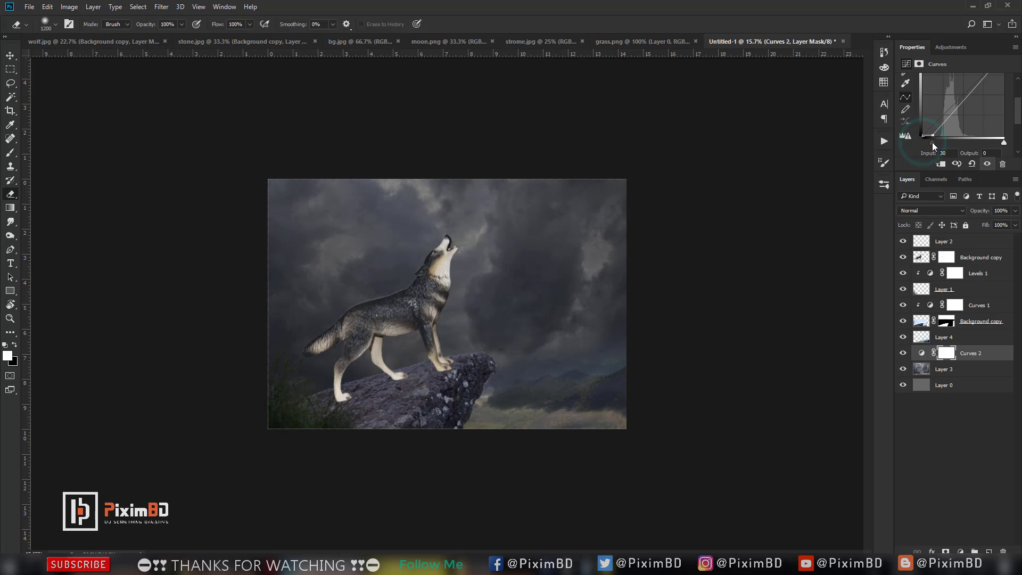
left_click(945, 459)
- Clip the new Curves adjustment to the stormy sky layer so it affects only the sky
left_click(976, 352)
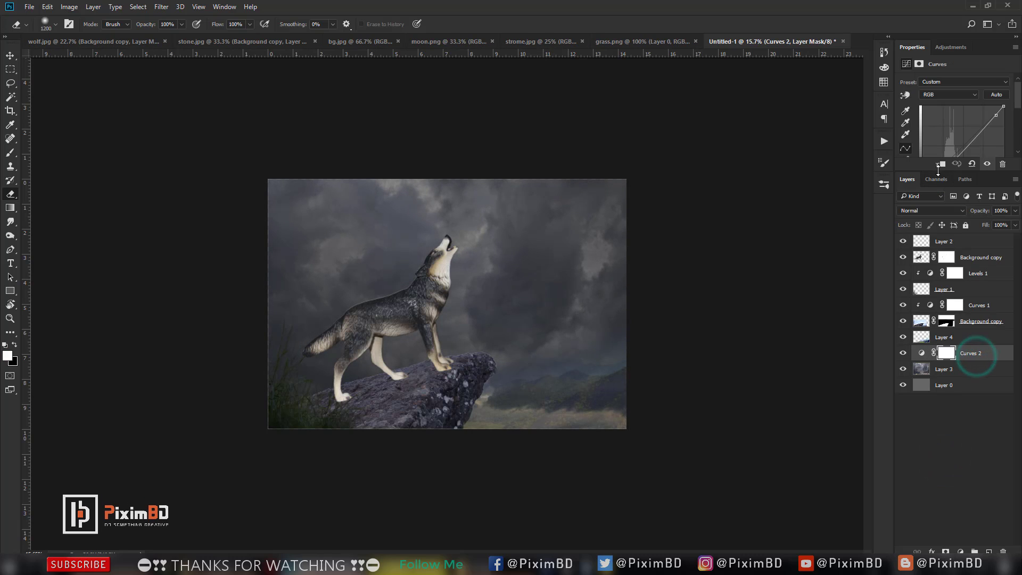
left_click(938, 165)
left_click(939, 165)
left_click(939, 165)
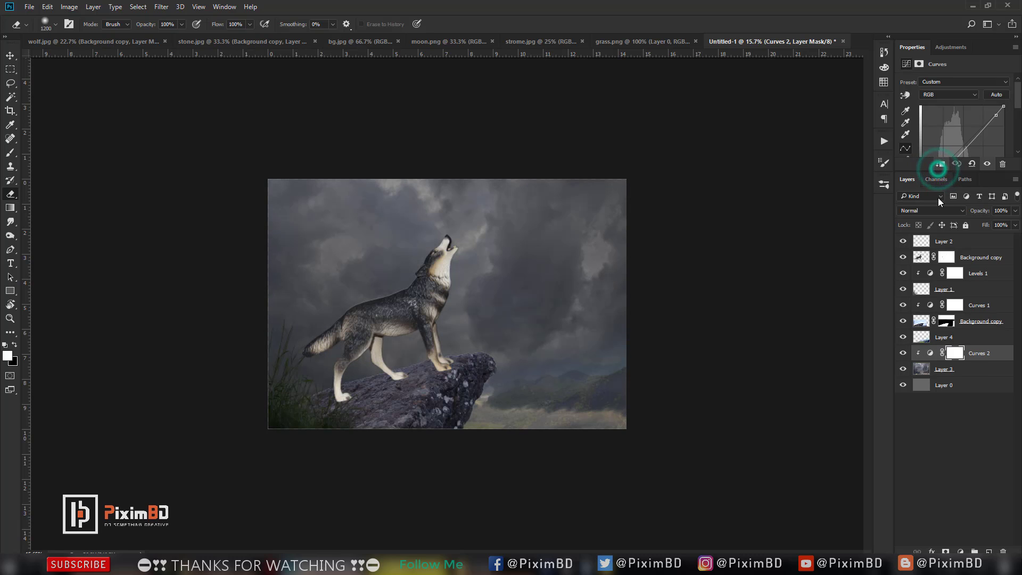
- Select the moon in moon.png by Magic Wand-selecting the black background and inverting, and copy it onto the topmost empty layer of Untitled-1
left_click(952, 241)
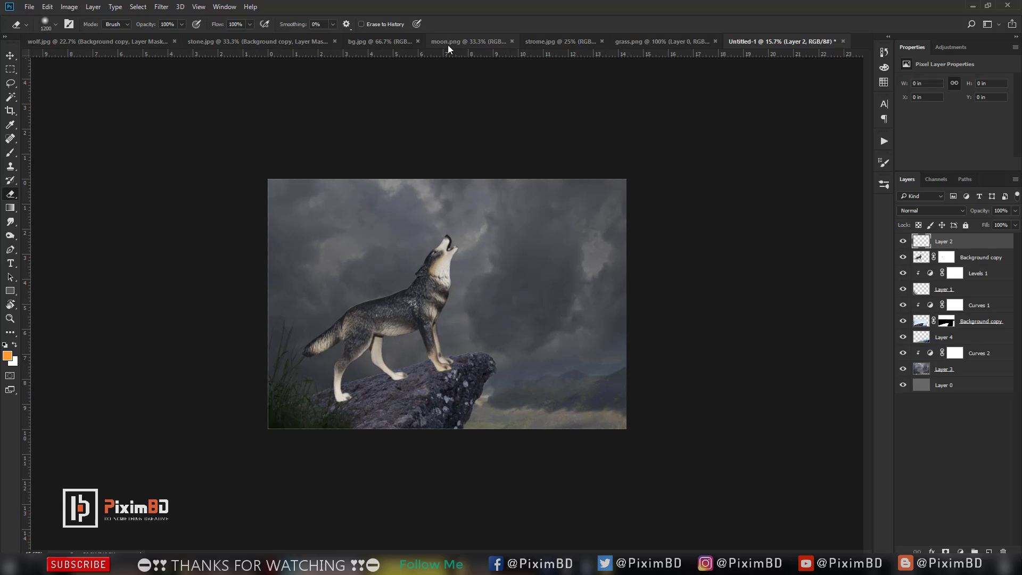
left_click(461, 43)
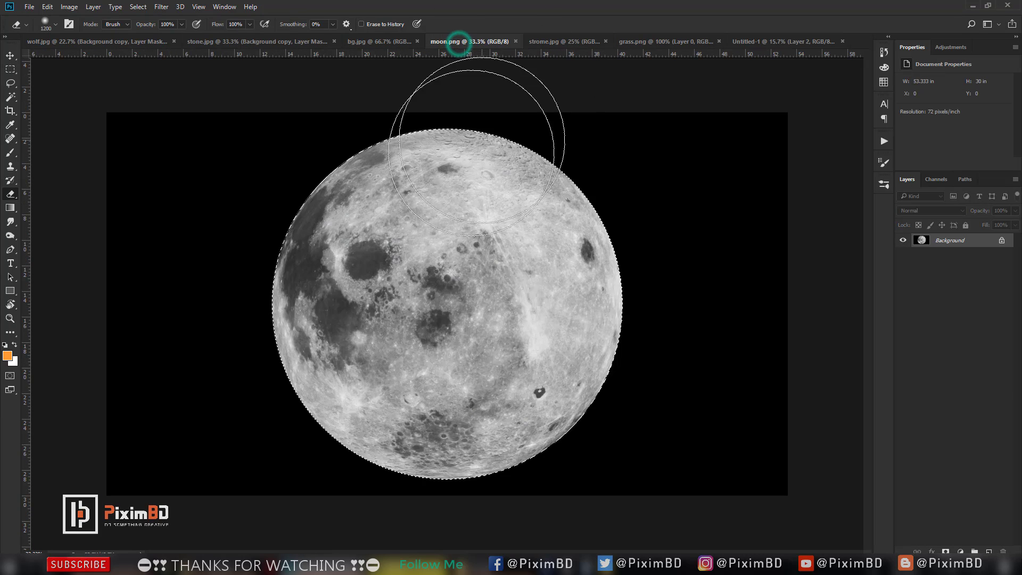
left_click(10, 70)
left_click(177, 155)
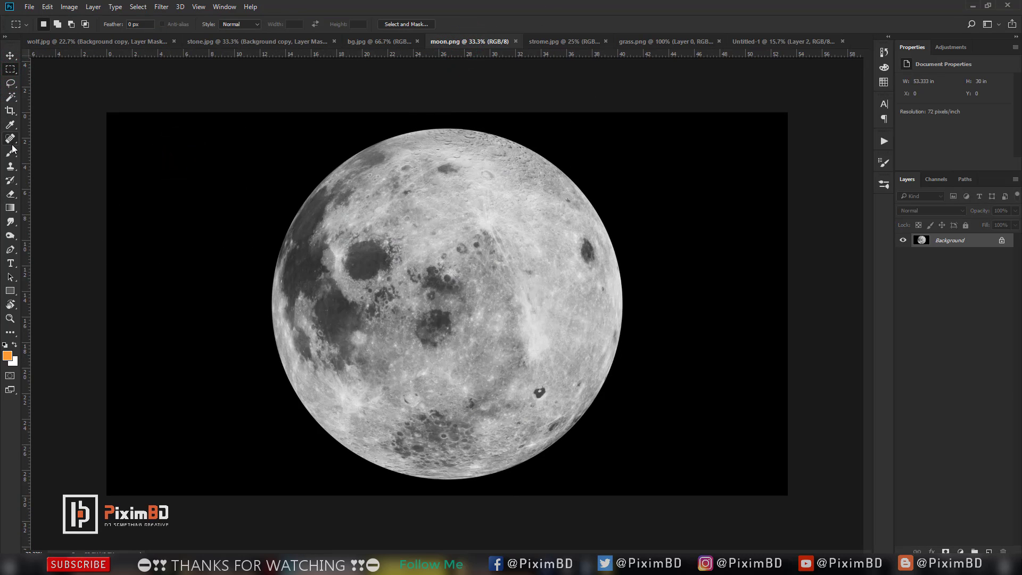
right_click(10, 97)
left_click(72, 109)
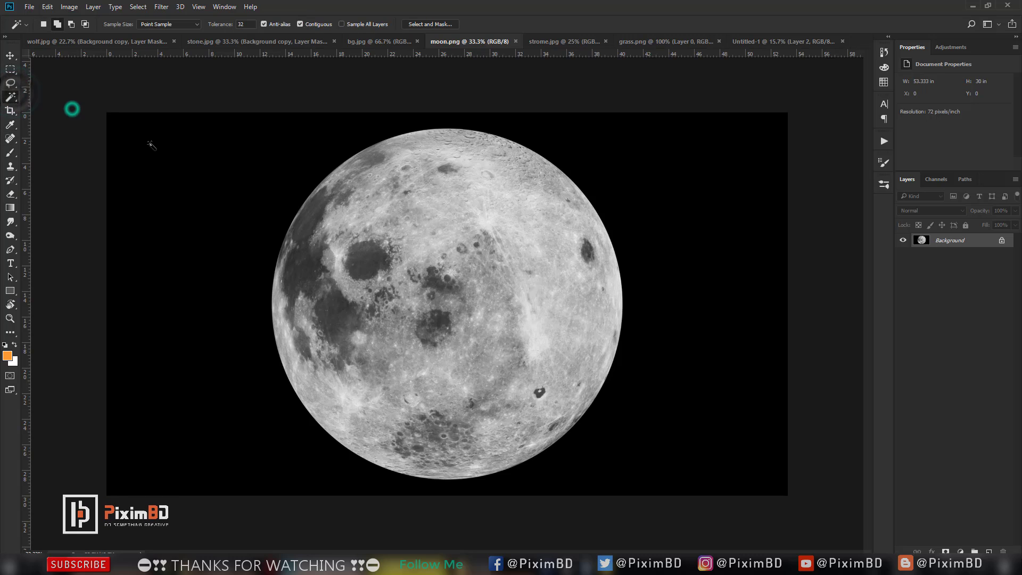
left_click(259, 159)
right_click(244, 140)
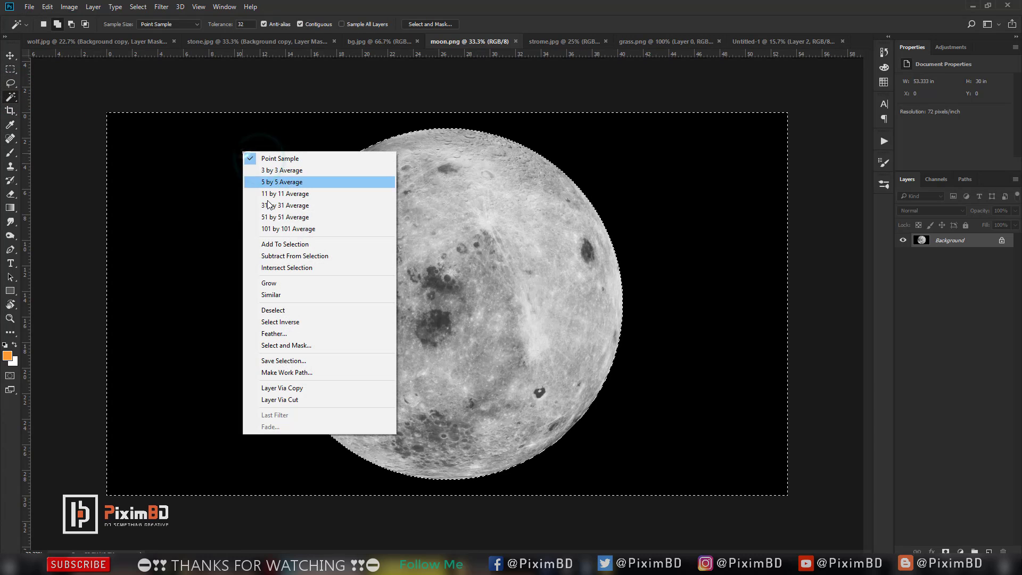
left_click(293, 322)
left_click(10, 55)
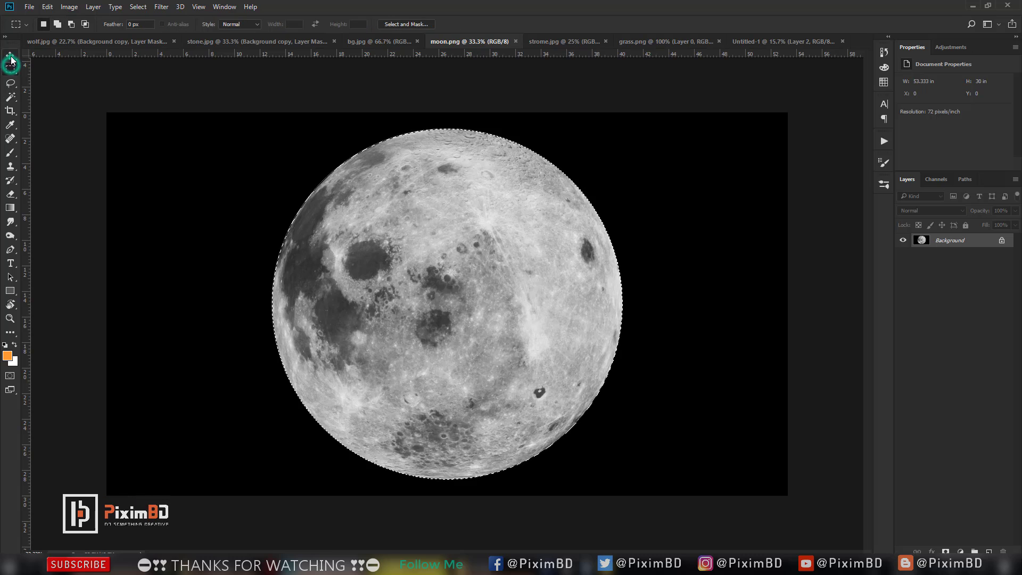
left_click_drag(504, 199, 486, 241)
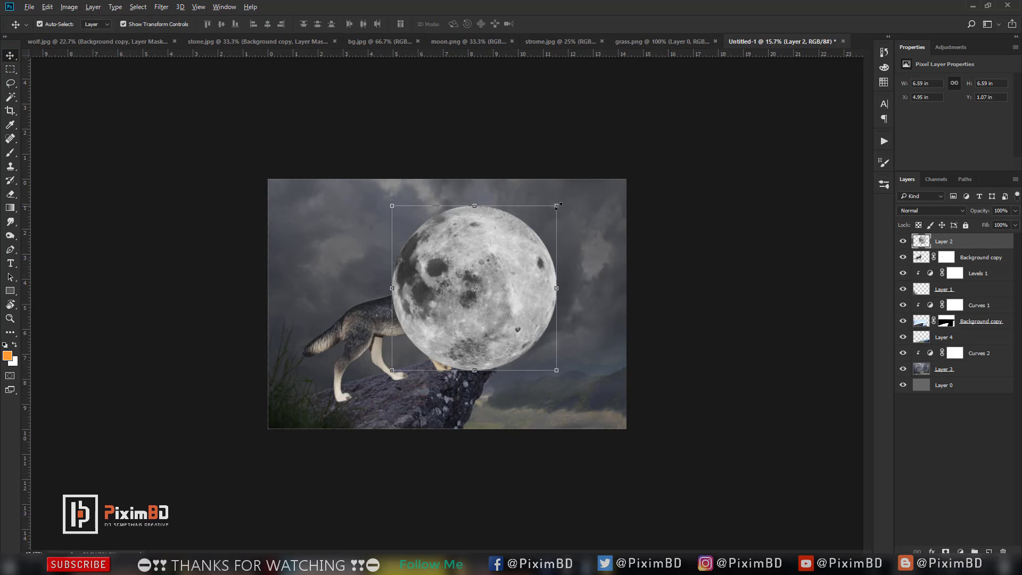
left_click(557, 206)
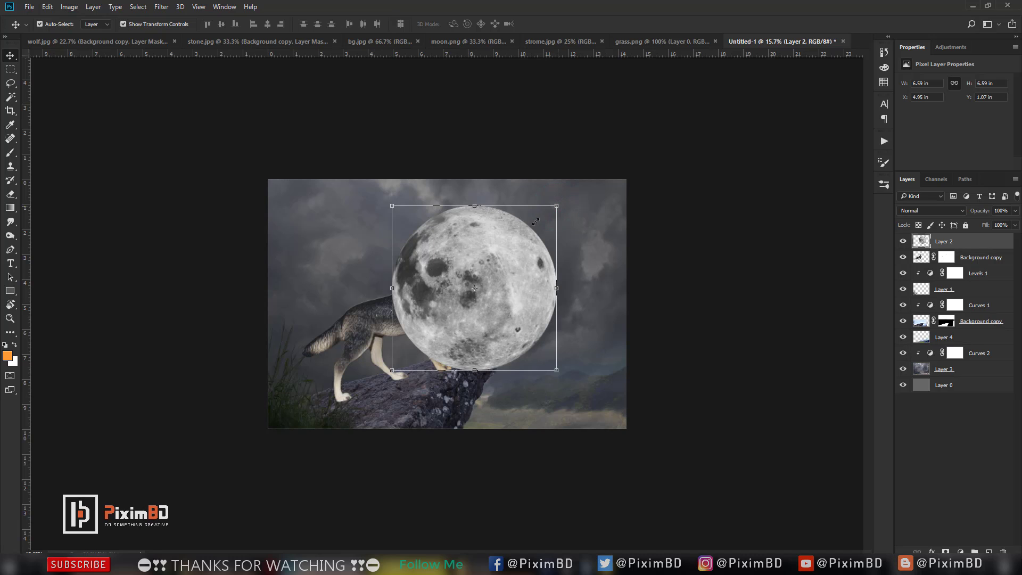
left_click_drag(535, 222, 534, 221)
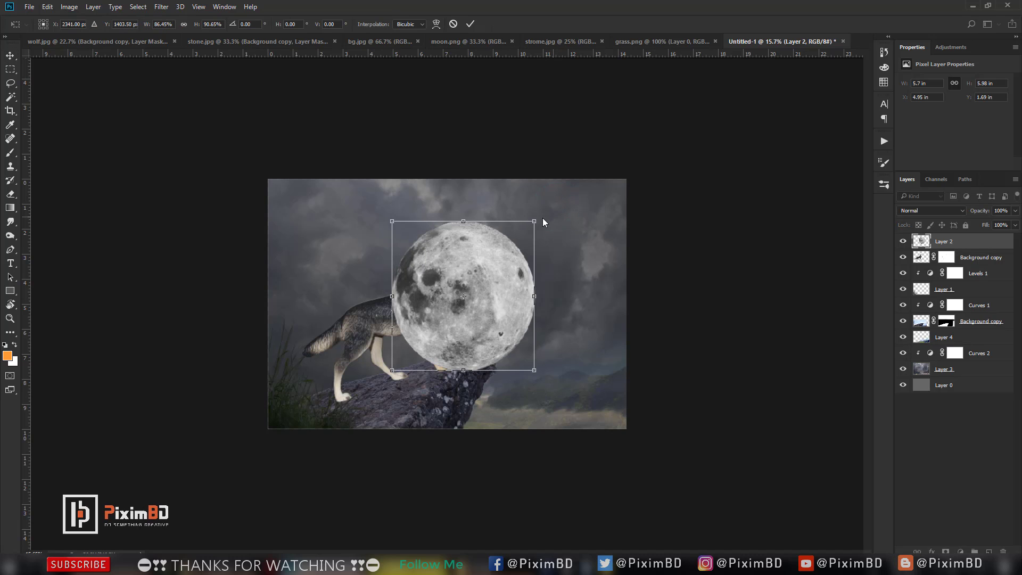
left_click(453, 24)
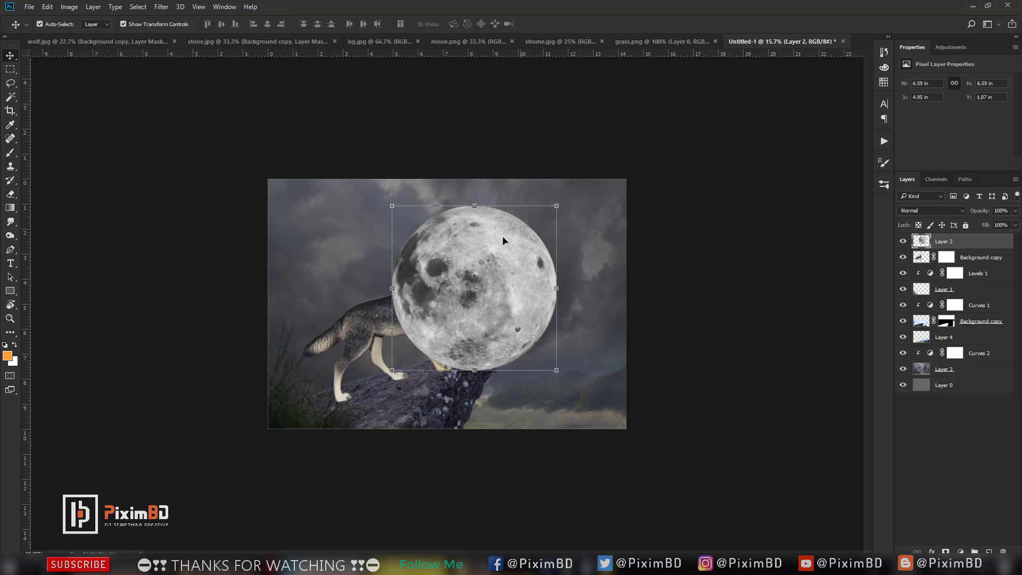
- Scale the moon to about 4.16 × 4.15 in, rotate it nearly upside down, and place it in the sky by the wolf's head
left_click_drag(557, 203, 520, 240)
left_click_drag(485, 277, 475, 226)
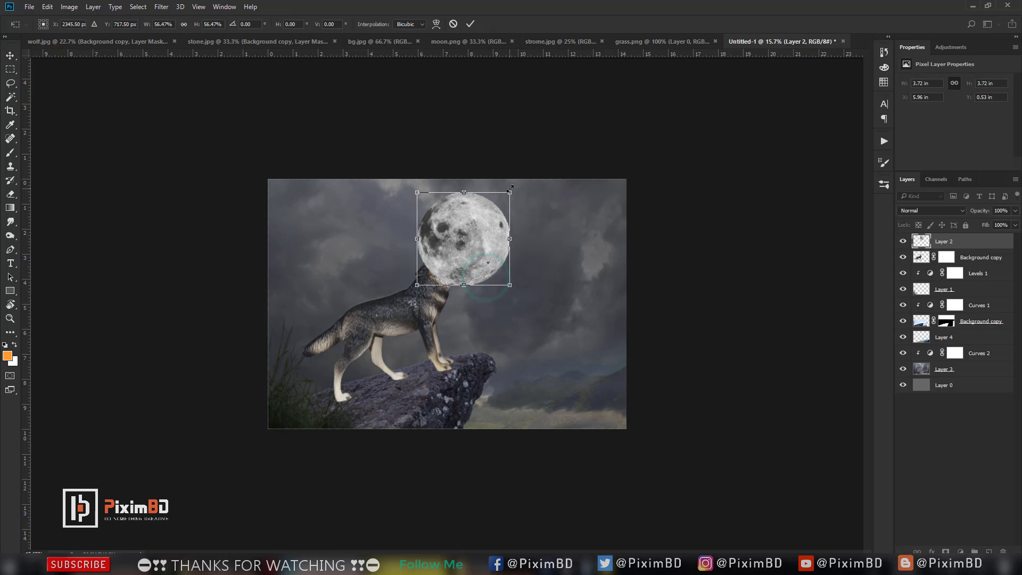
left_click_drag(510, 191, 516, 185)
left_click_drag(490, 220, 352, 253)
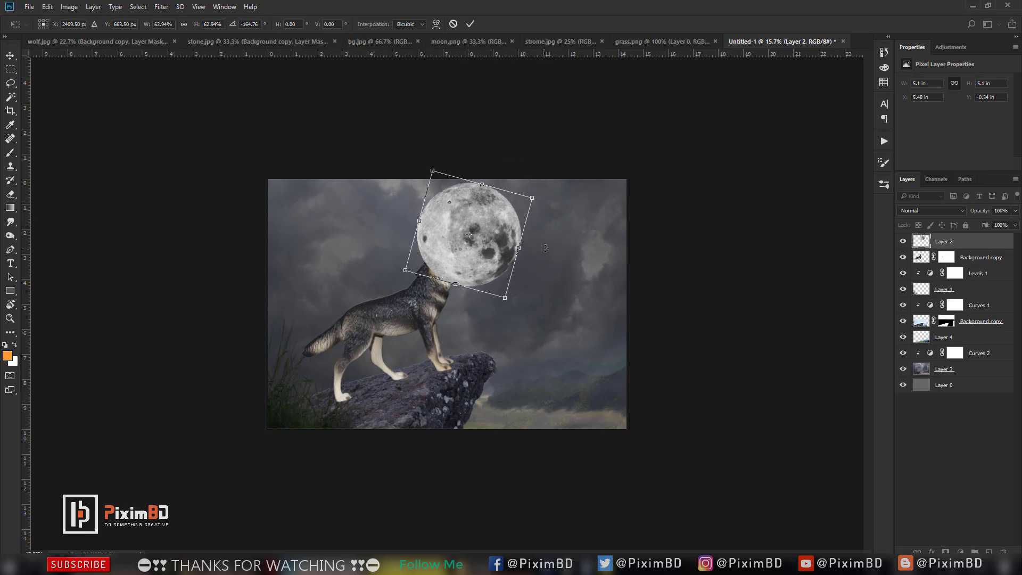
left_click_drag(486, 242, 490, 242)
left_click_drag(568, 189, 572, 204)
key("Return")
- Move the moon layer beneath the wolf layer and shift the moon slightly left behind the wolf's muzzle
key("ctrl+bracketleft")
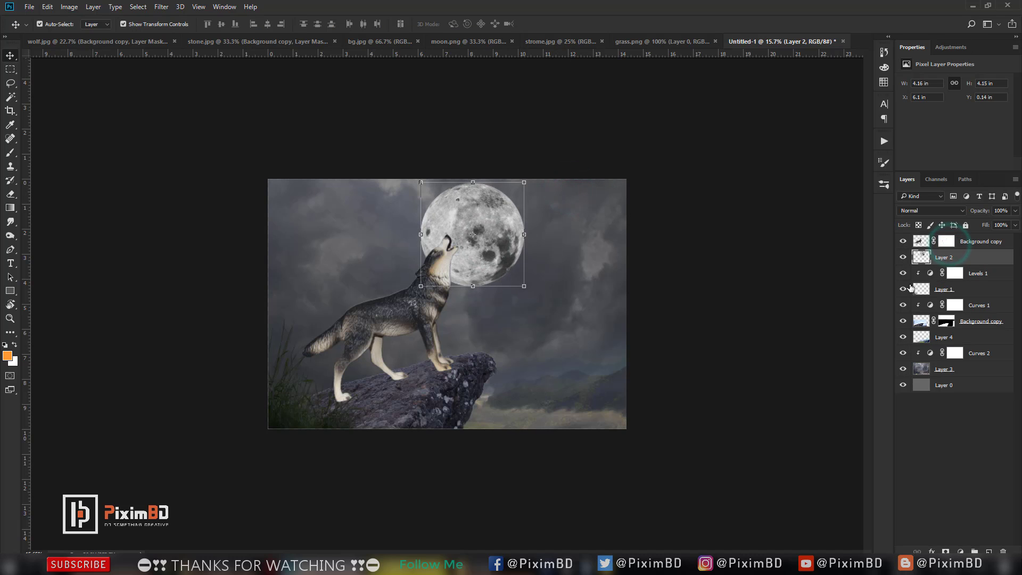
key("ctrl+t")
left_click_drag(483, 229, 478, 229)
key("Return")
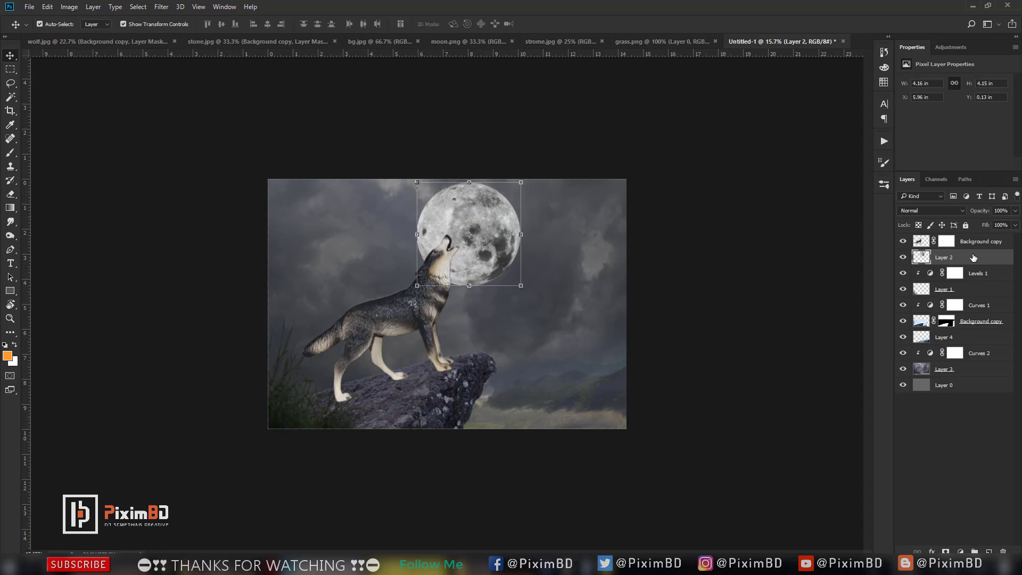
- Rotate the wolf about 4° clockwise and reposition it on the rock with its head in front of the moon
left_click(961, 242)
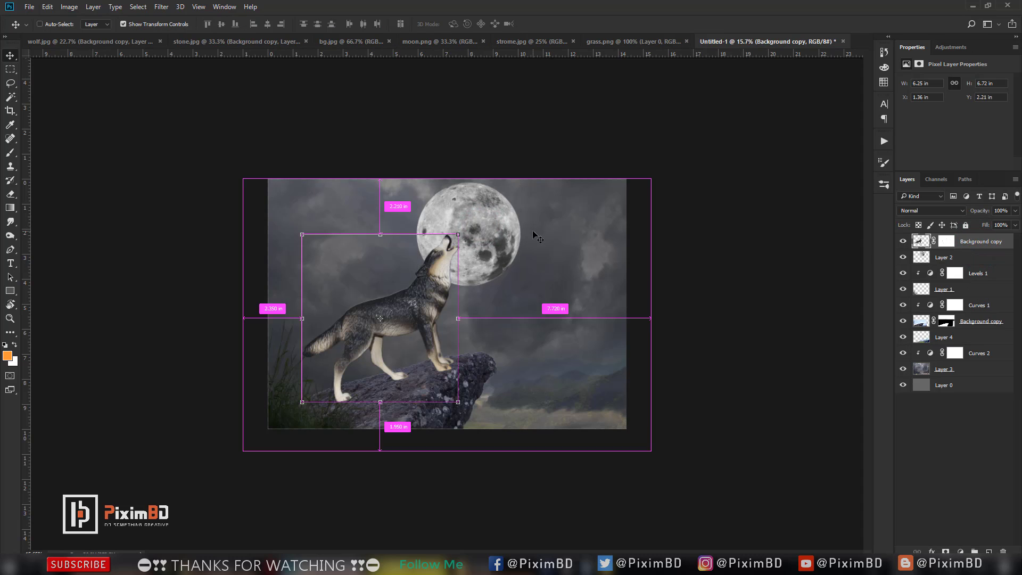
key("ctrl")
key("ctrl+t")
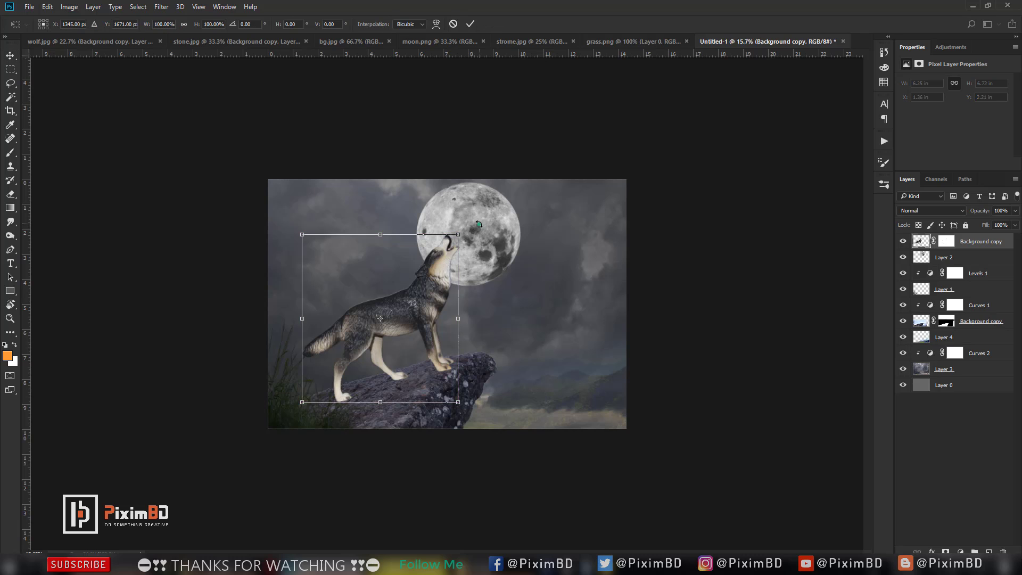
left_click_drag(470, 222, 478, 228)
left_click(421, 287)
left_click_drag(422, 288, 427, 290)
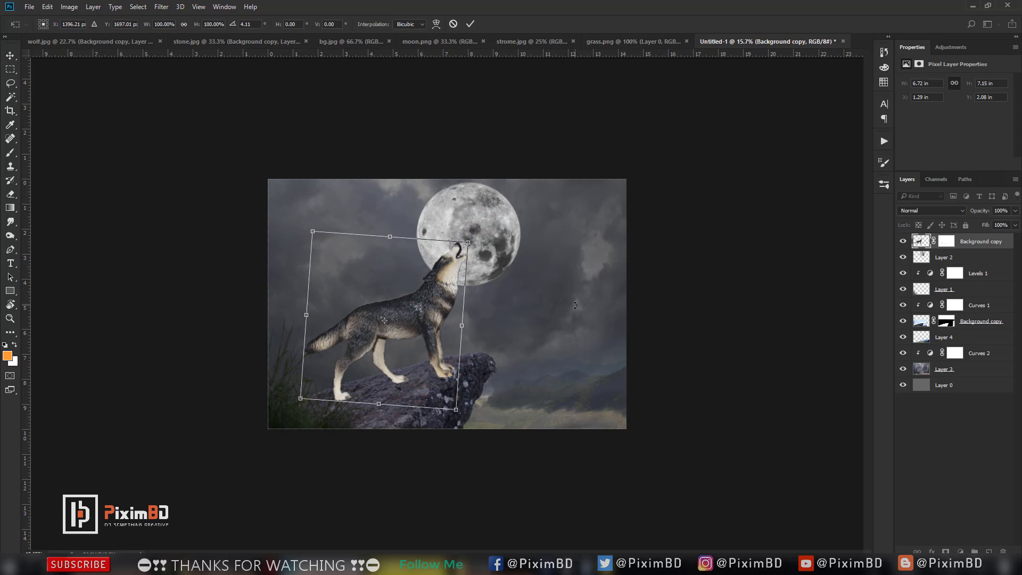
key("Up")
key("Left")
key("Left")
key("Return")
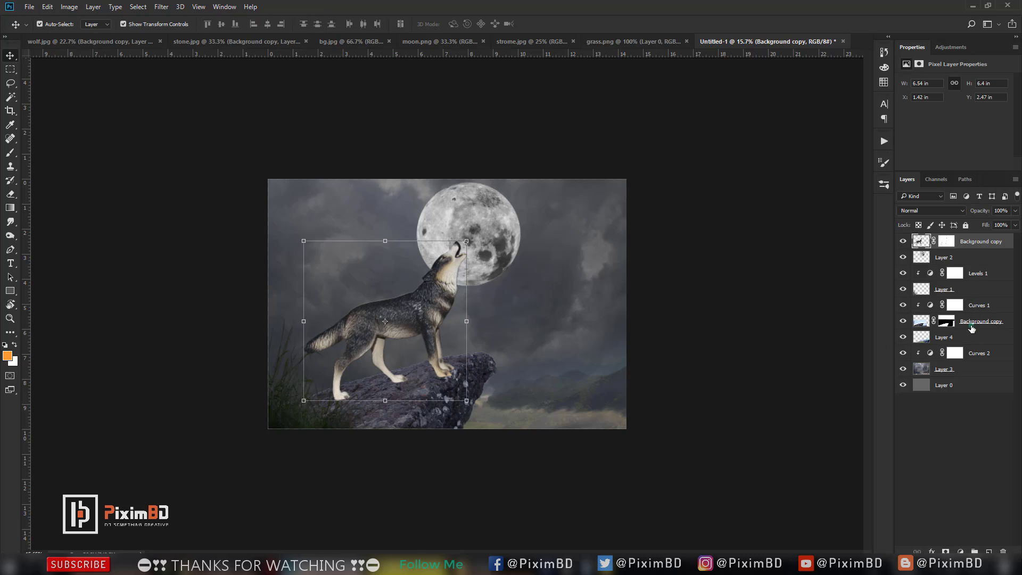
- Move the rock layer slightly right and down beneath the wolf's paws
left_click(969, 321)
key("ctrl+t")
left_click_drag(504, 390, 515, 395)
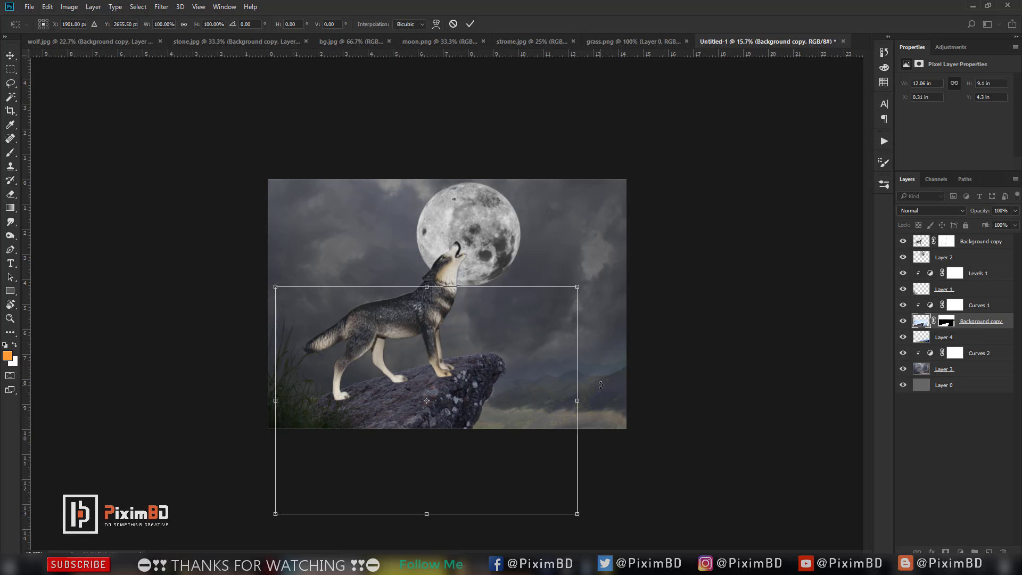
key("Return")
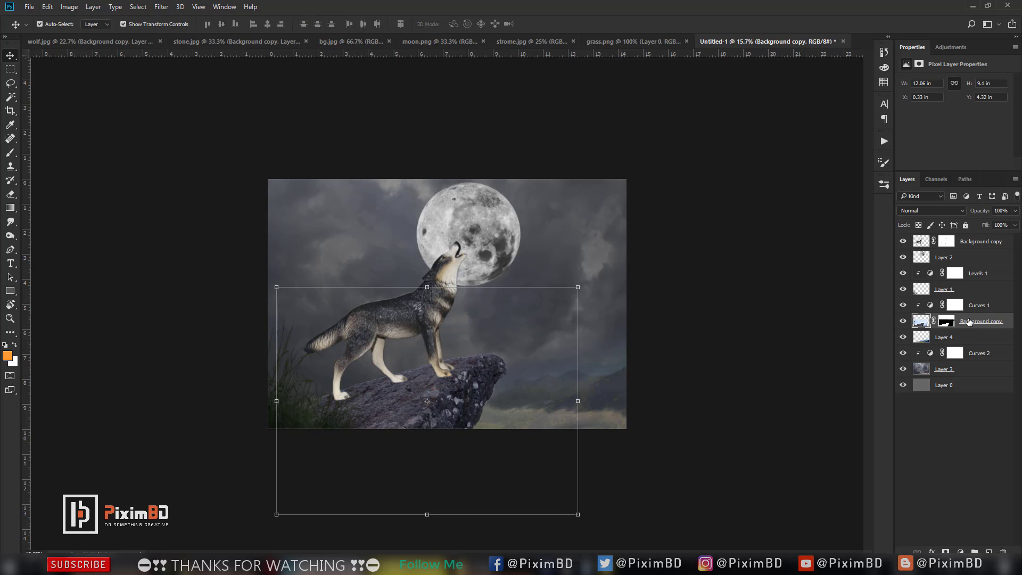
- Scale the grass layer down to about 5.27 × 4.01 in, keeping it in the lower-left corner of the picture
left_click(969, 338)
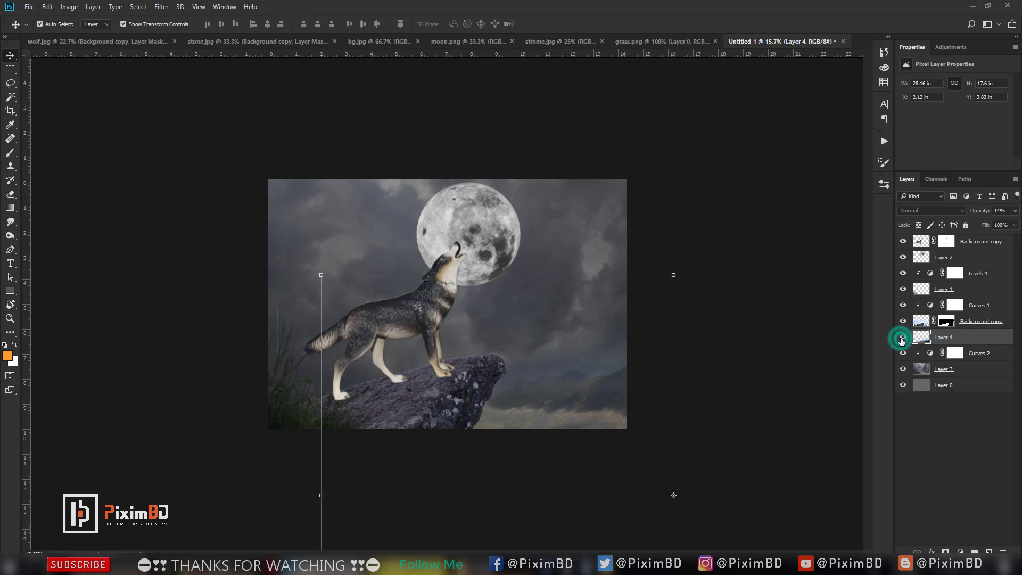
left_click(968, 291)
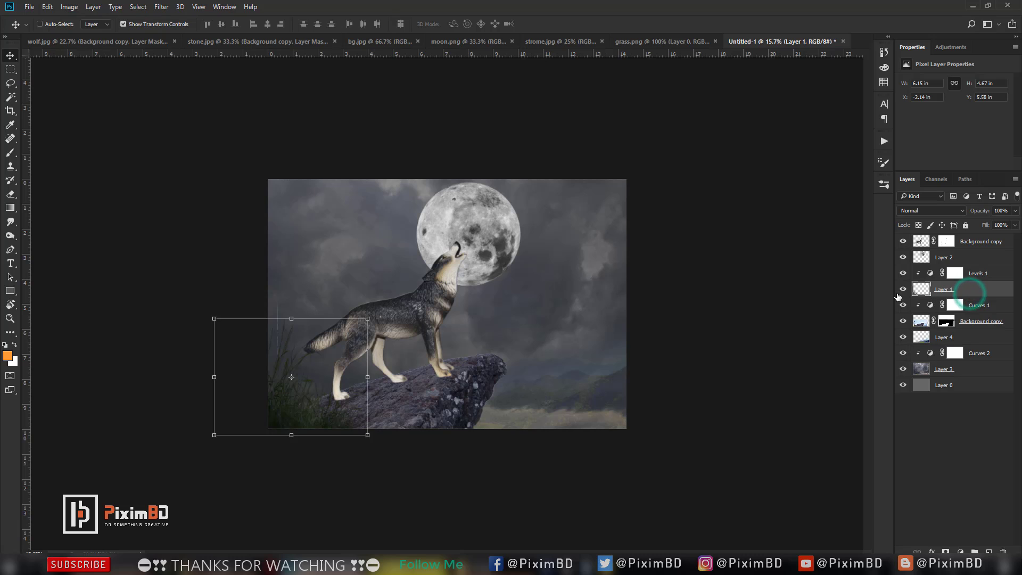
key("ctrl+t")
left_click_drag(368, 318, 346, 335)
key("Return")
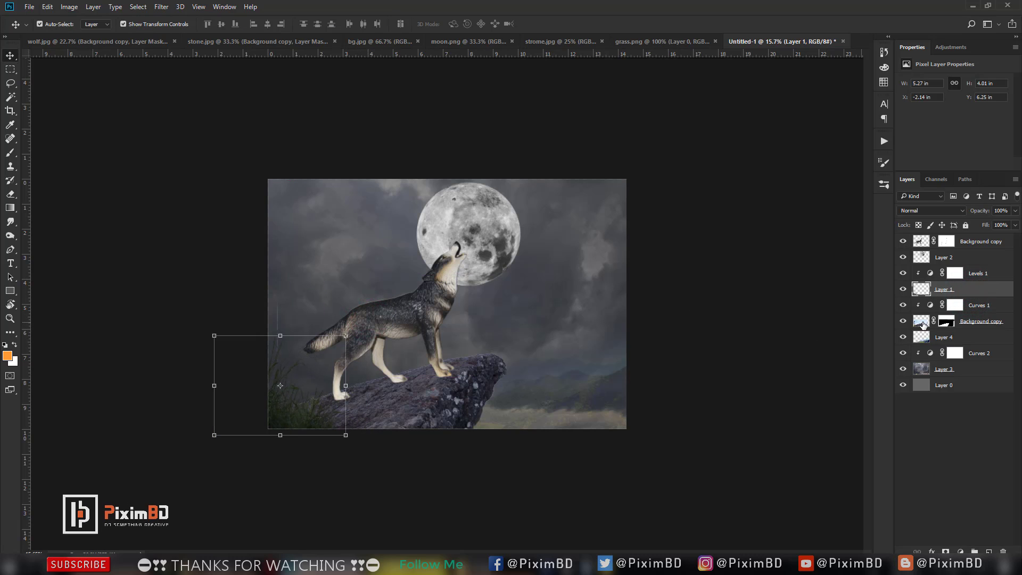
- Reduce the grass layer's saturation with a Vibrance image adjustment
left_click(70, 6)
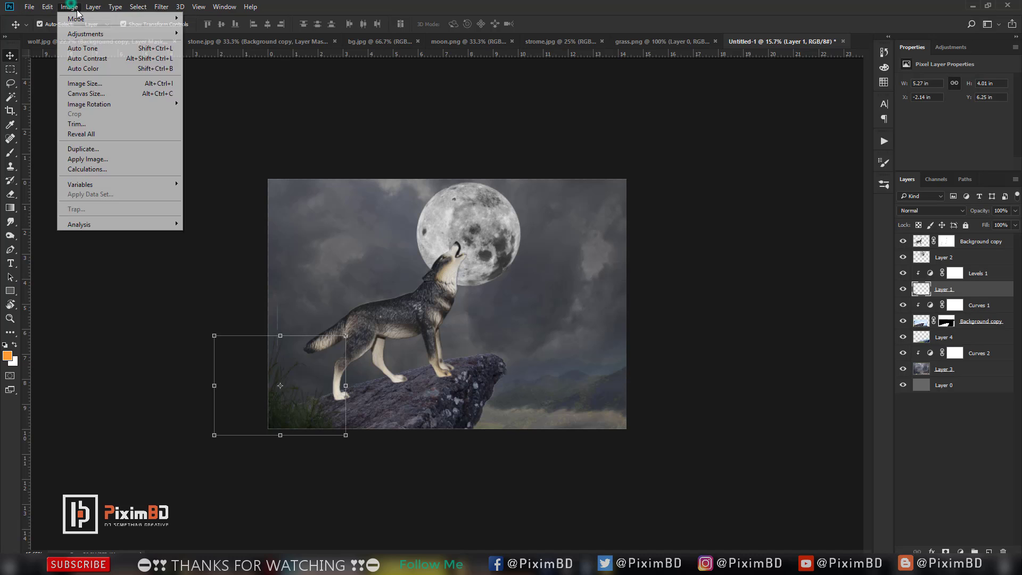
mouse_move(106, 34)
left_click(241, 78)
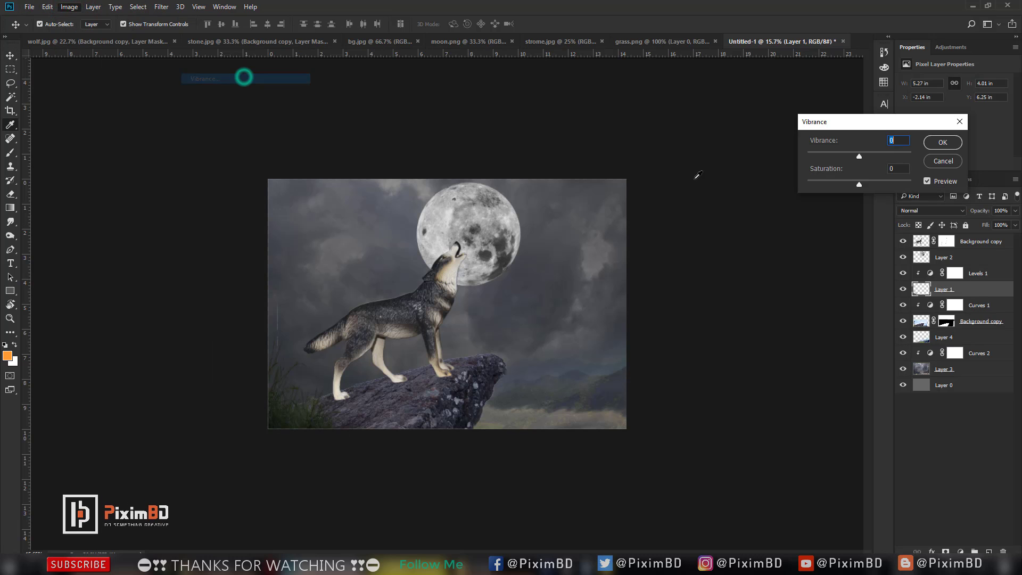
left_click_drag(829, 182, 822, 183)
key("Return")
key("v")
left_click(987, 425)
- Add a Curves adjustment above the wolf layer, lower its white point, and clip it to the wolf
left_click(968, 240)
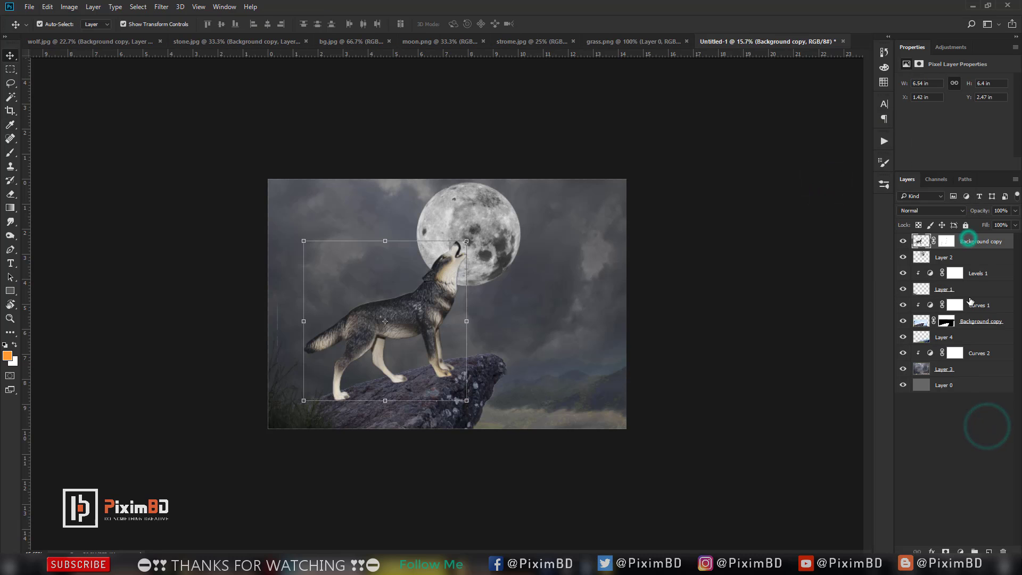
left_click(960, 552)
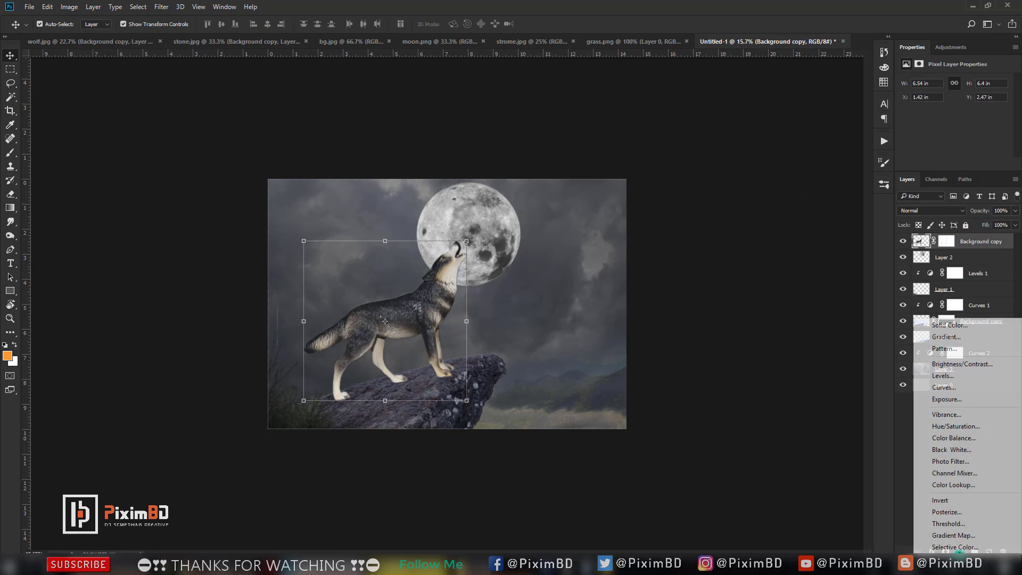
left_click(953, 388)
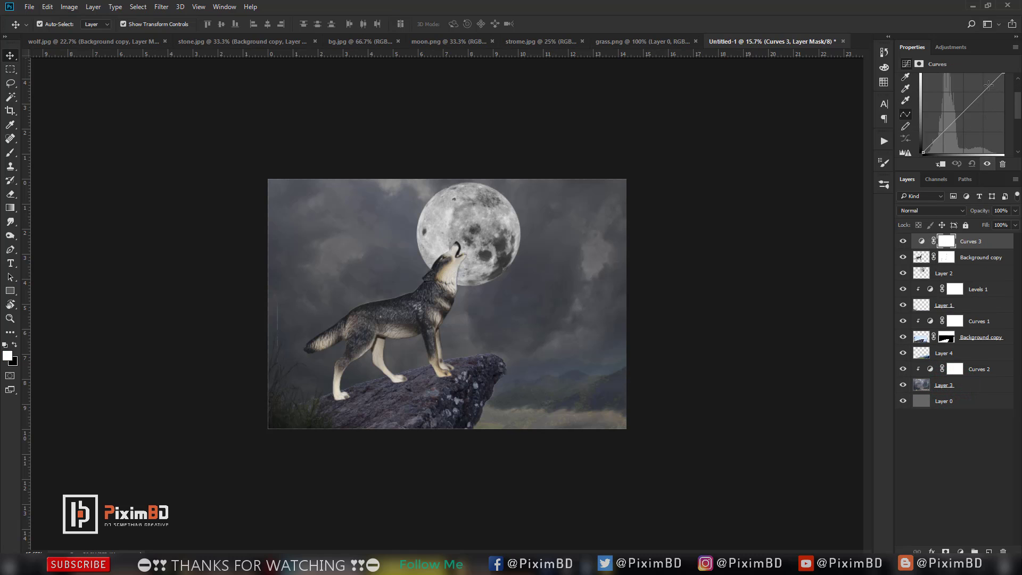
left_click(1003, 88)
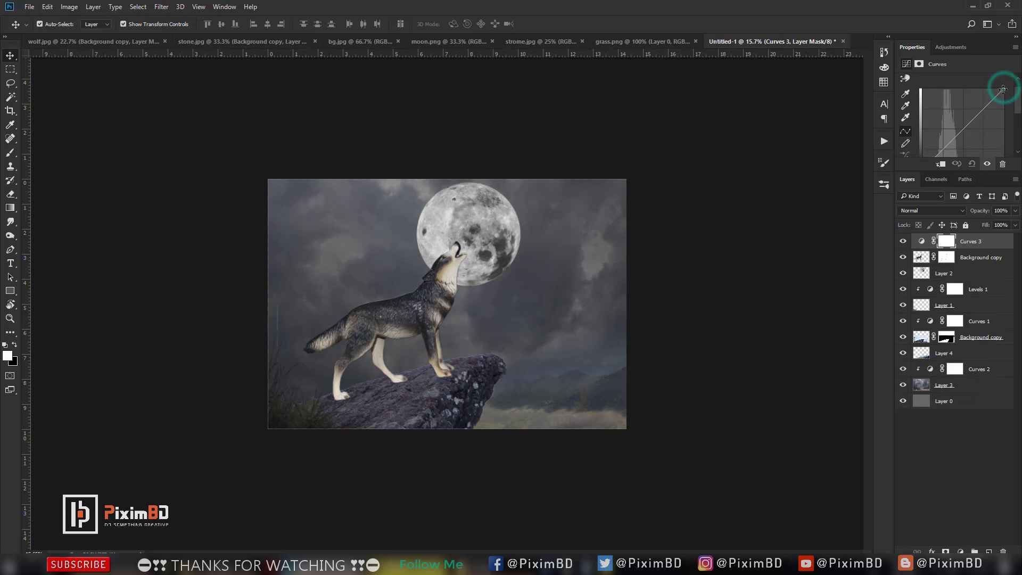
left_click_drag(1003, 89, 1004, 128)
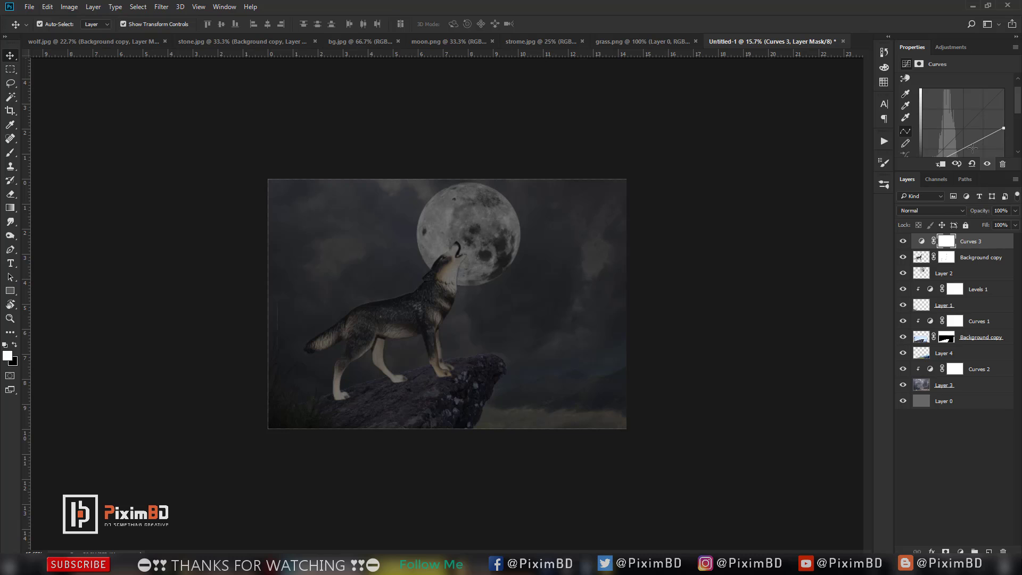
left_click(941, 163)
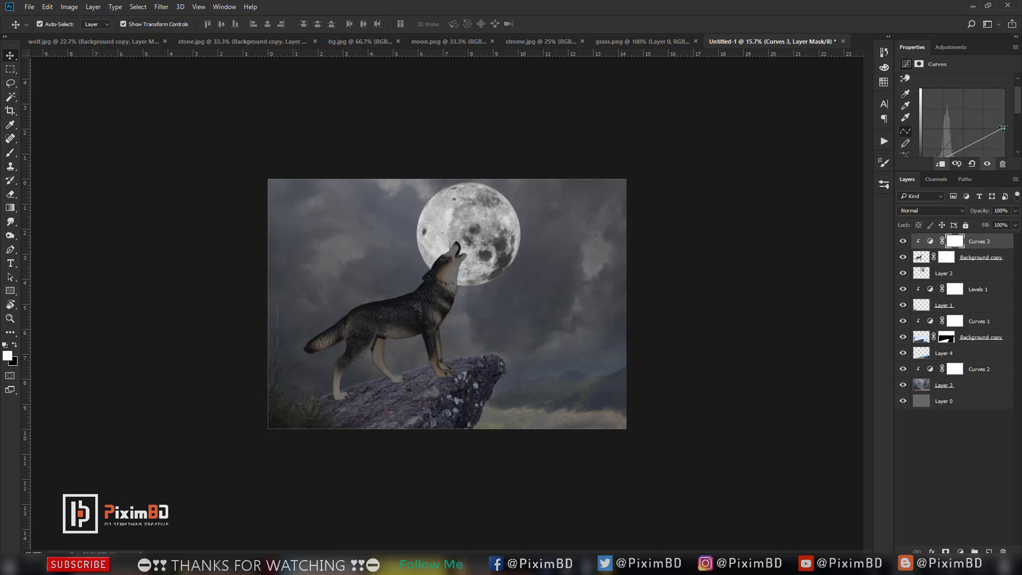
- Darken the wolf's Curves further to output 54 at input 243, set the black point input to 8, and slightly lower the layer's opacity
left_click_drag(1003, 128, 1002, 153)
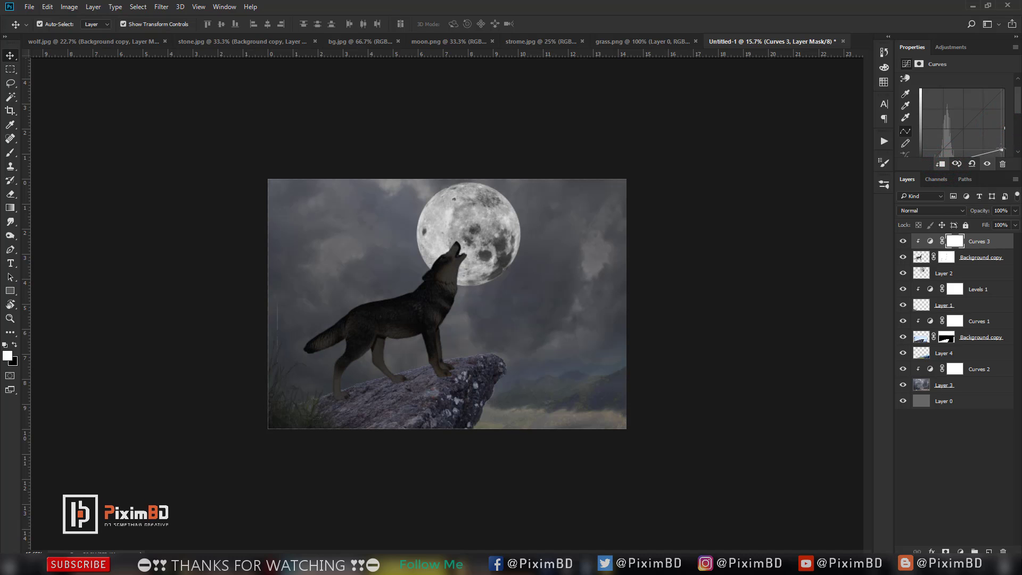
left_click_drag(1001, 142, 1002, 118)
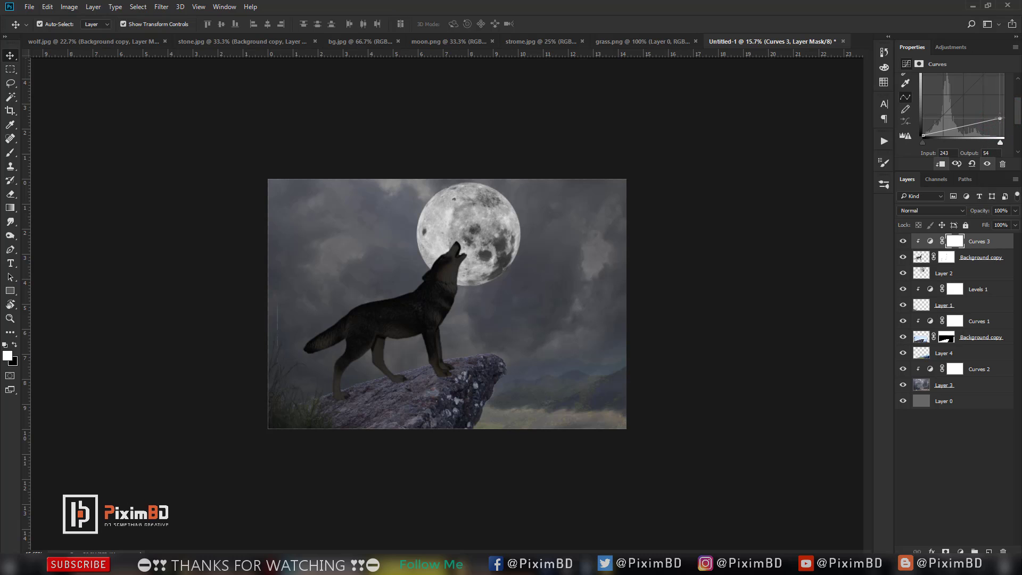
scroll(945, 126, "down", 1)
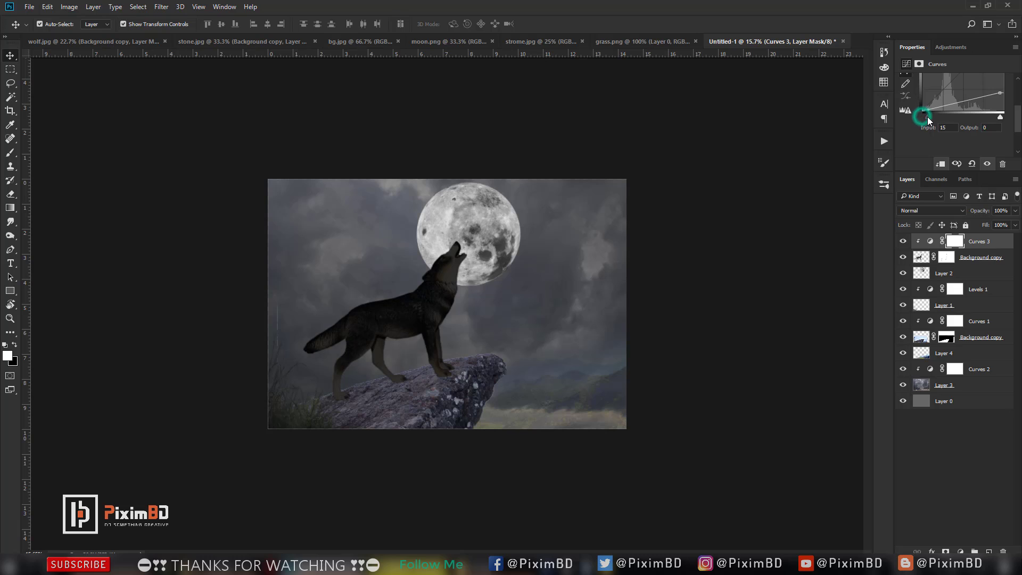
left_click_drag(925, 118, 923, 118)
left_click_drag(978, 211, 979, 212)
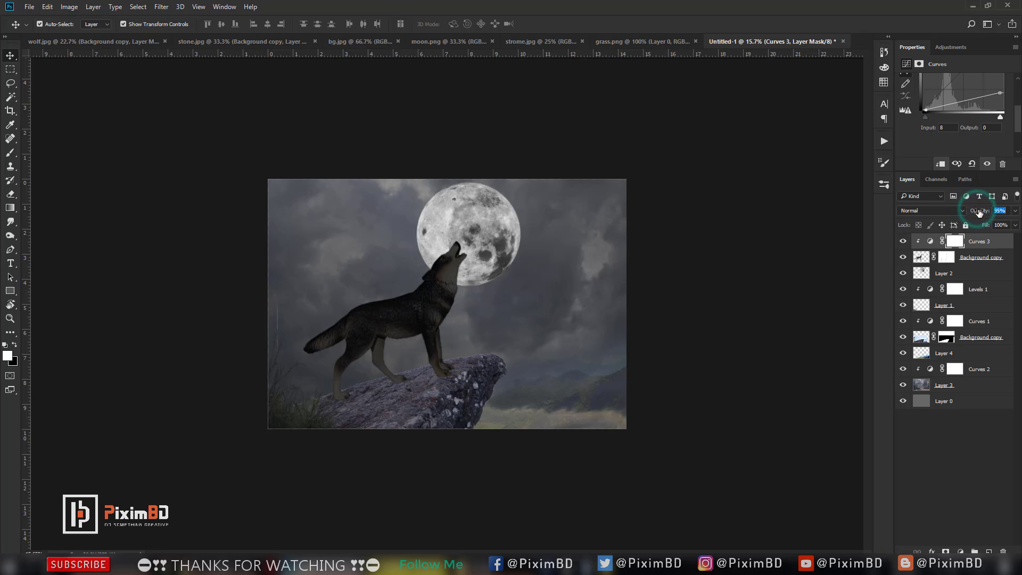
- Lower the white point in the rock's Curves 1 adjustment to darken the rock strongly
left_click(979, 337)
left_click(982, 321)
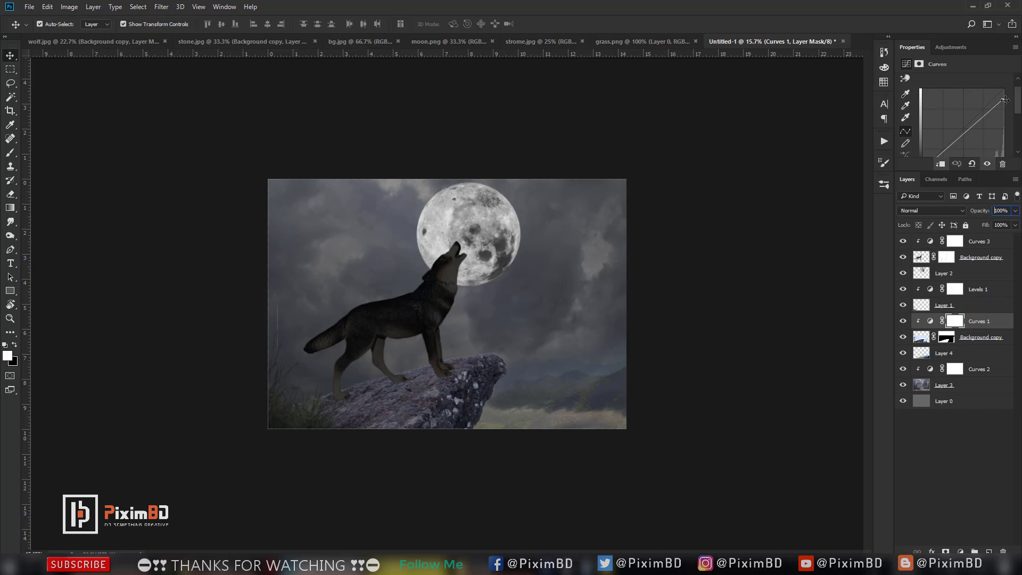
left_click_drag(1004, 100, 1008, 138)
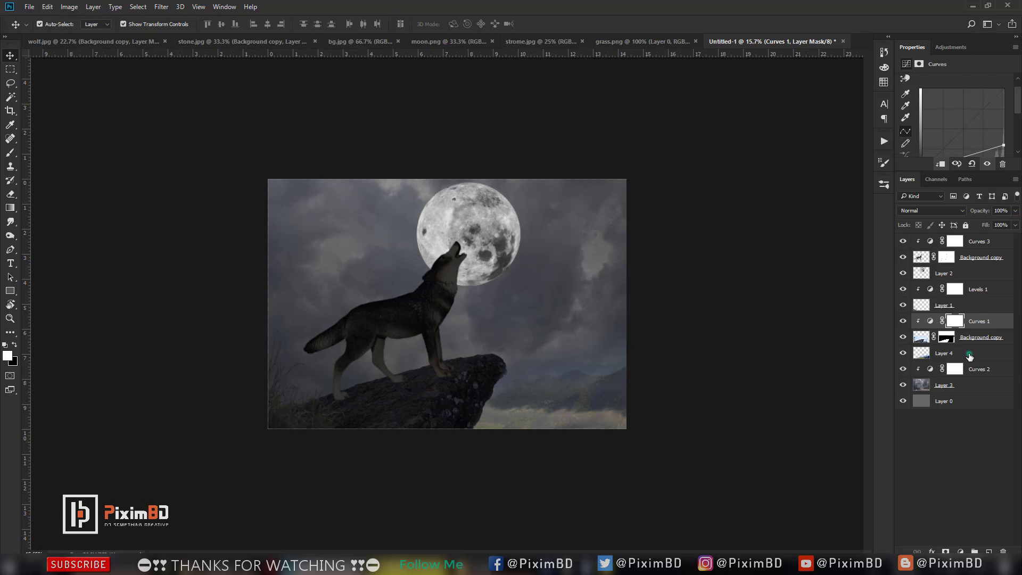
- Lower the output white level in the grass's Levels 1 adjustment to darken the grass
left_click(966, 352)
left_click(955, 305)
left_click(978, 289)
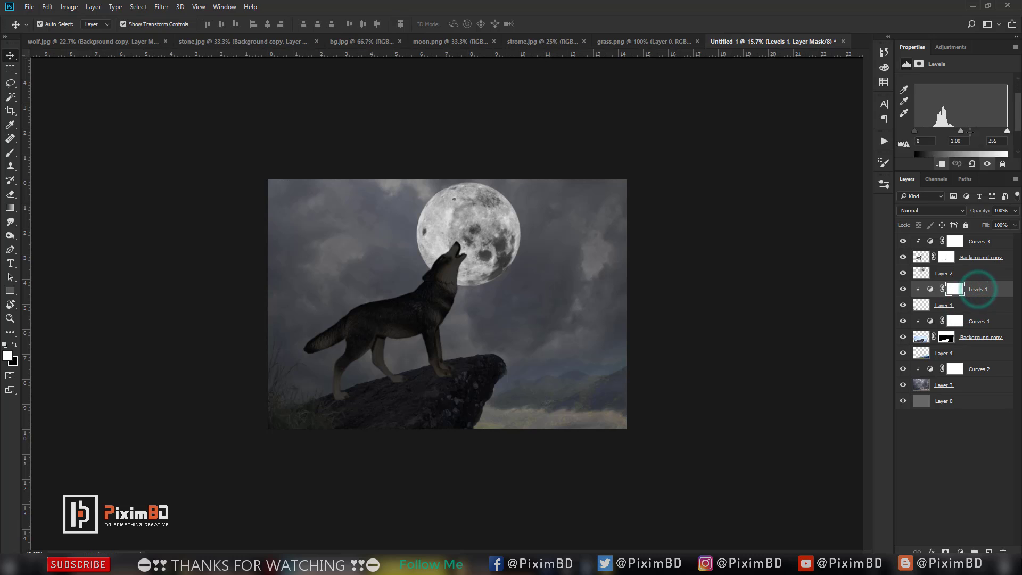
left_click_drag(956, 155, 947, 152)
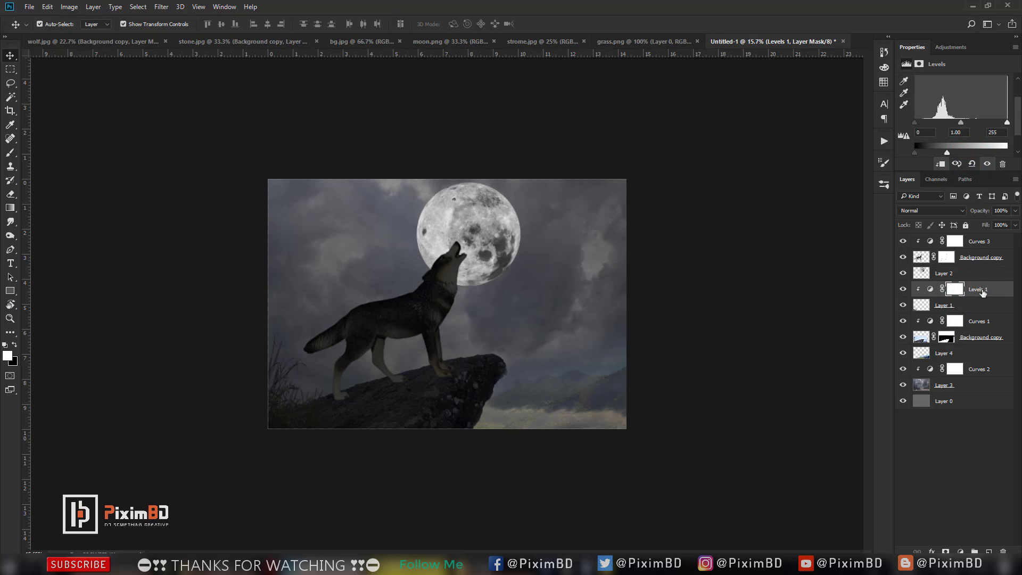
- Move the moon slightly right and scale it down to about 3.97 × 3.96 in
left_click(975, 274)
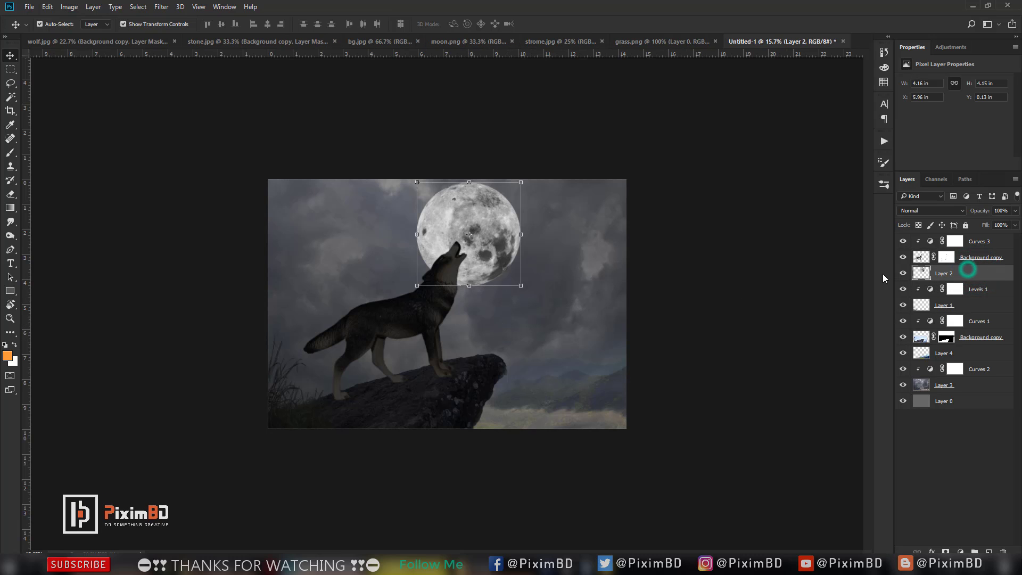
double_click(497, 259)
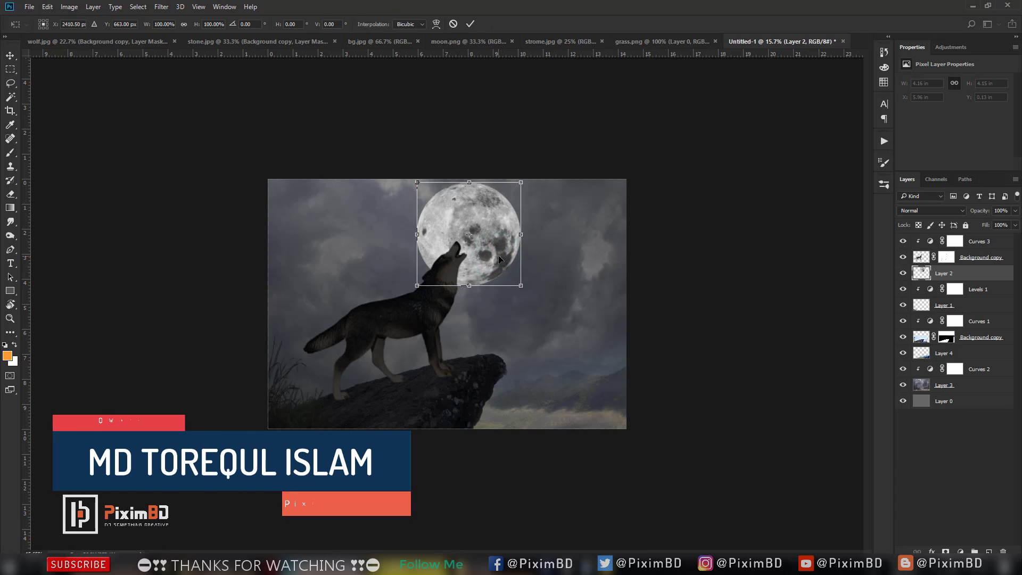
left_click_drag(499, 254, 501, 255)
key("Up")
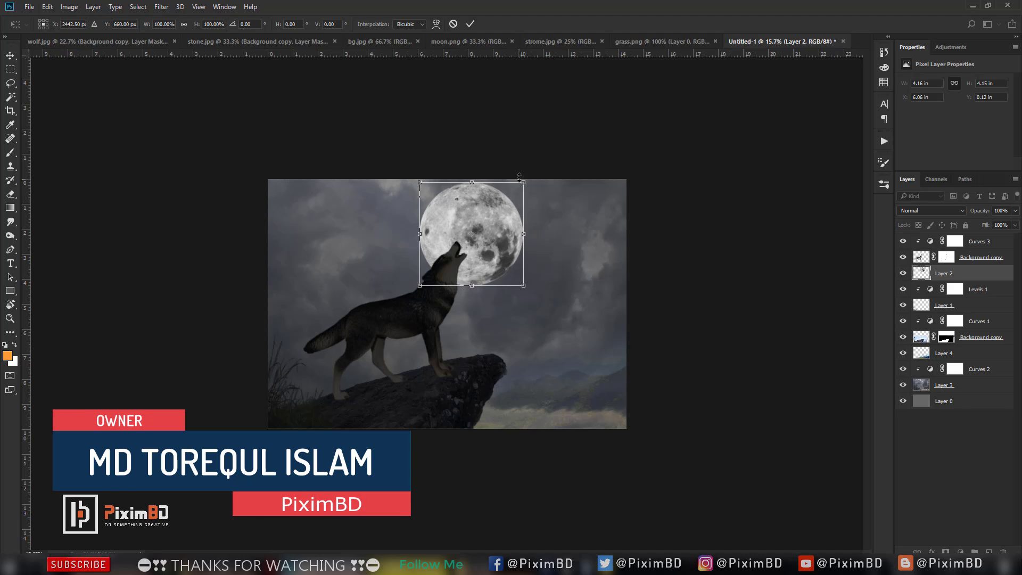
left_click_drag(525, 181, 520, 187)
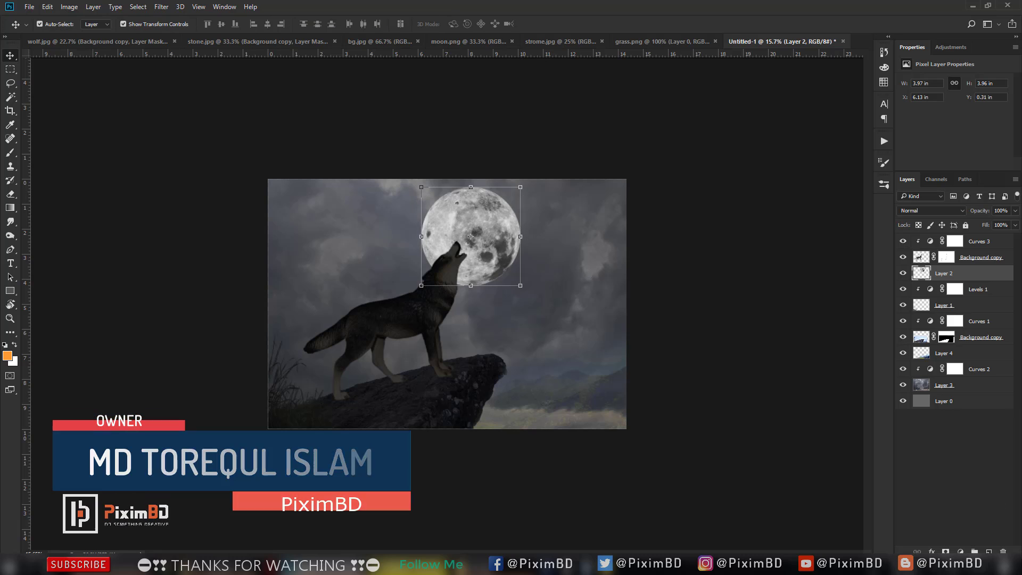
key("Return")
- Erase the rock's Curves 1 mask along the rock's upper edge with a soft 600 px eraser to brighten it
key("ctrl+0")
scroll(534, 373, "up", 2)
left_click(974, 321)
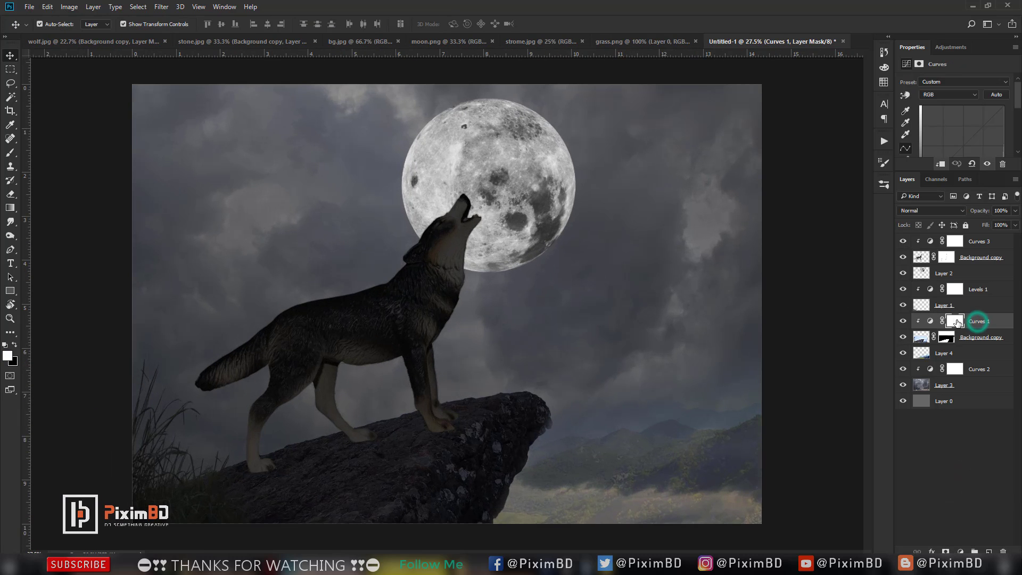
left_click(957, 321)
scroll(591, 365, "up", 2)
left_click_drag(418, 402, 559, 228)
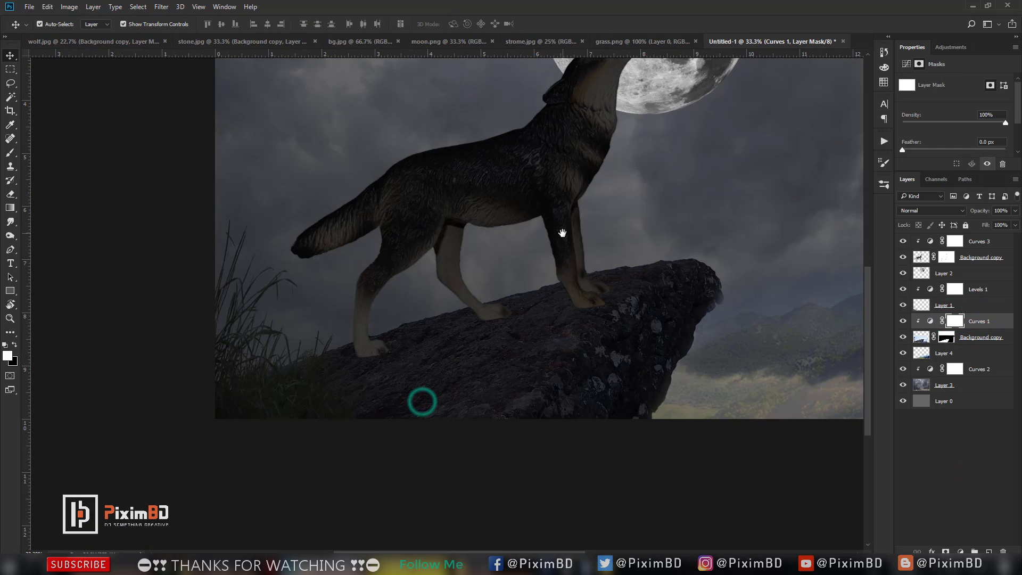
left_click(10, 194)
left_click_drag(433, 264, 626, 230)
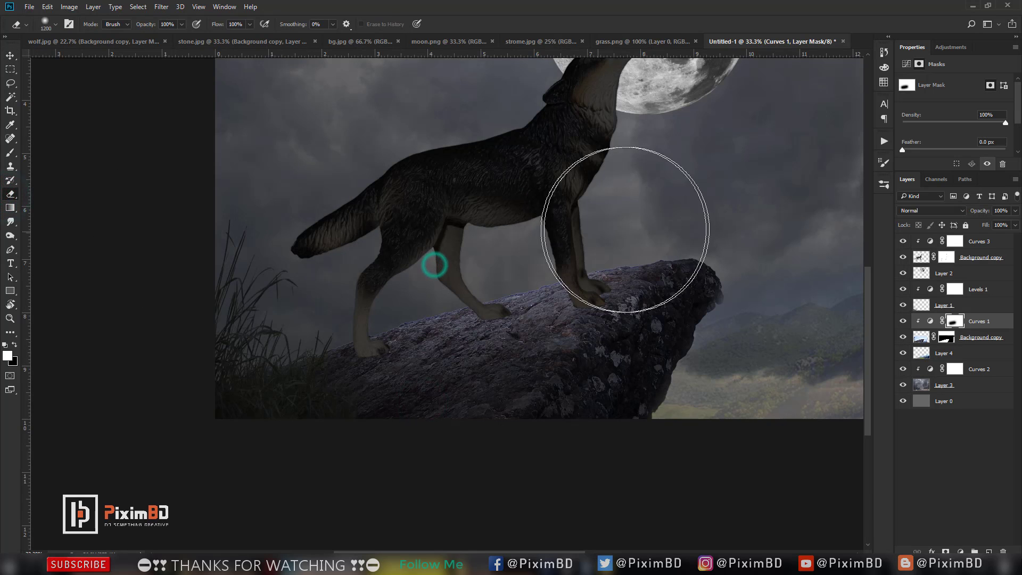
key("ctrl+z")
key("bracketleft")
key("bracketleft")
key("bracketleft")
key("bracketleft")
key("bracketleft")
key("bracketleft")
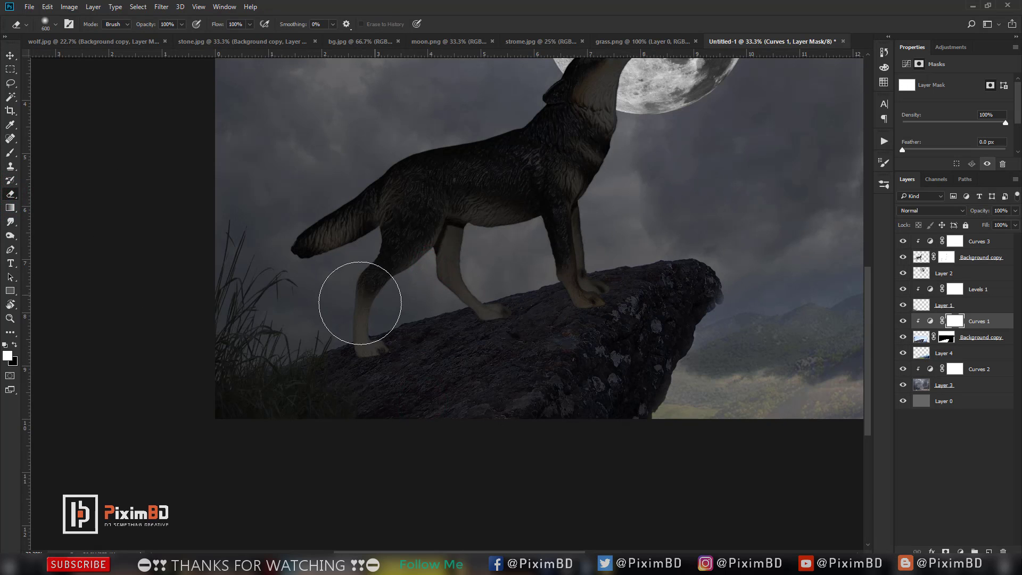
left_click_drag(397, 306, 676, 290)
- Fade the last eraser stroke on the rock's Curves mask to 67% opacity
left_click(47, 6)
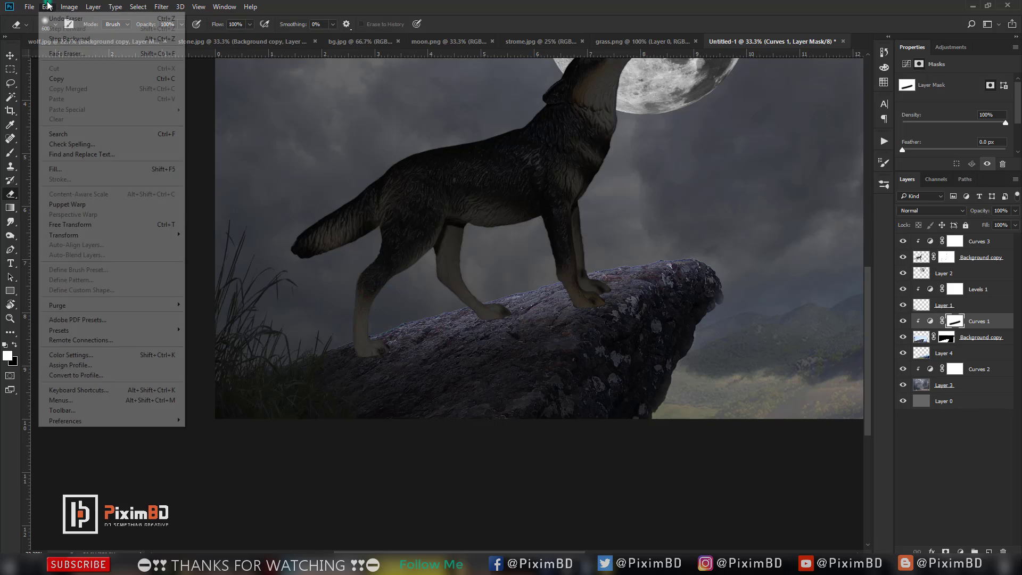
left_click(78, 53)
left_click(653, 181)
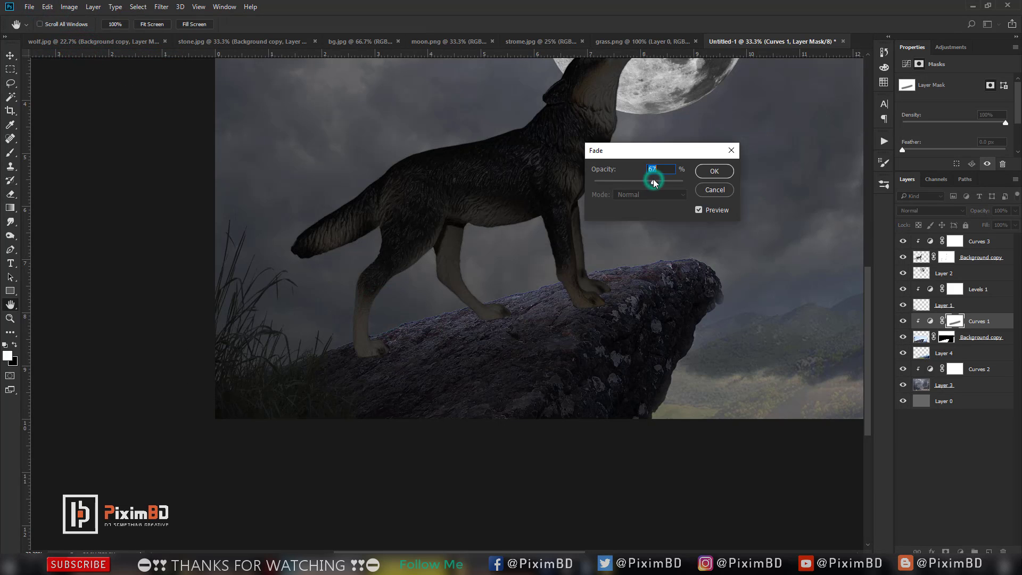
key("Return")
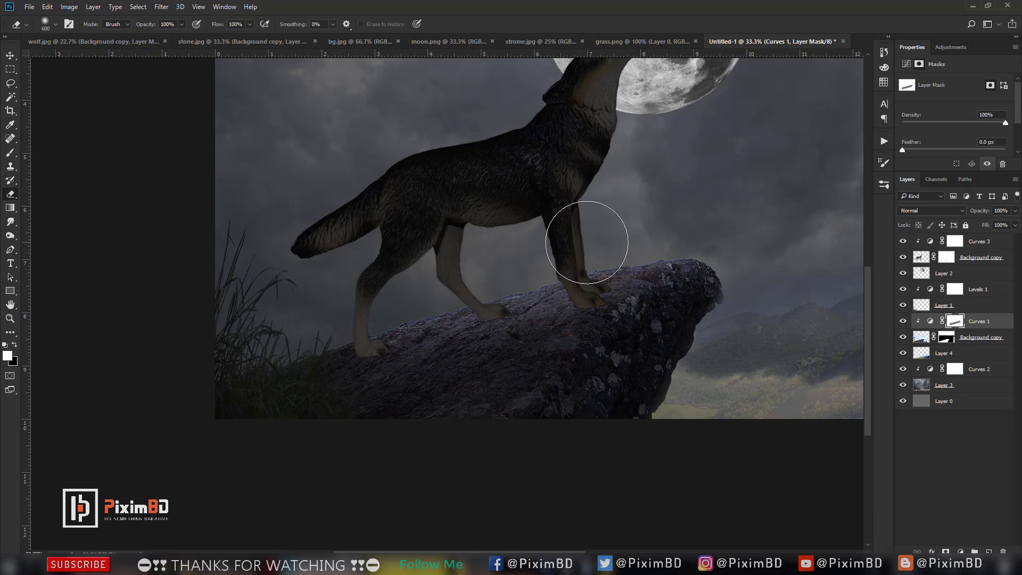
- Duplicate the wolf layer and place one copy above its Curves 3 adjustment
scroll(588, 235, "down", 1)
scroll(533, 262, "down", 1)
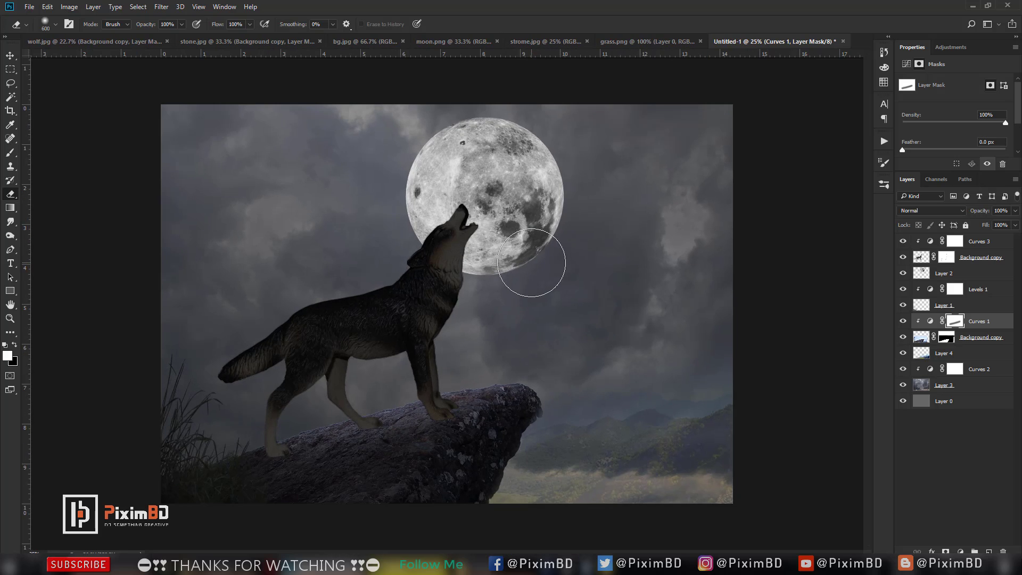
left_click(979, 339)
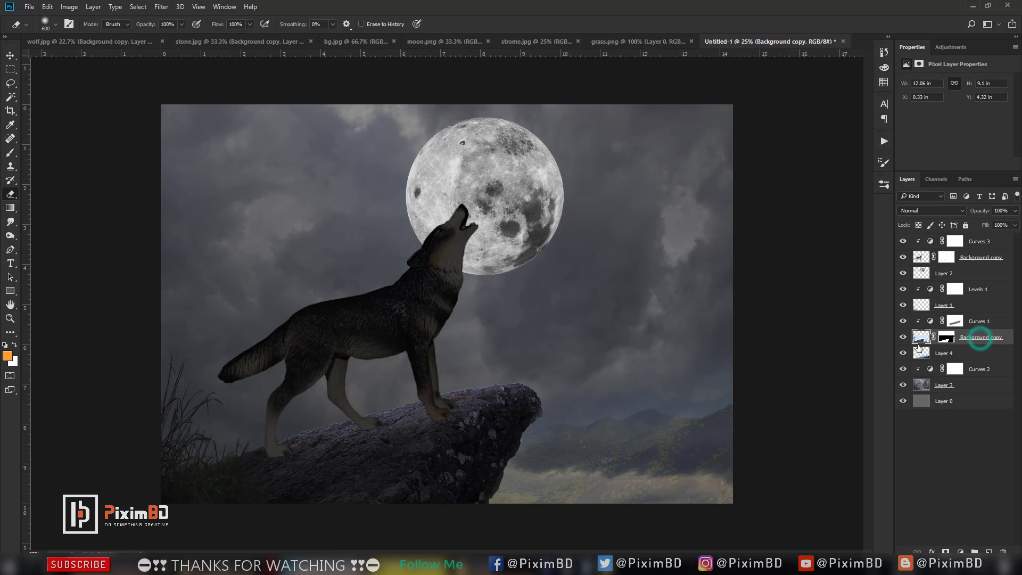
left_click(981, 258)
scroll(448, 306, "up", 1)
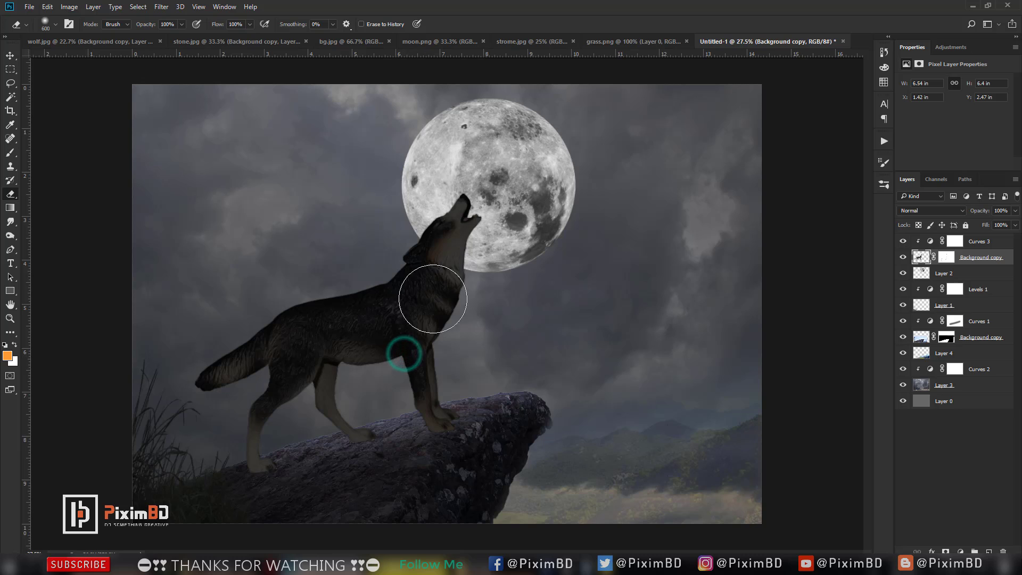
scroll(447, 304, "up", 1)
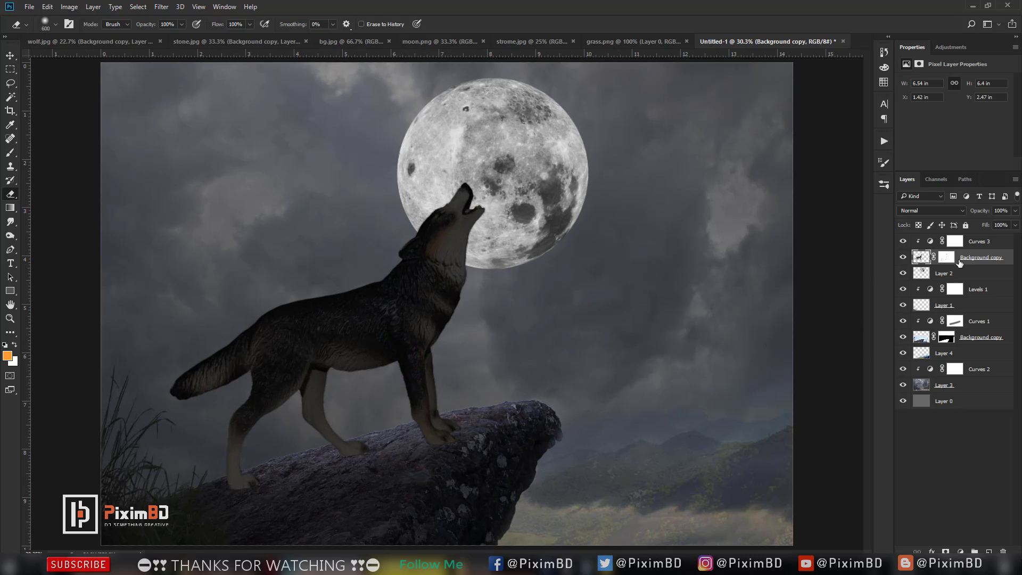
key("ctrl+j")
left_click_drag(982, 277, 966, 237)
- Turn the top wolf copy solid black with a Threshold image adjustment
left_click(77, 8)
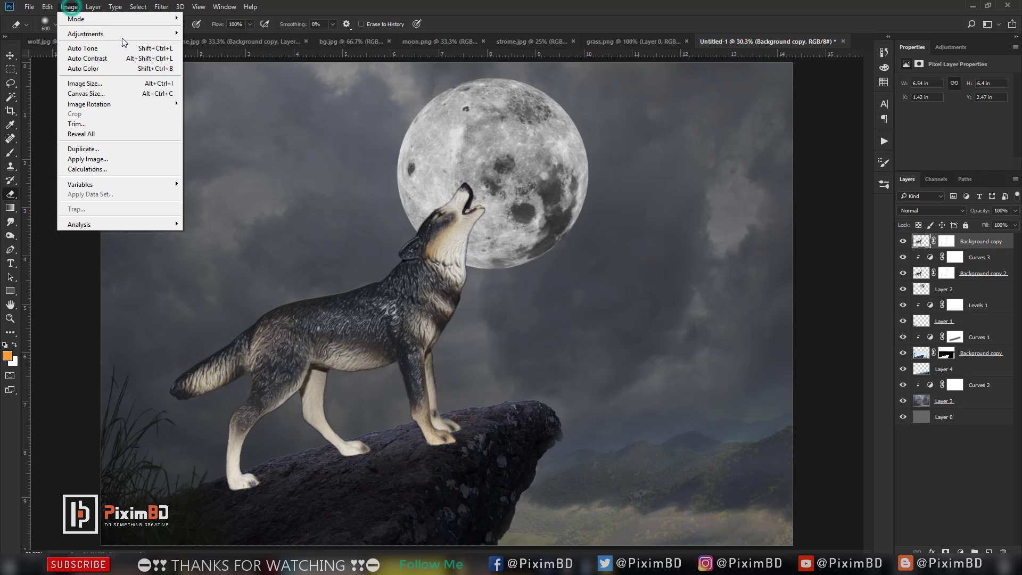
mouse_move(107, 33)
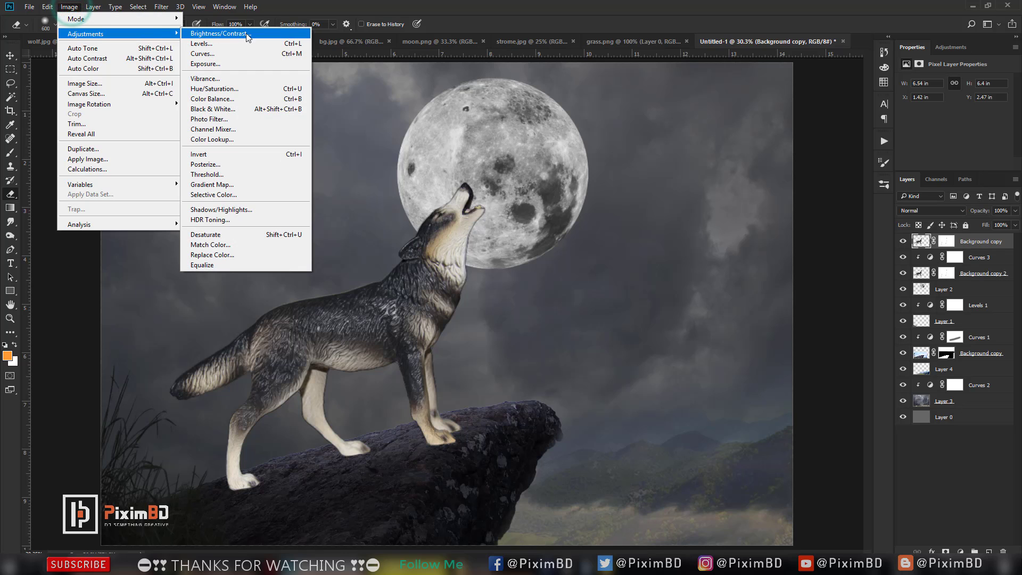
left_click(232, 174)
left_click_drag(741, 220, 813, 213)
key("Return")
key("e")
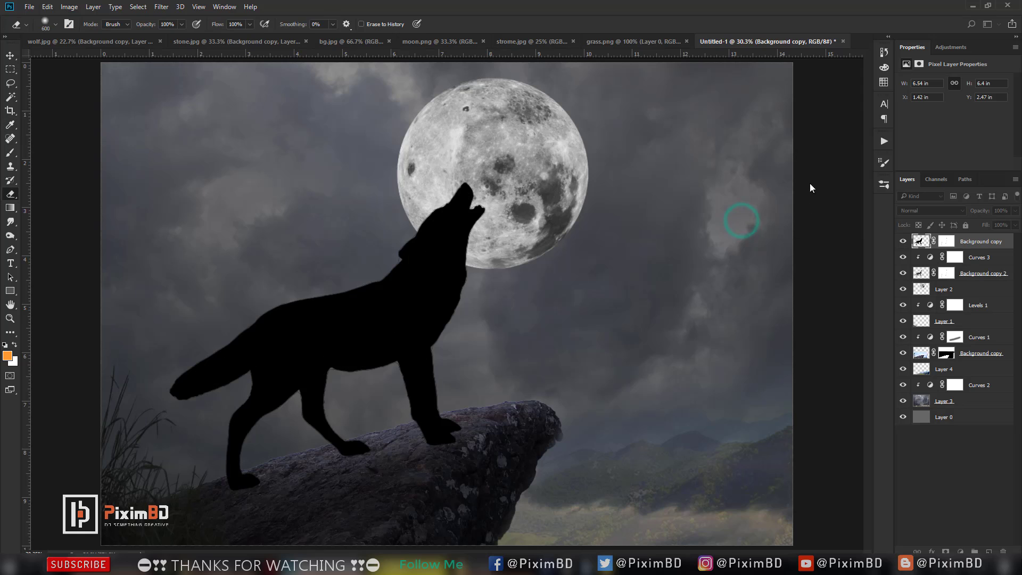
- Flip the black wolf copy vertically and move it down below the wolf as a cast shadow
key("ctrl+t")
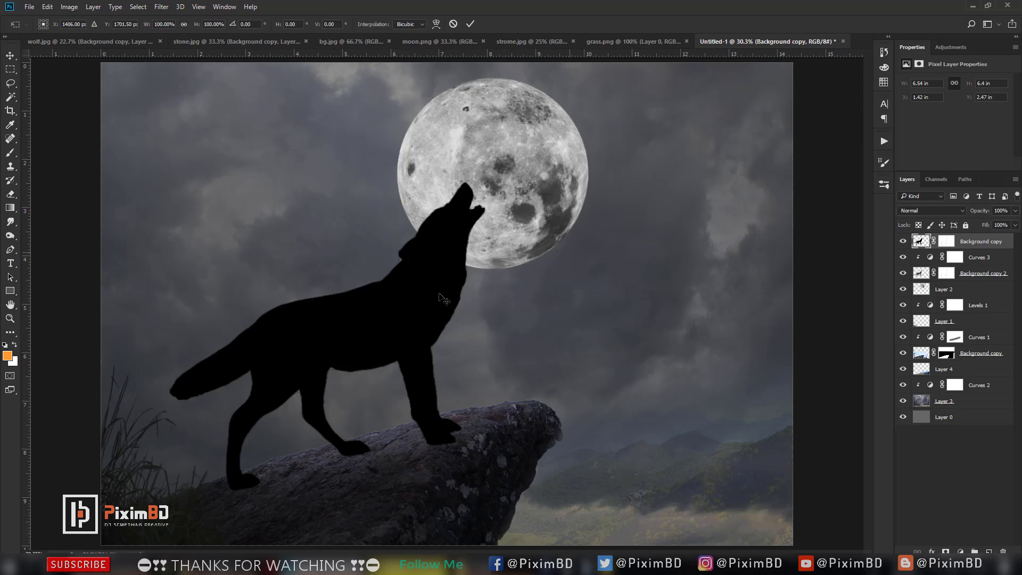
right_click(407, 299)
left_click(442, 473)
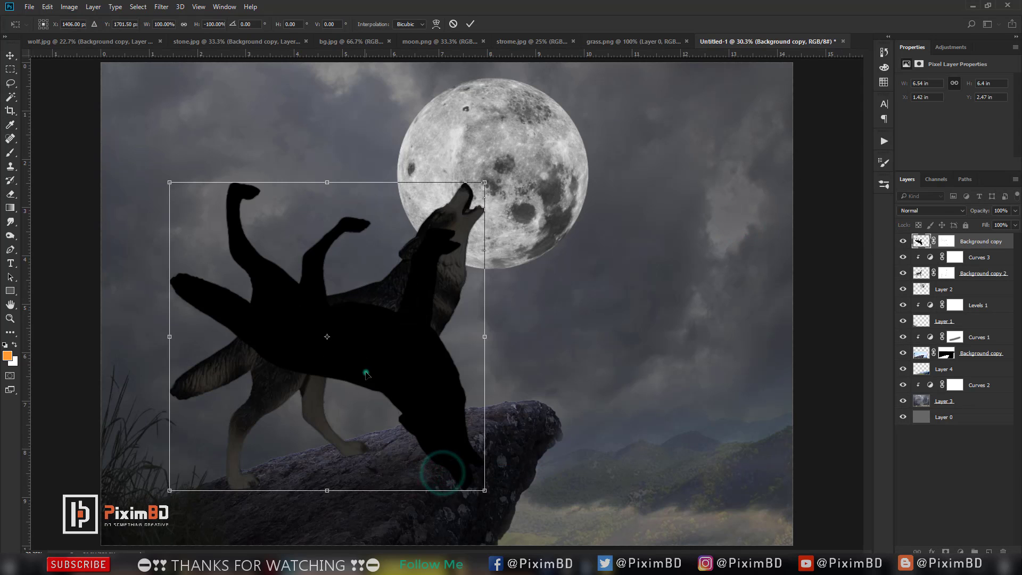
left_click_drag(365, 372, 386, 520)
- Rotate the flipped wolf shadow to the rock's slope, position it under the paws, and stretch it lengthwise
left_click_drag(523, 437, 466, 348)
left_click_drag(312, 478, 360, 574)
left_click_drag(691, 406, 677, 471)
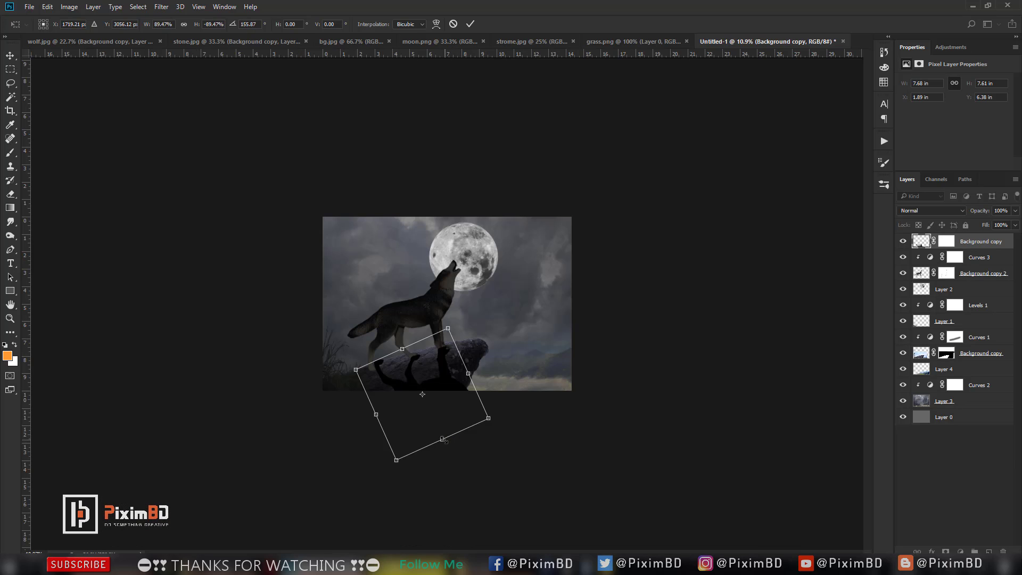
left_click_drag(444, 440, 474, 485)
left_click_drag(569, 320, 565, 314)
- Try the wolf shadow mirrored horizontally and return it to its previous orientation
right_click(441, 364)
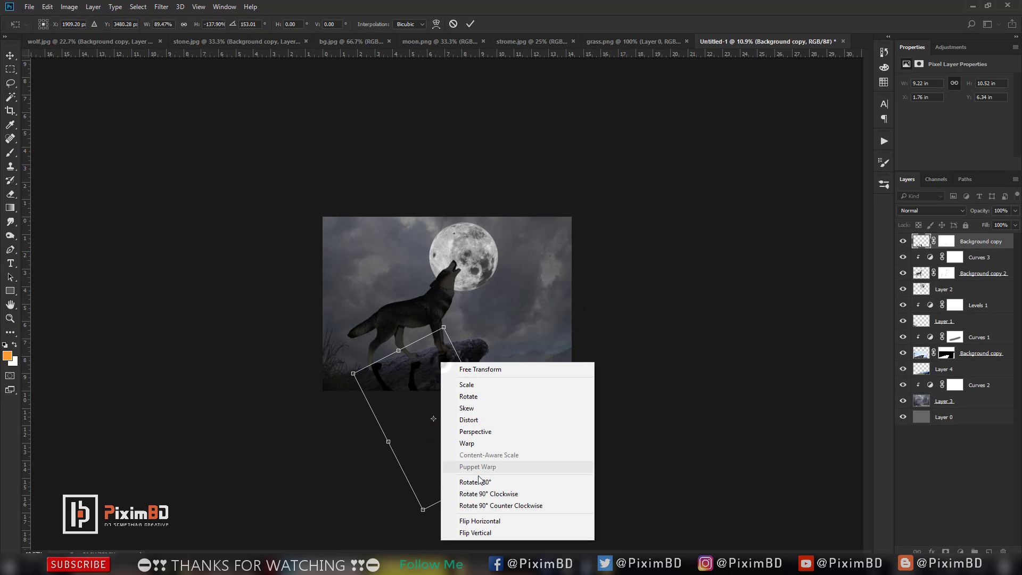
left_click(478, 516)
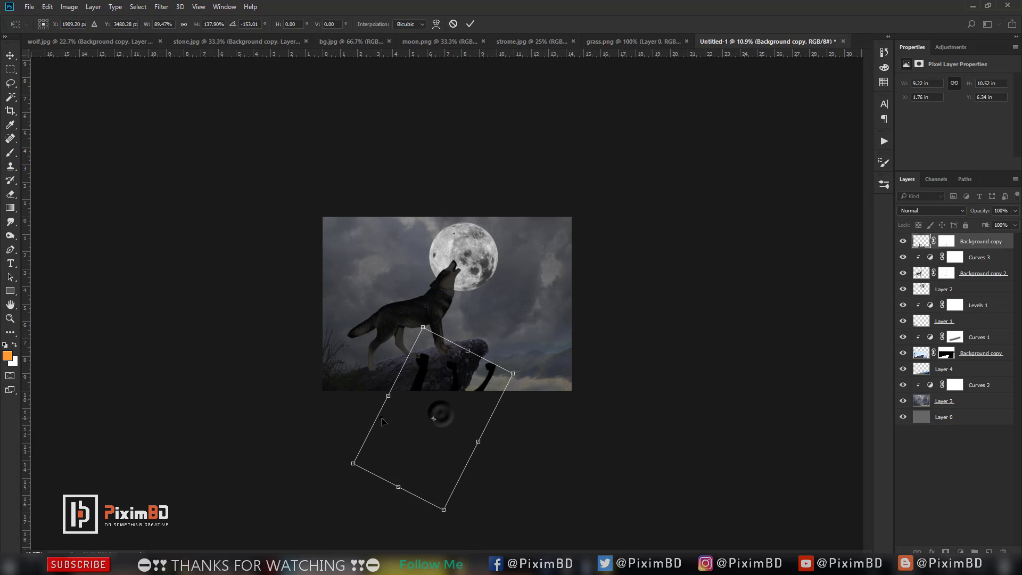
right_click(446, 442)
left_click(492, 534)
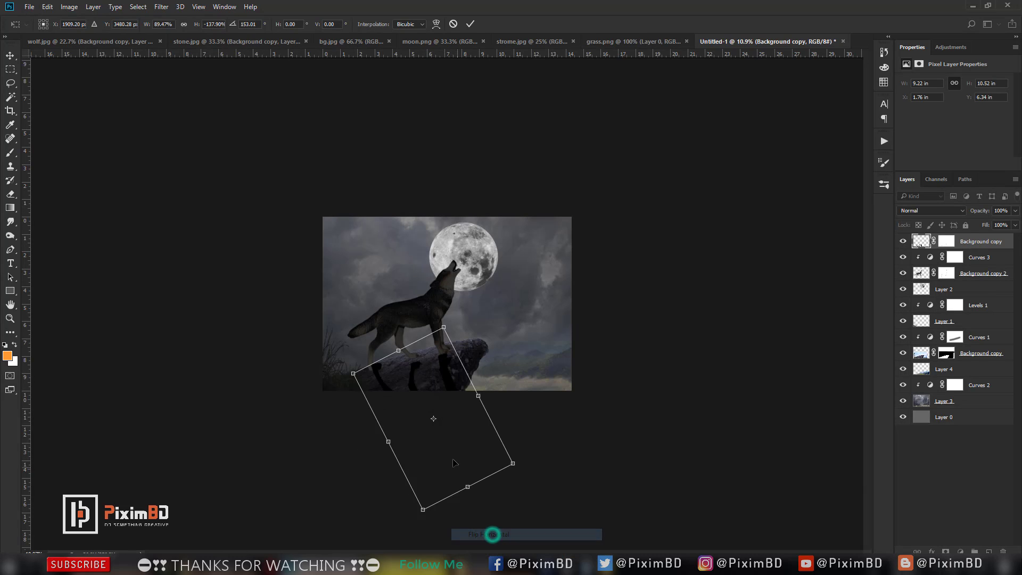
- Narrow the wolf shadow, rotate it nearly upright, and reposition it under the wolf
left_click_drag(451, 442, 446, 440)
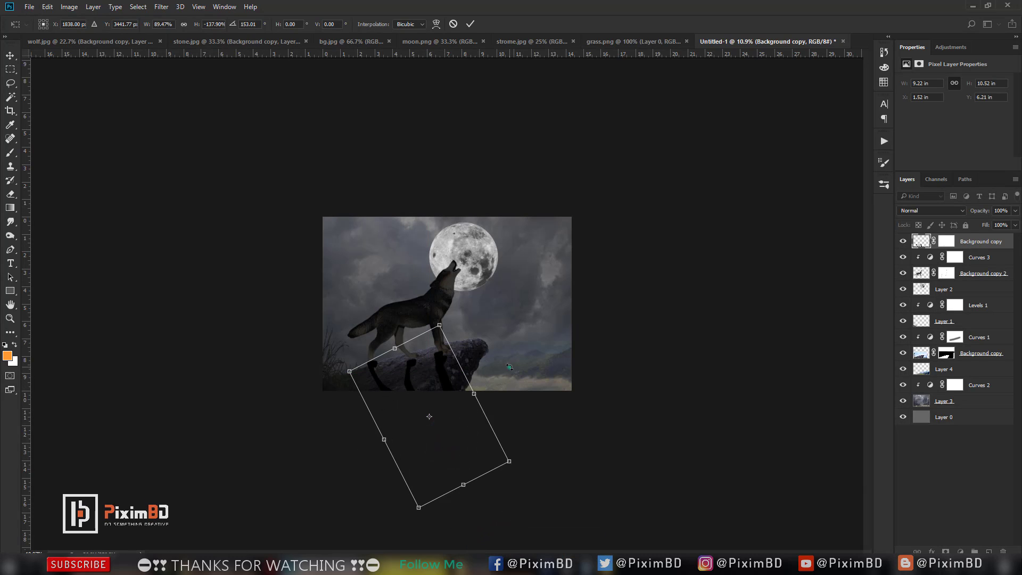
left_click_drag(504, 371, 494, 397)
left_click_drag(367, 455, 388, 437)
left_click_drag(581, 365, 535, 410)
left_click_drag(411, 421, 400, 410)
- Warp the wolf shadow so its paws meet the real wolf's paws on the rock, and apply the transform
key("ctrl+plus")
key("ctrl+plus")
key("ctrl+plus")
key("ctrl+plus")
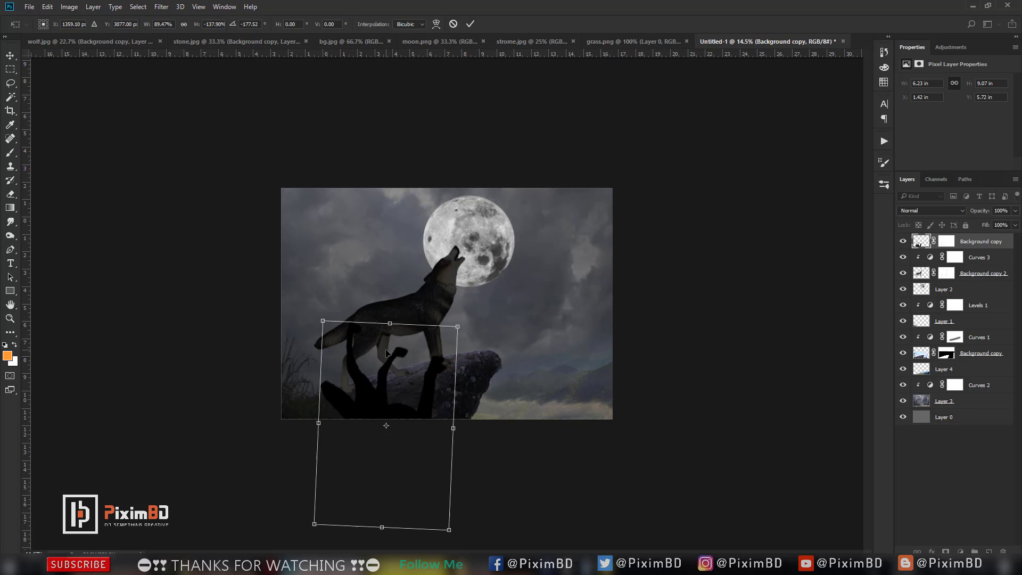
left_click(438, 24)
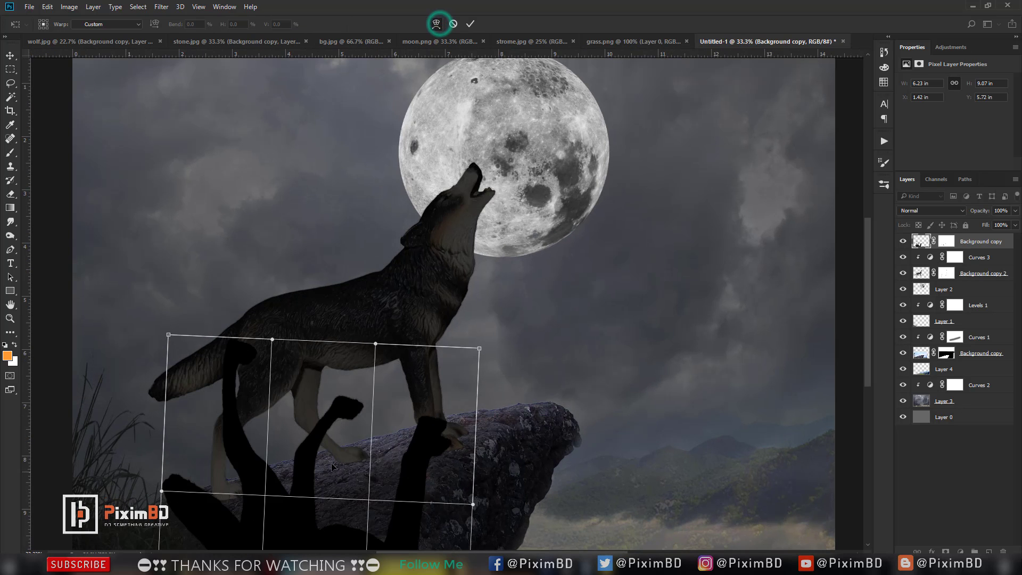
left_click_drag(323, 424, 320, 467)
left_click_drag(229, 397, 221, 503)
left_click_drag(330, 526, 334, 470)
left_click_drag(211, 495, 206, 537)
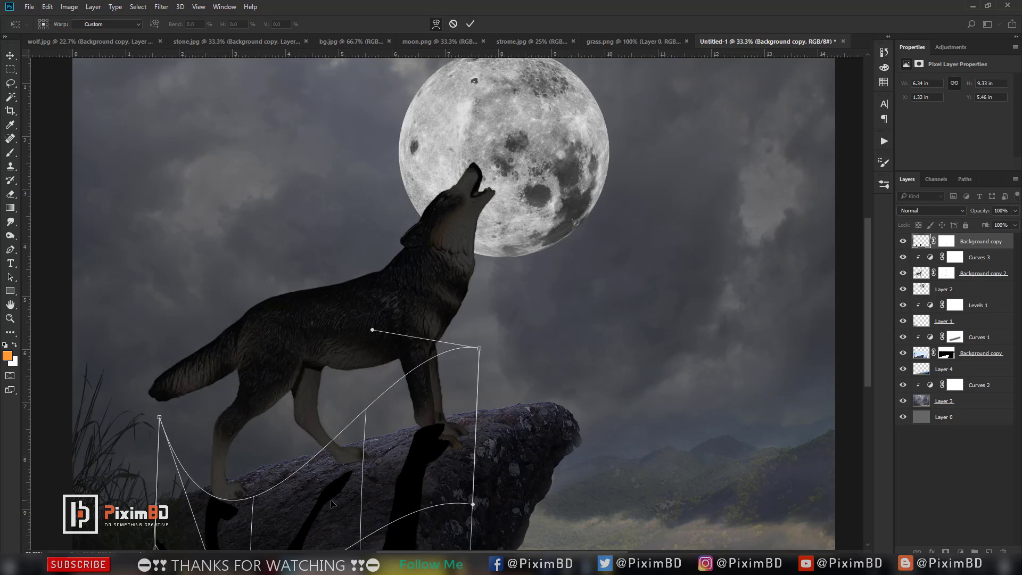
left_click_drag(332, 503, 348, 486)
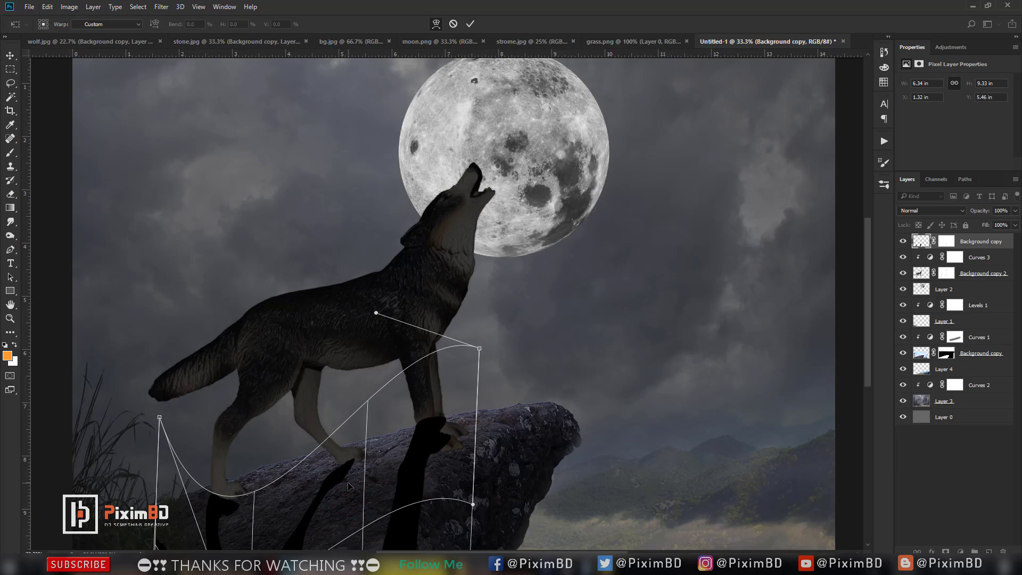
key("Return")
- Soften the black wolf shadow with a Gaussian Blur of about 30.4 pixels radius
key("e")
scroll(499, 394, "down", 3)
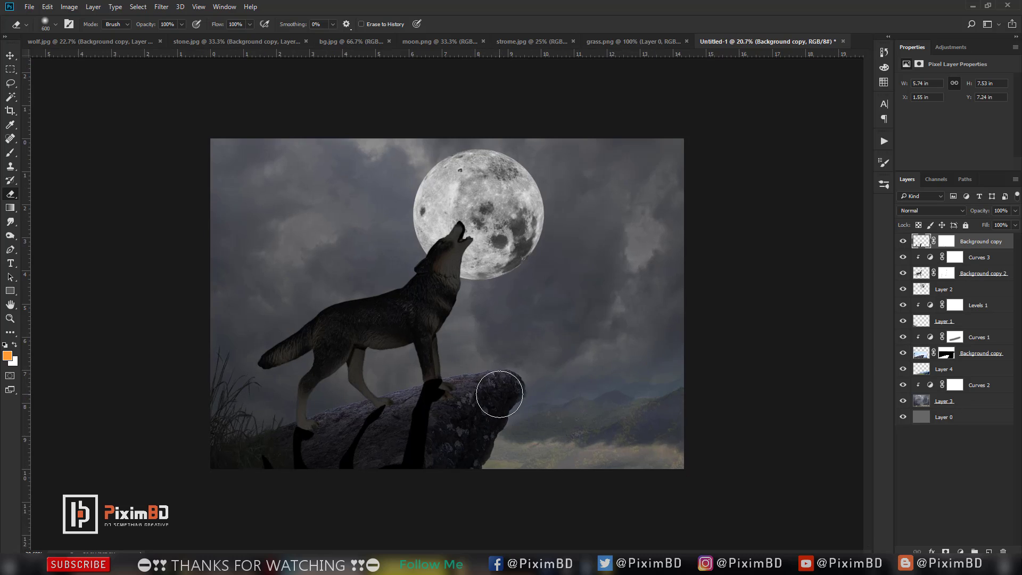
scroll(499, 394, "up", 1)
left_click(161, 7)
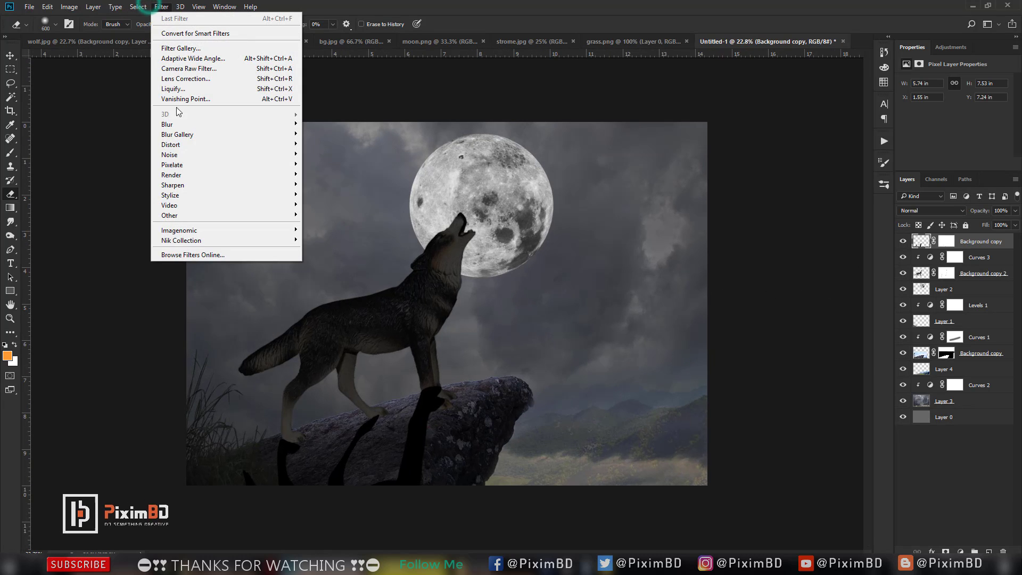
left_click(206, 126)
left_click(334, 159)
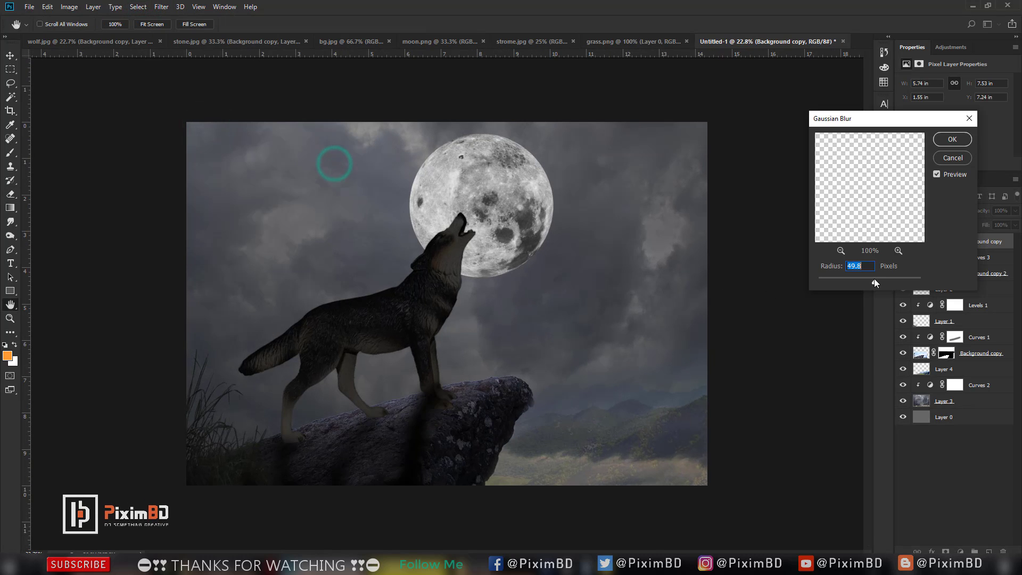
left_click(856, 281)
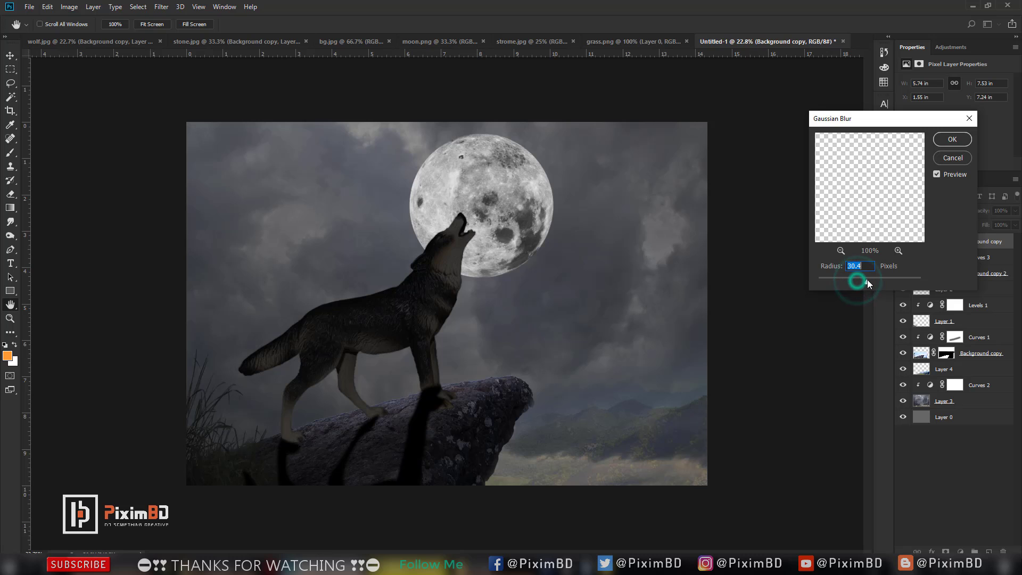
key("Return")
- Move the blurred shadow layer directly below the wolf layer and reduce its opacity to 74%
left_click_drag(982, 241, 983, 280)
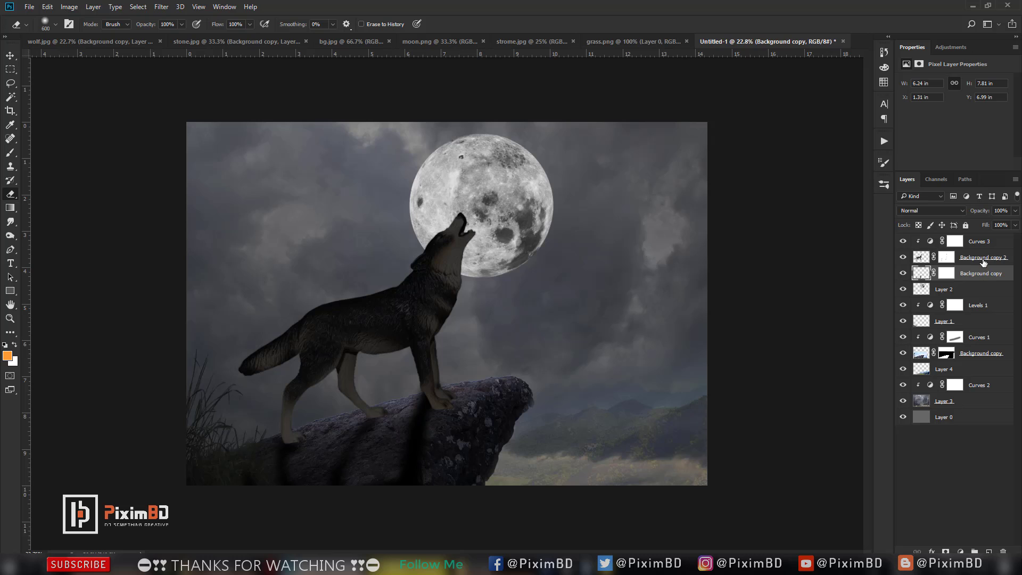
left_click_drag(982, 211, 970, 212)
- Stretch the shadow layer slightly to a width of about 6.49 in, keeping its left edge in place
key("ctrl+t")
left_click_drag(461, 518, 470, 519)
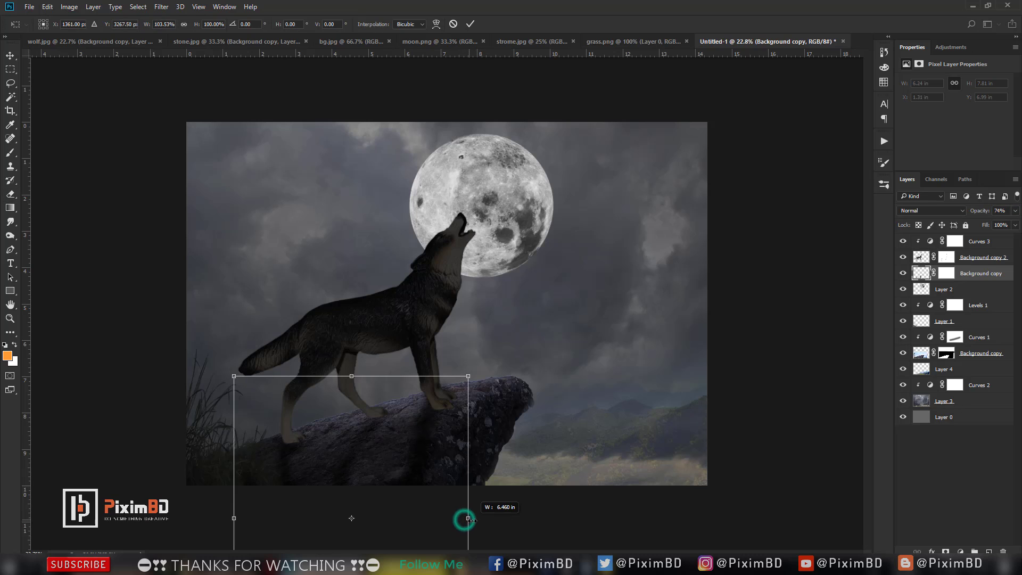
key("Return")
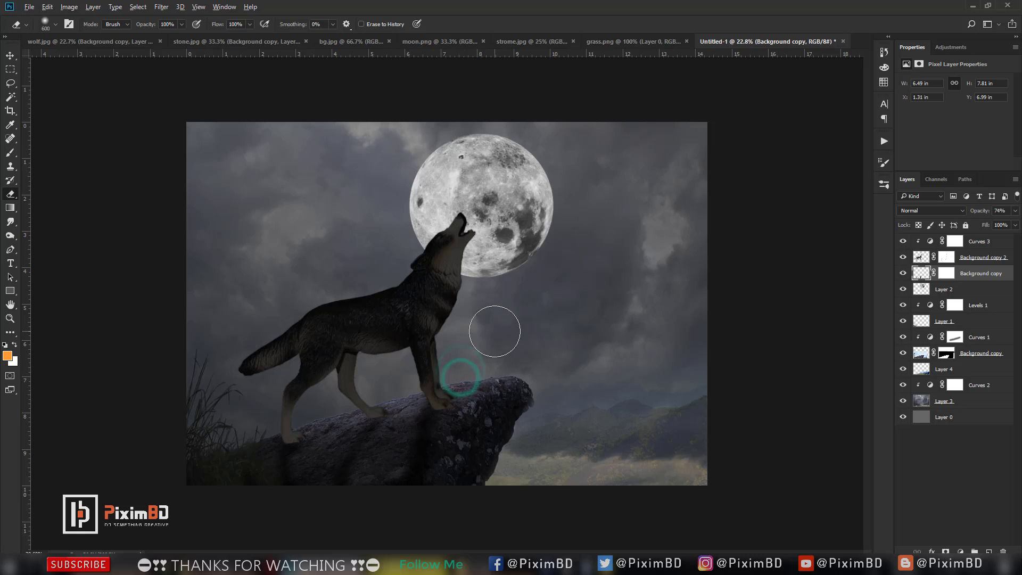
- Lower the wolf shadow layer's opacity to 56% and deselect all layers
scroll(495, 324, "down", 3)
scroll(495, 324, "up", 3)
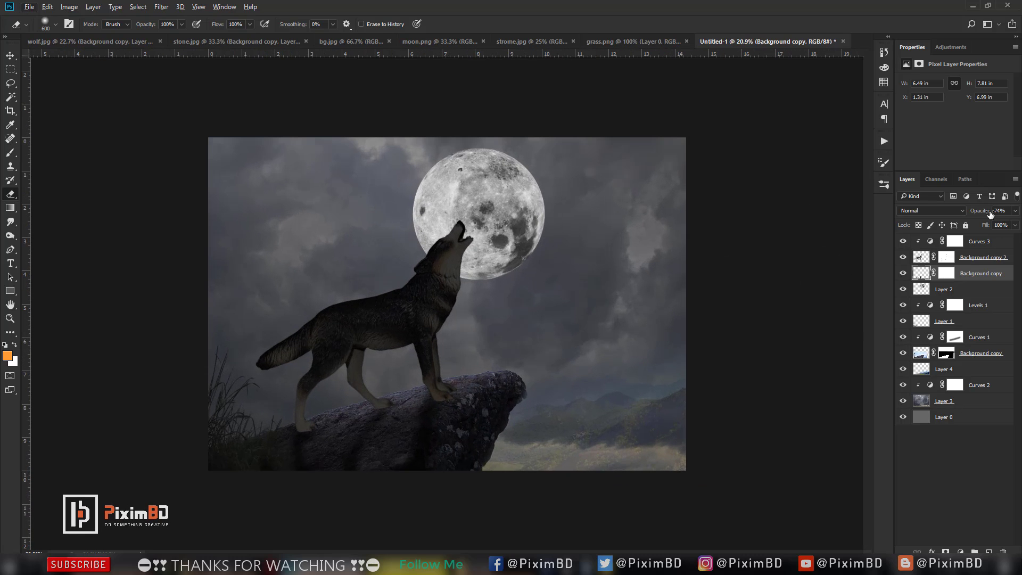
left_click_drag(983, 212, 972, 211)
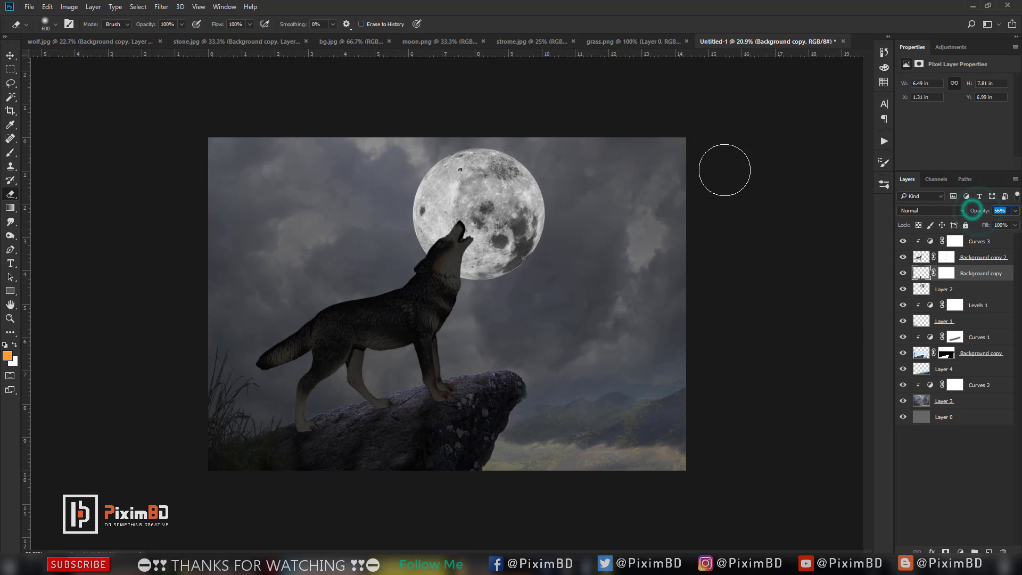
left_click(966, 468)
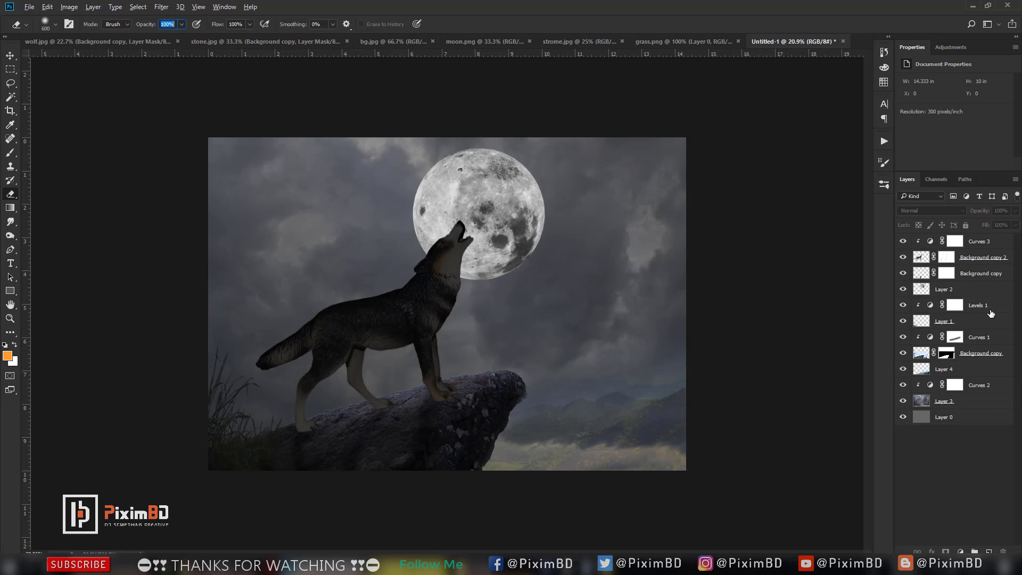
- Compare the image with the Levels 1 adjustment hidden and shown
left_click(978, 306)
left_click(902, 305)
left_click(903, 305)
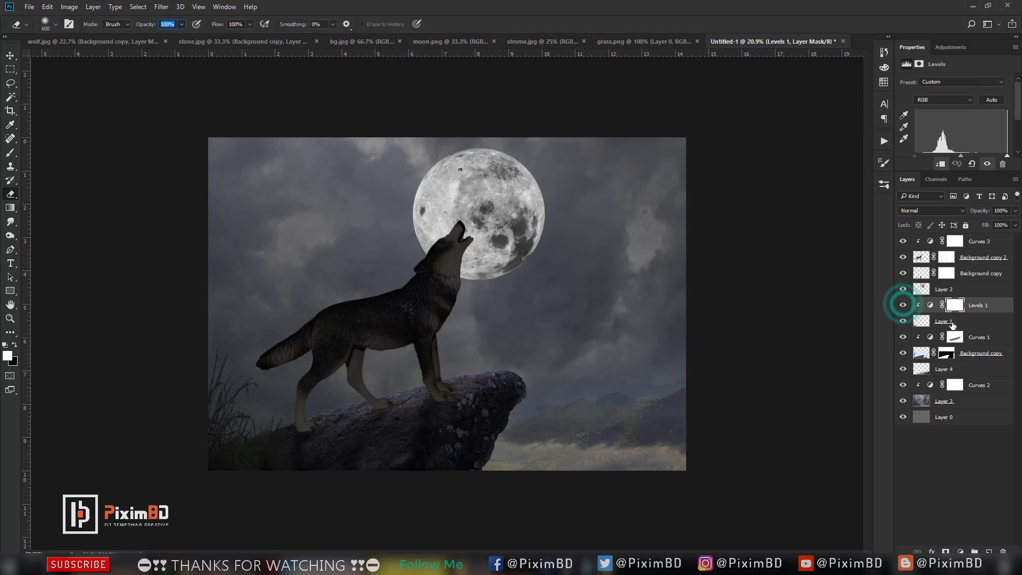
- Add a Levels adjustment above Curves 3 with the white output level at 227, clipped to the wolf
left_click(979, 241)
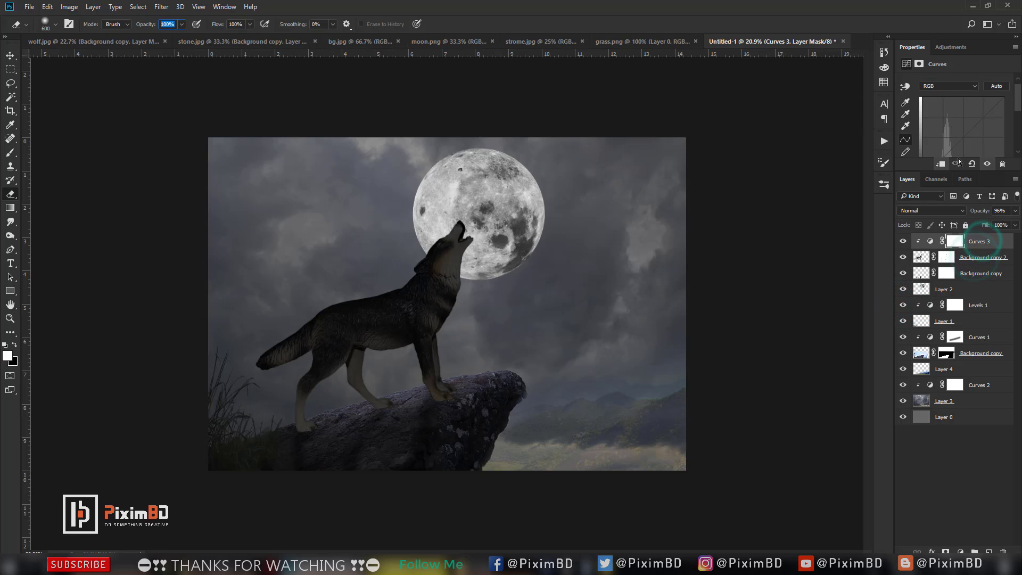
left_click(960, 551)
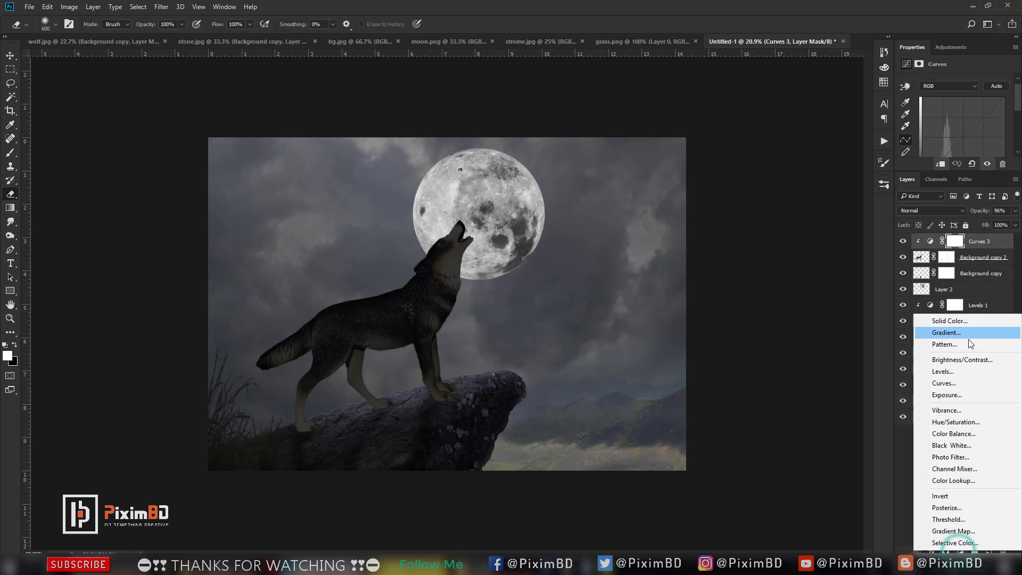
left_click(953, 369)
scroll(918, 149, "down", 3)
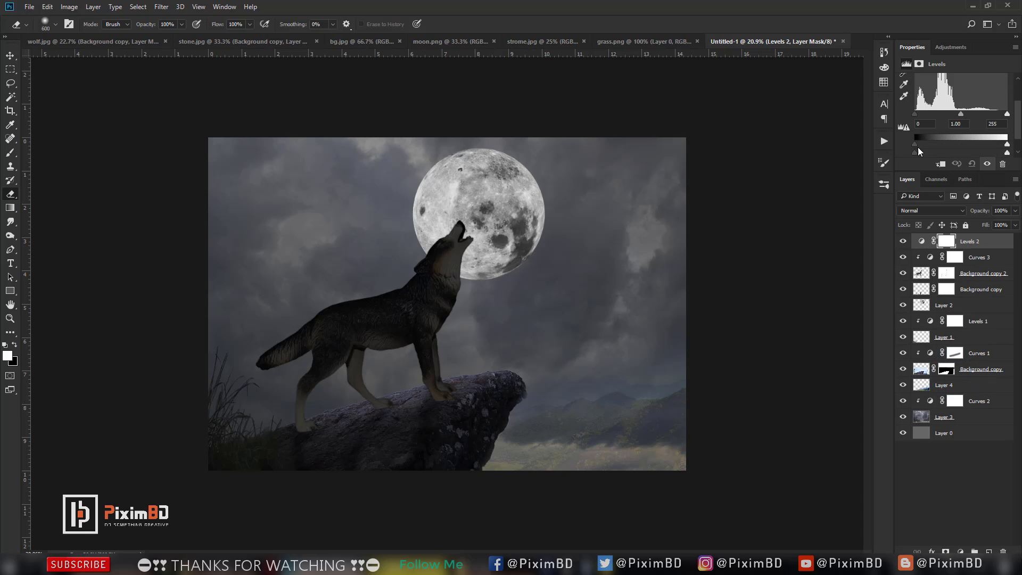
mouse_move(916, 126)
left_mouse_down()
mouse_move(924, 126)
mouse_move(915, 127)
left_mouse_up()
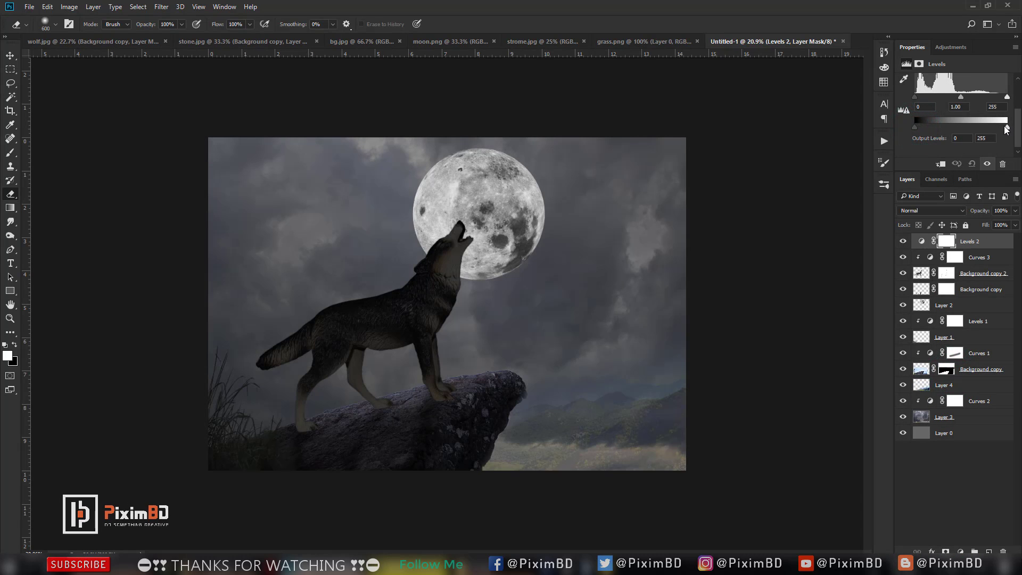
left_click_drag(1006, 127, 996, 127)
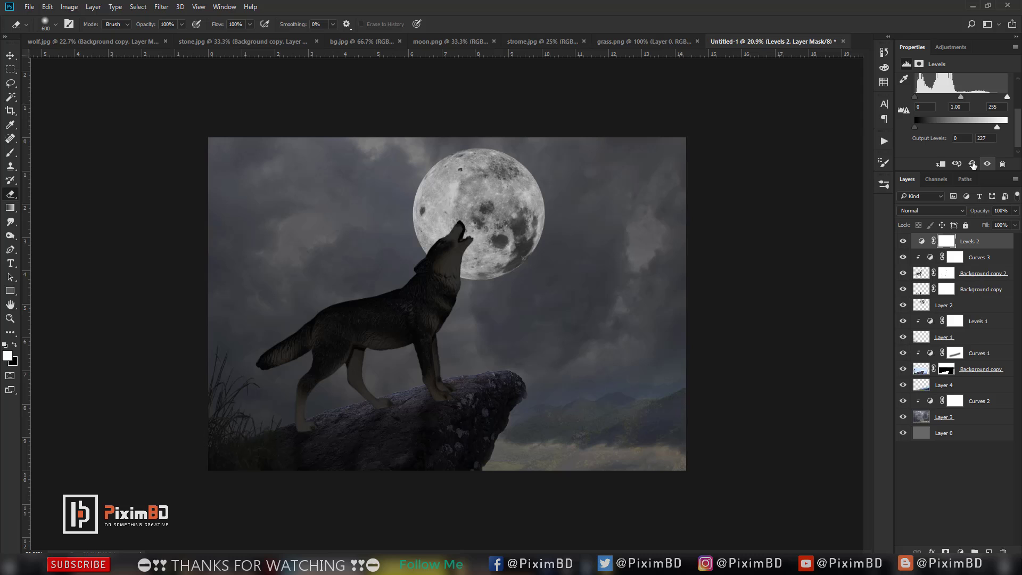
left_click(943, 164)
left_click(931, 487)
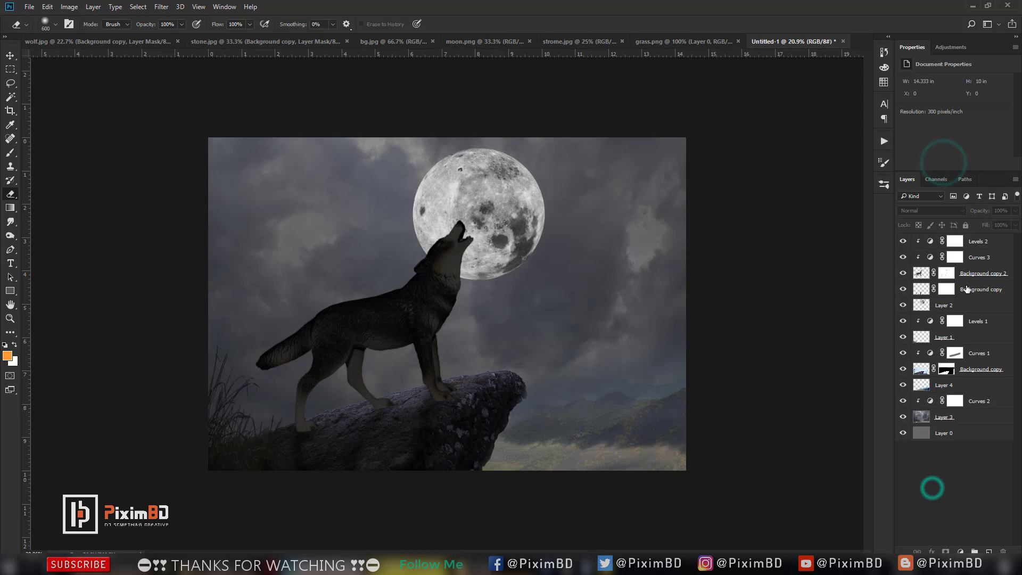
- Add a bright blue Solid Color fill layer above the Levels 2 adjustment
left_click(981, 243)
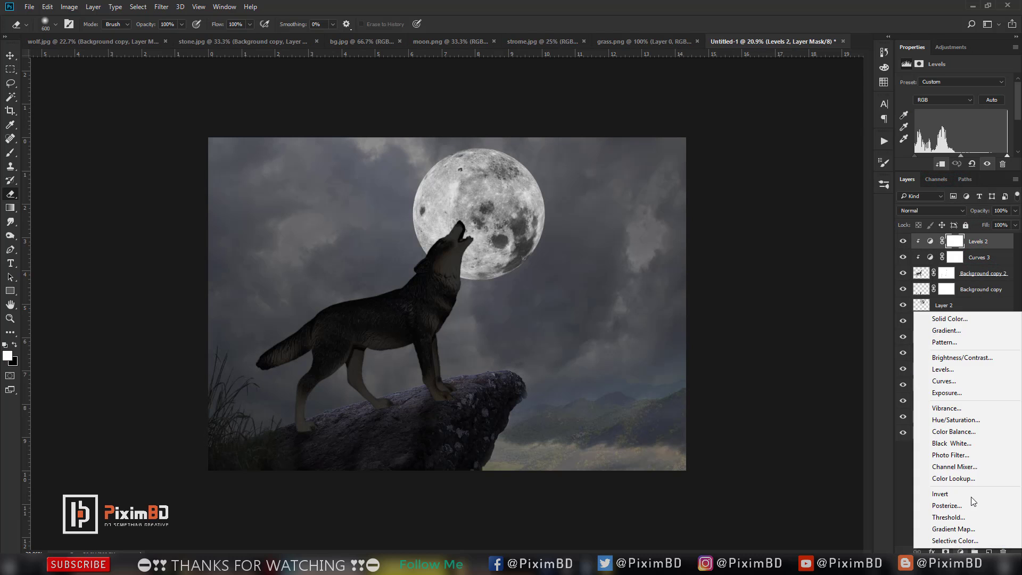
left_click(960, 552)
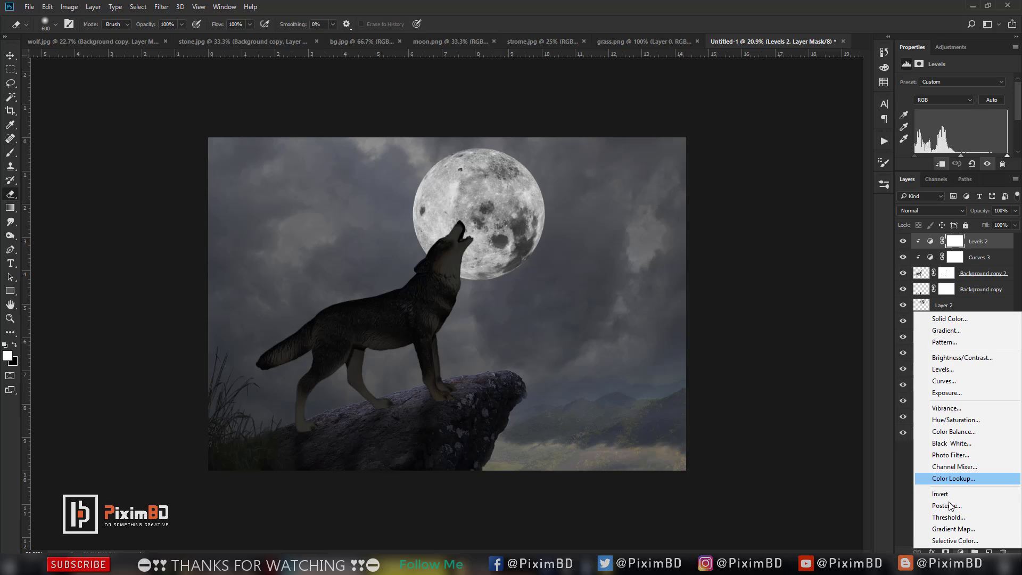
left_click(969, 319)
left_click(810, 222)
left_click(842, 196)
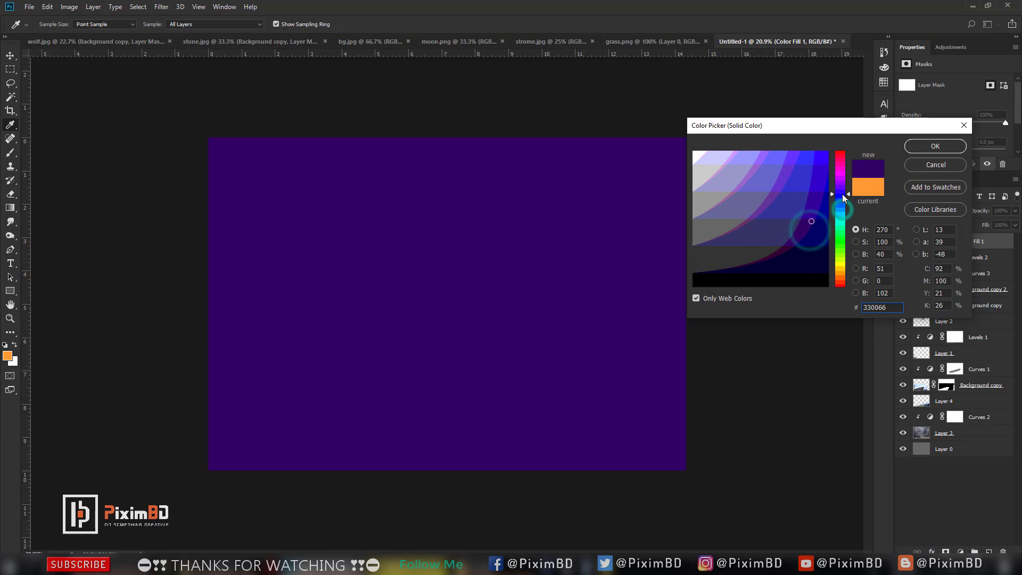
left_click(841, 211)
left_click(823, 178)
key("Return")
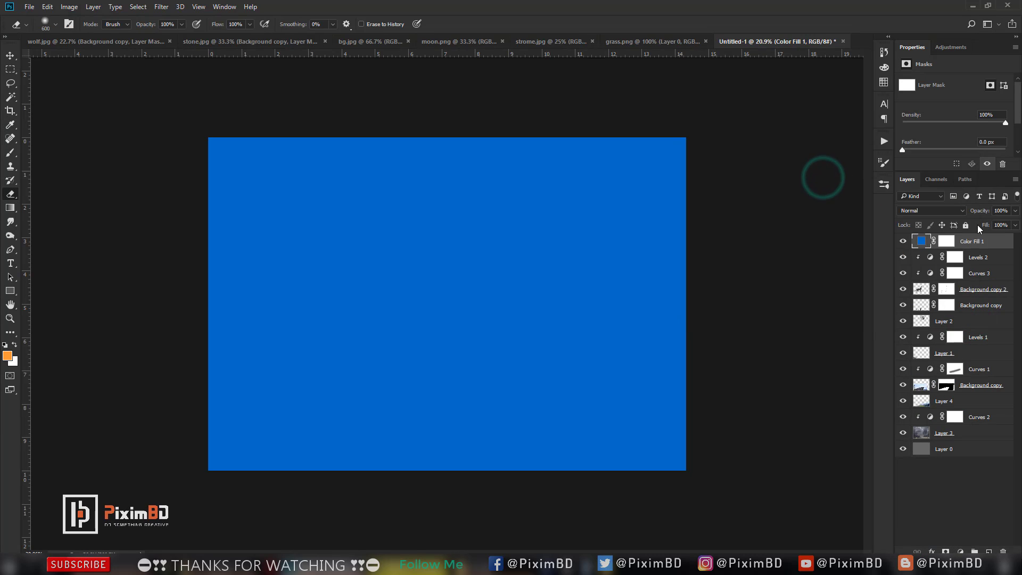
- Set the blue color fill layer to Soft Light blending at 57% opacity
left_click(936, 211)
left_click(916, 322)
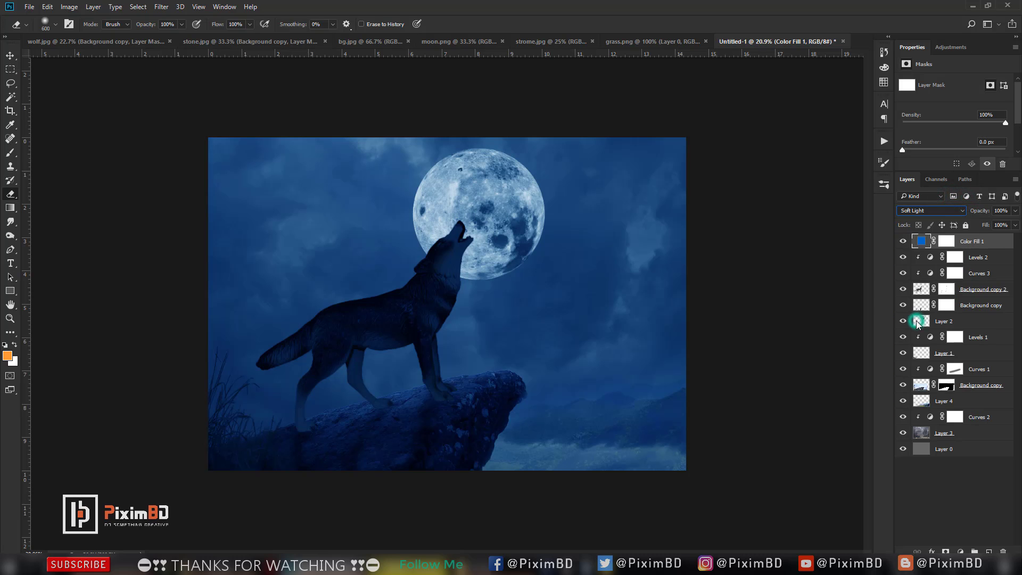
left_click_drag(981, 211, 969, 215)
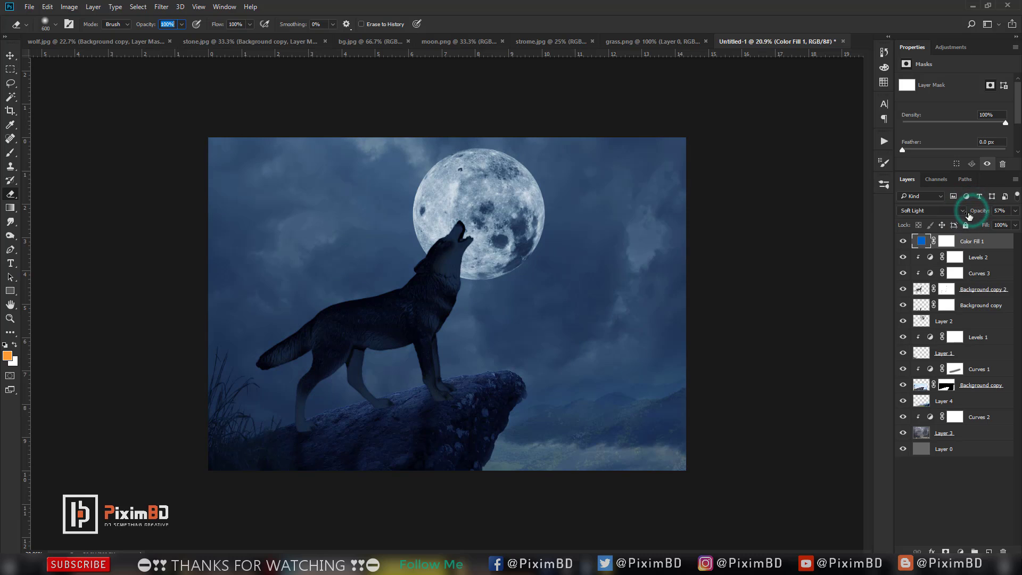
scroll(157, 207, "up", 1)
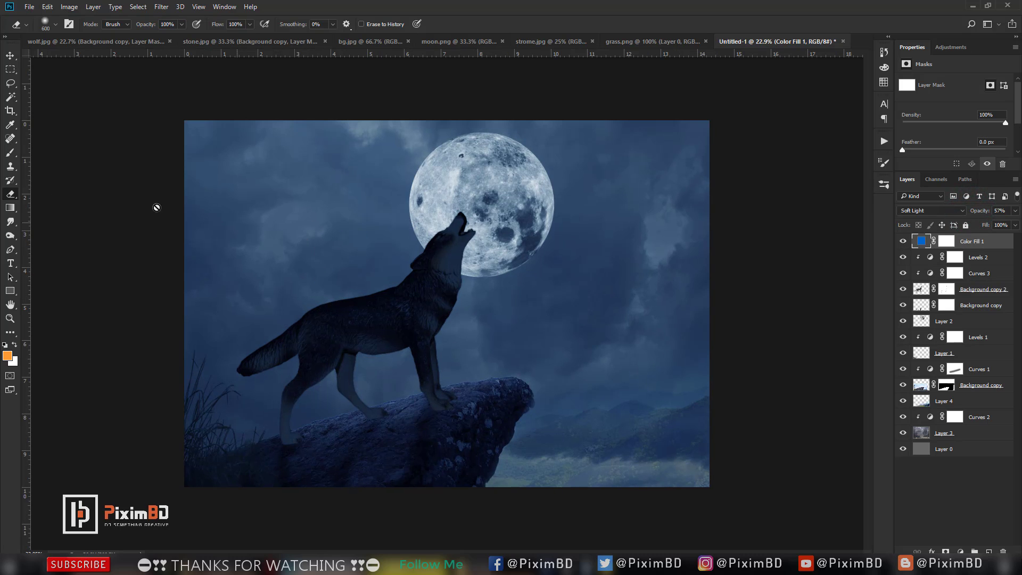
- Add a new empty layer above the blue color fill layer and enlarge the eraser tip to 2200 px
scroll(554, 299, "down", 1)
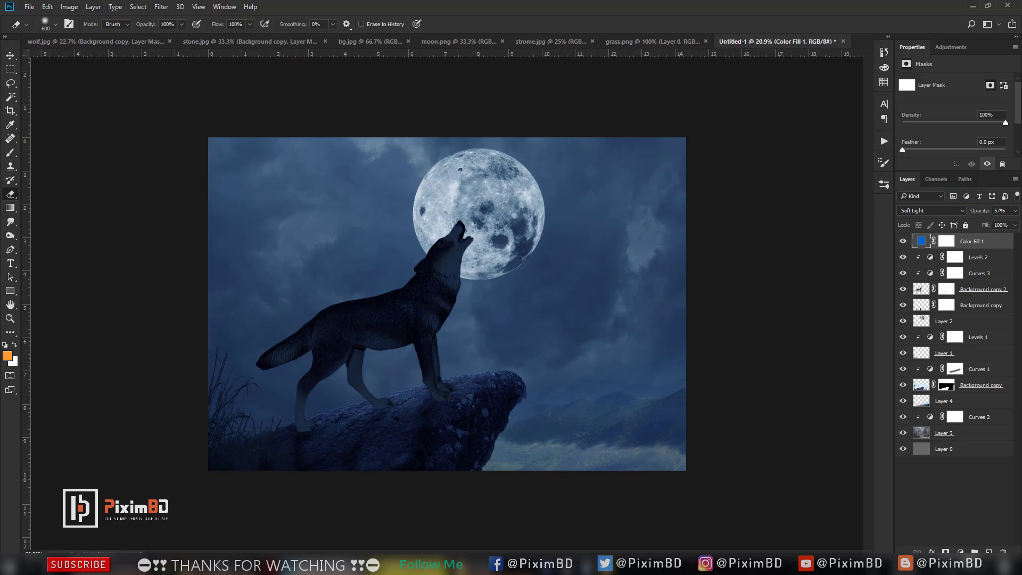
left_click(989, 551)
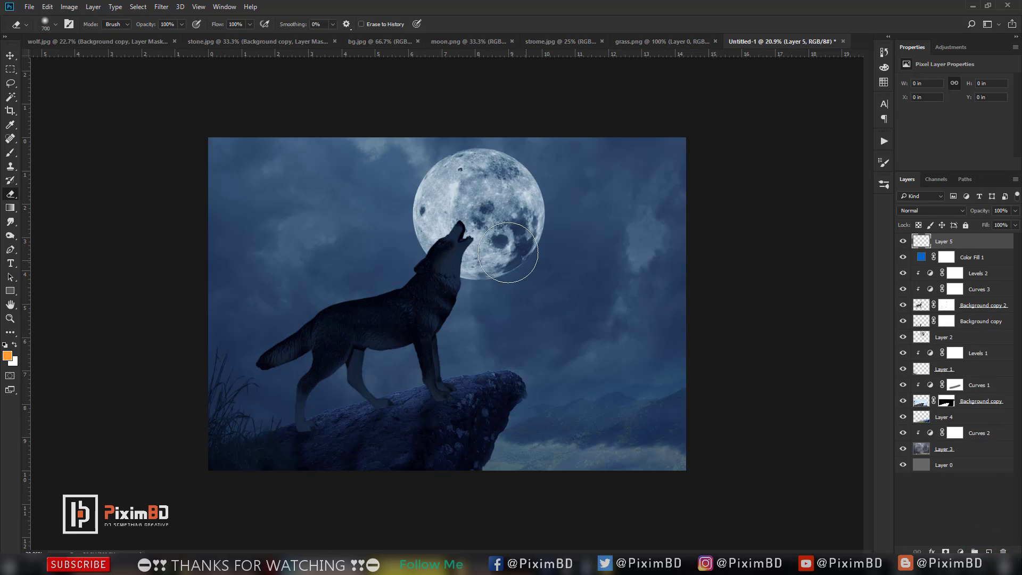
key("bracketright")
key("bracketright")
key("bracketright")
key("bracketright")
key("bracketright")
key("bracketright")
key("bracketright")
- Copy the hex color 0066cc from the blue color fill and use it as the foreground color, keeping Layer 5 active
left_click(921, 258)
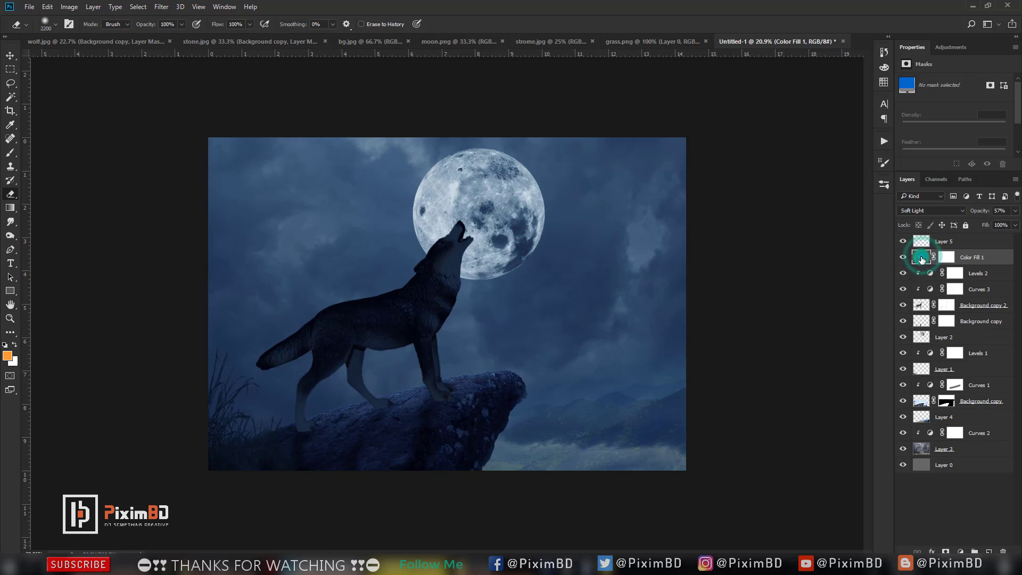
double_click(922, 258)
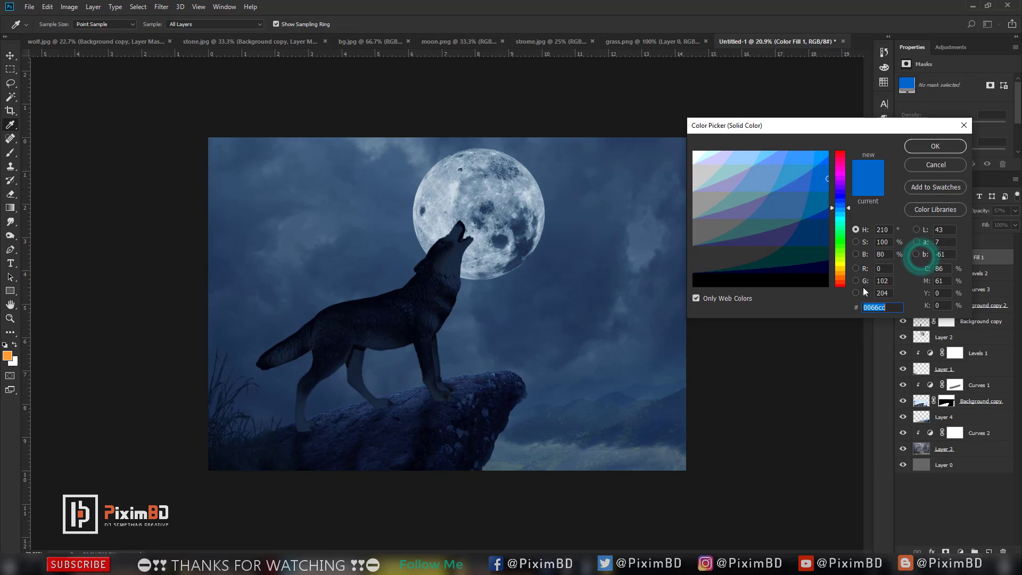
right_click(887, 307)
left_click(895, 336)
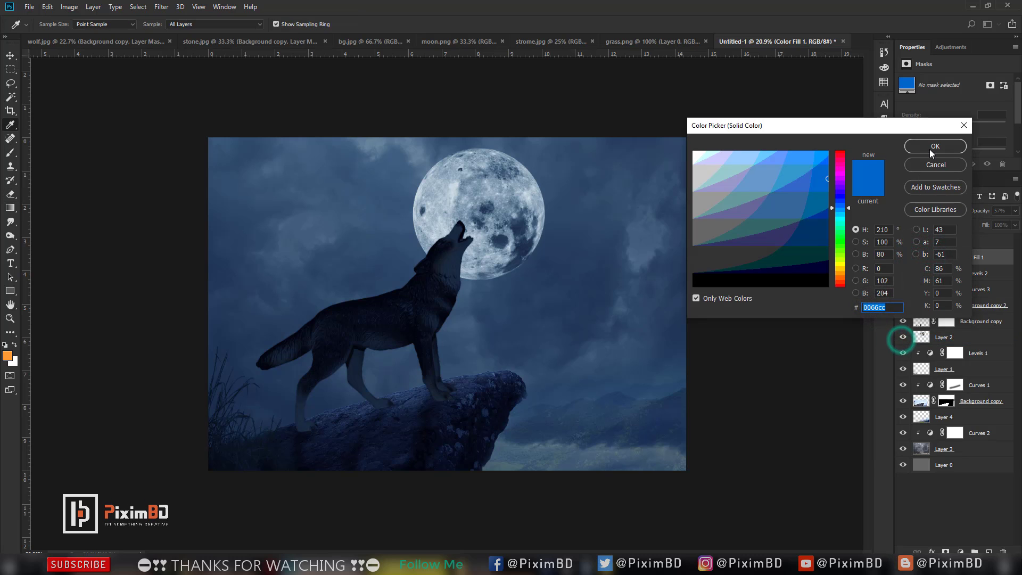
left_click(931, 147)
left_click(941, 239)
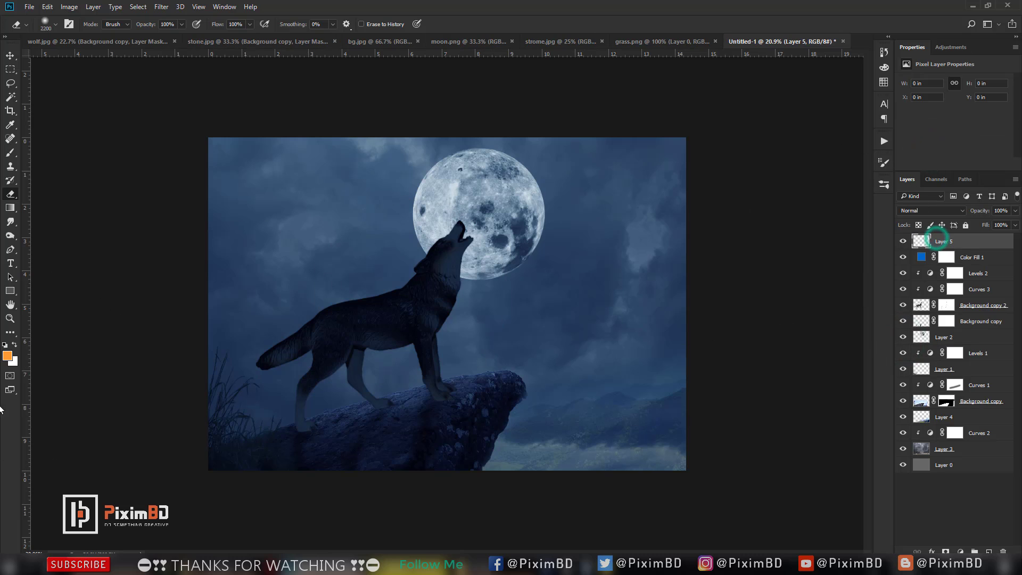
left_click(8, 354)
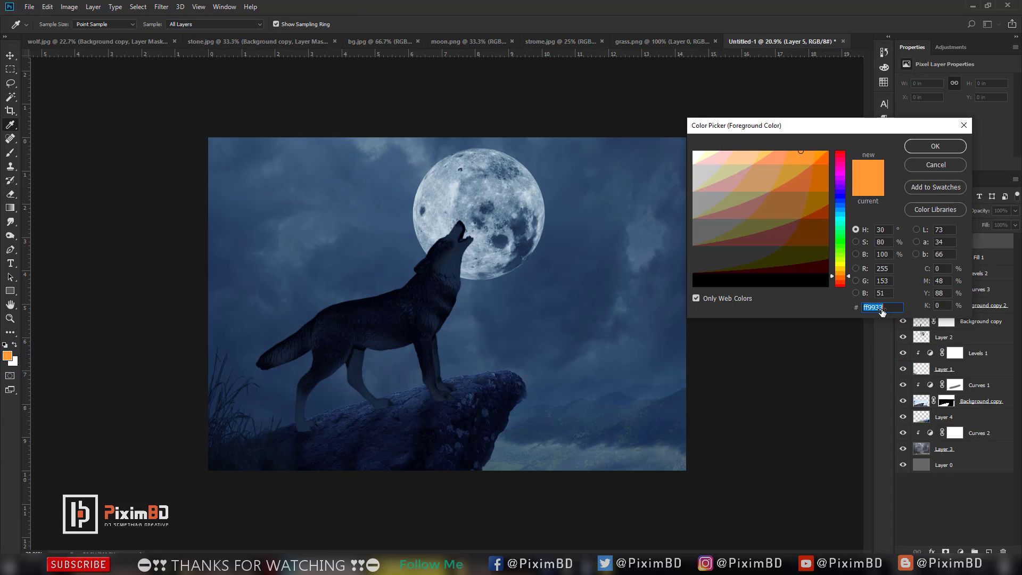
right_click(882, 312)
left_click(899, 354)
left_click(931, 141)
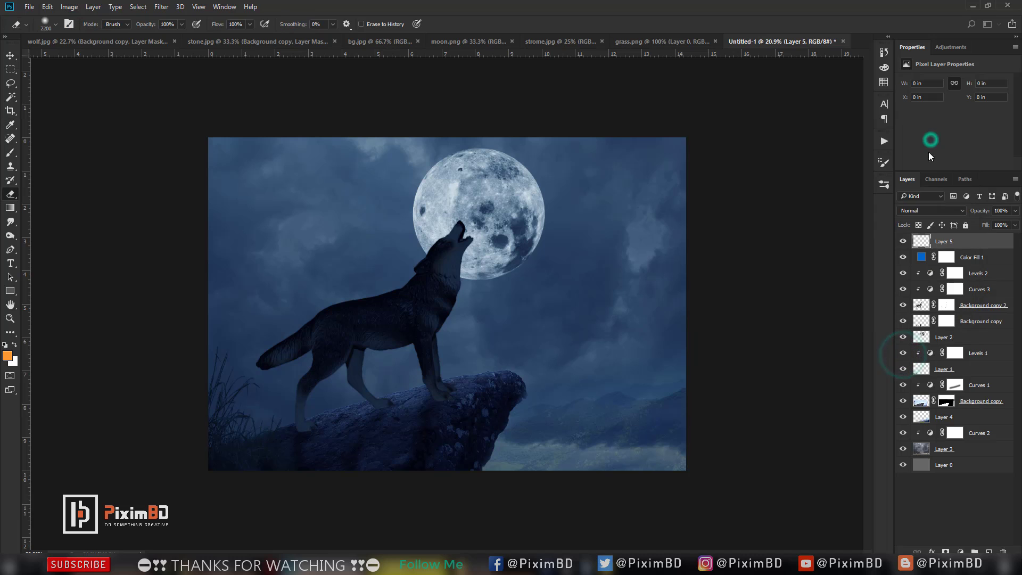
- Paint a soft blue glow over the moon with a 2100 px brush and move its layer directly above the moon layer
left_click(479, 219)
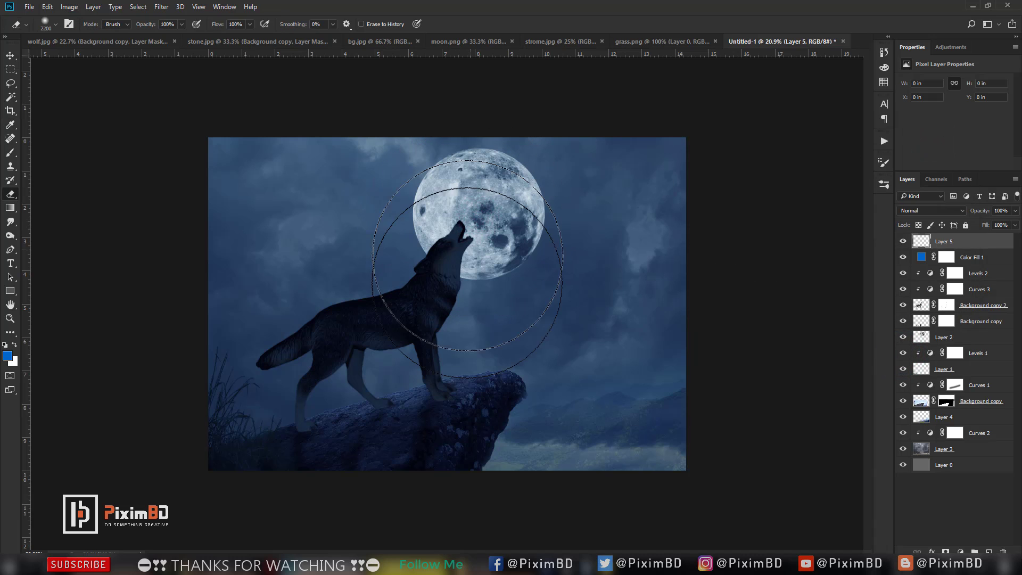
left_click(10, 154)
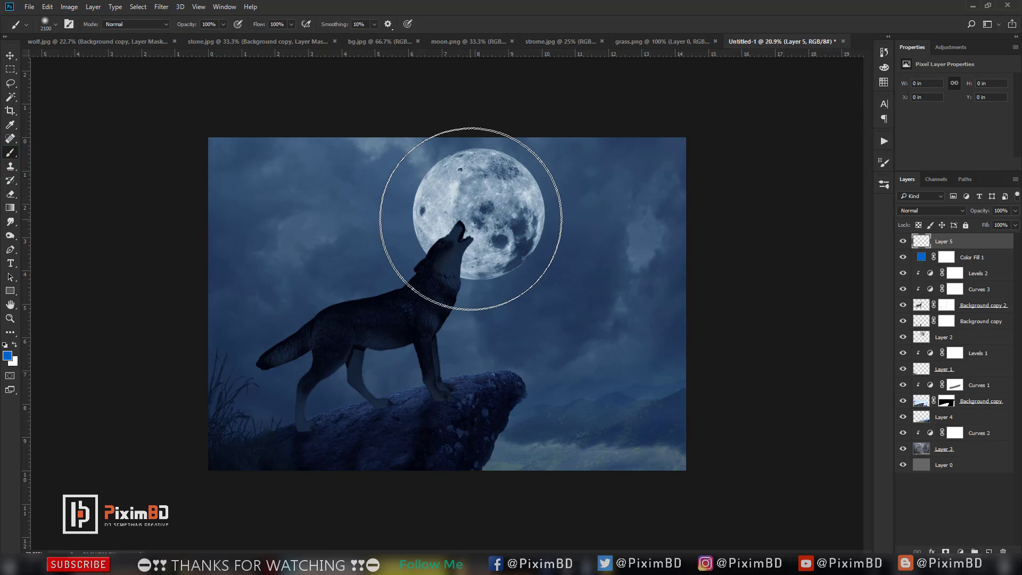
left_click(478, 215)
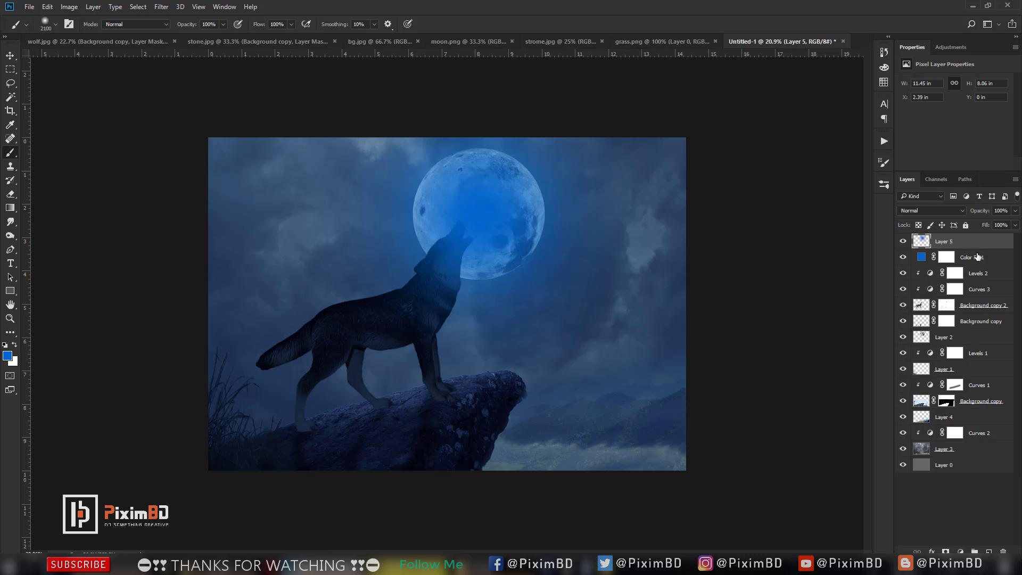
left_click_drag(989, 242, 993, 332)
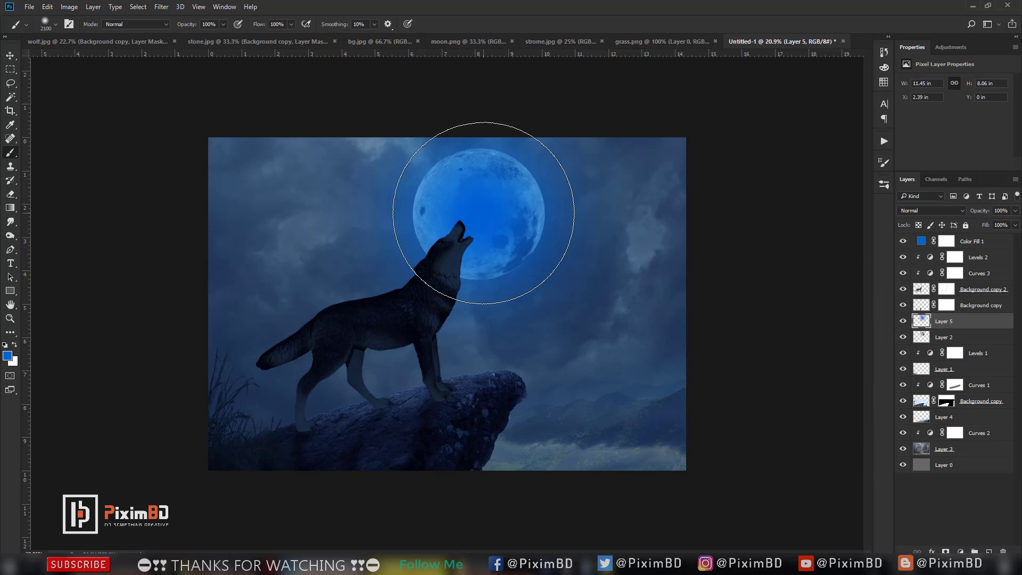
- Add a second blue dab over the moon with a 2400 px brush and lower the glow layer's opacity to 51%
key("bracketright")
key("bracketright")
key("bracketright")
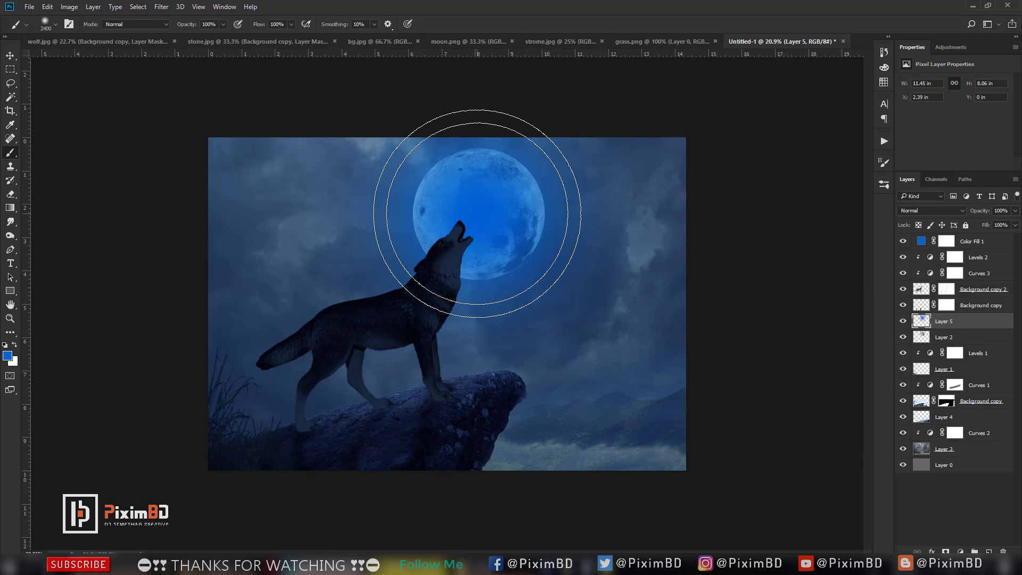
left_click(476, 213)
left_click(938, 207)
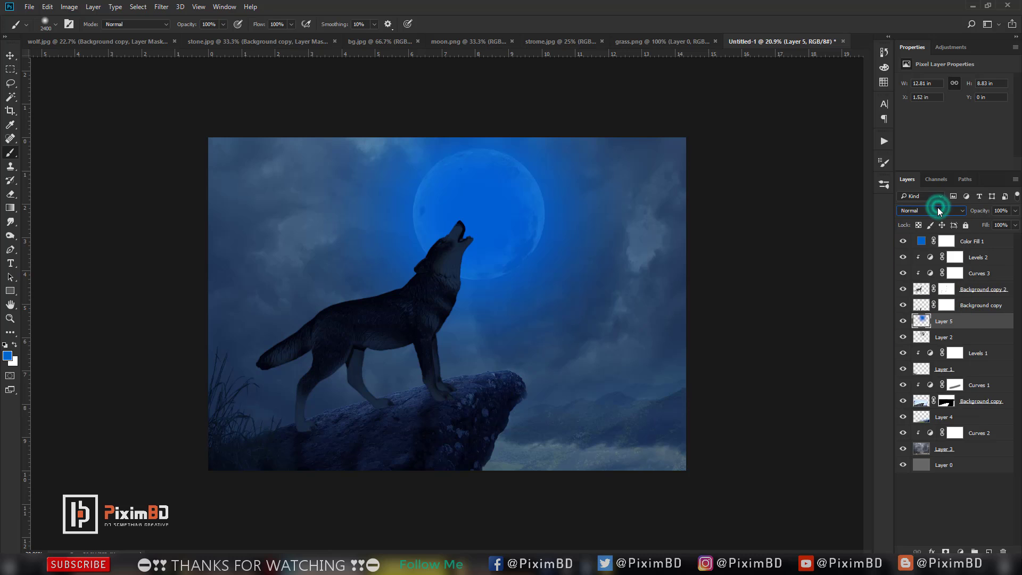
mouse_move(984, 212)
left_mouse_down()
mouse_move(972, 219)
mouse_move(981, 211)
left_mouse_up()
- Add an Inner Glow to the moon layer in the copied blue, with 26% choke and 33% jitter
right_click(973, 336)
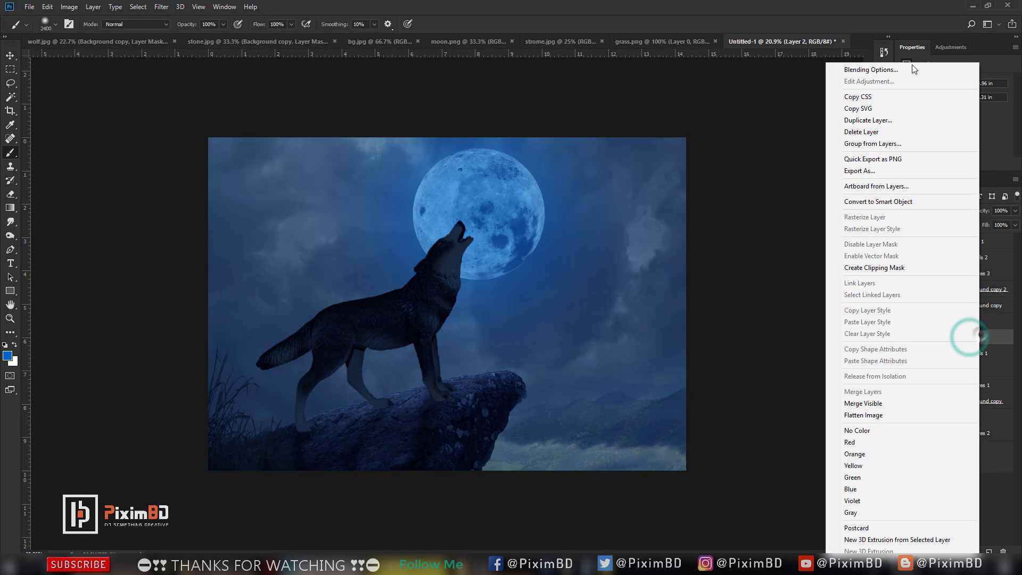
left_click(812, 126)
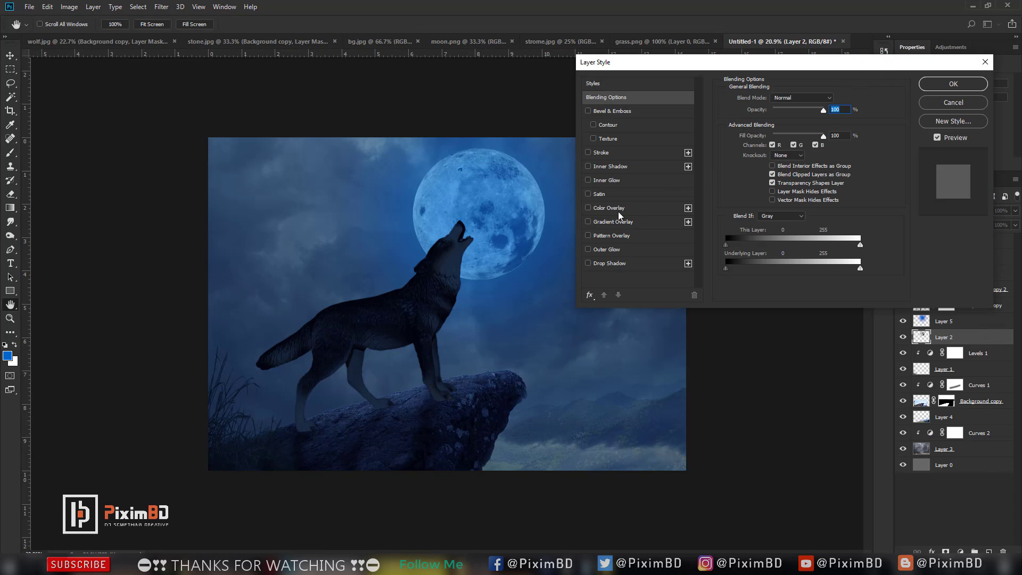
left_click(617, 182)
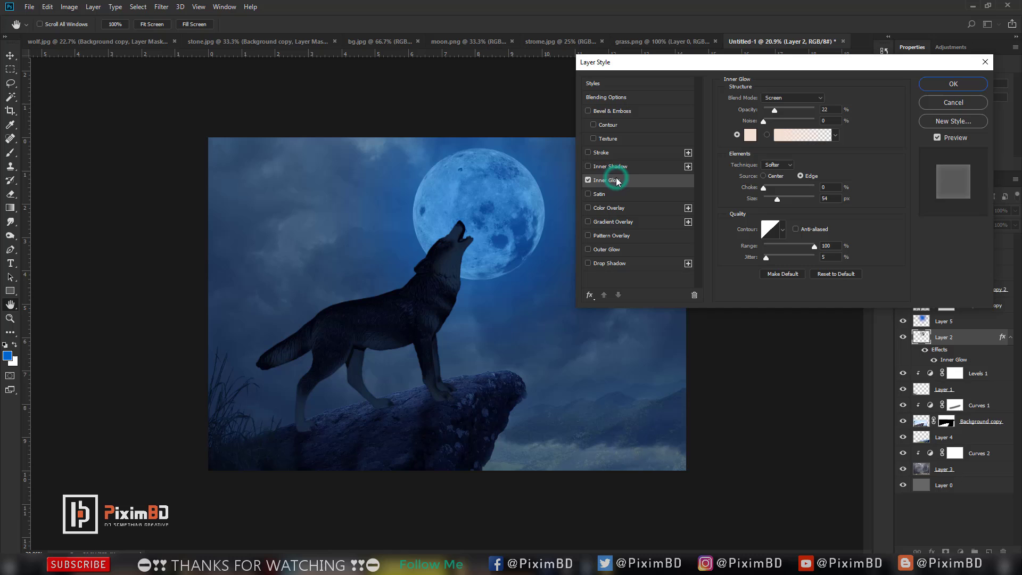
left_click(750, 135)
right_click(894, 308)
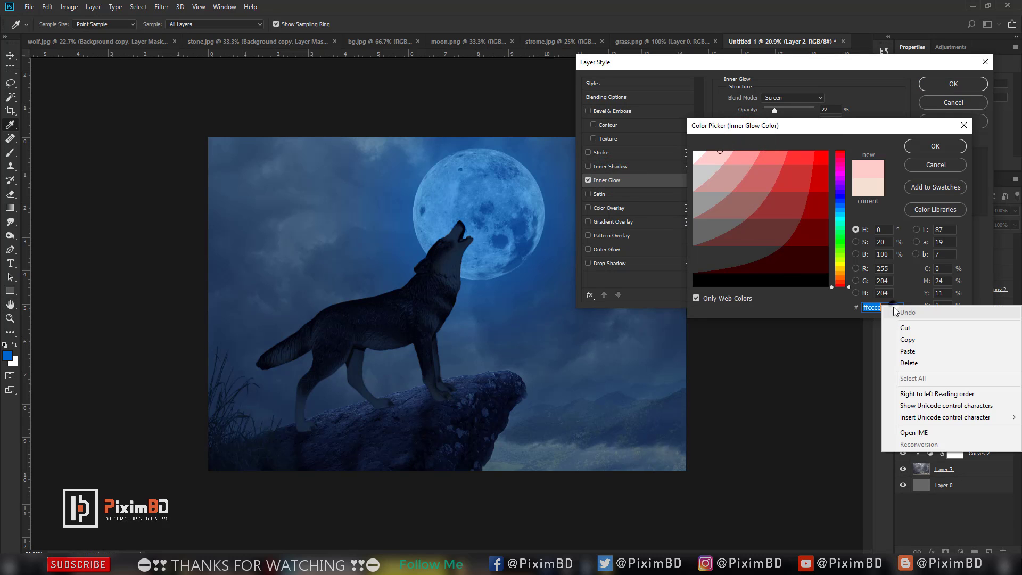
left_click(908, 351)
left_click(935, 146)
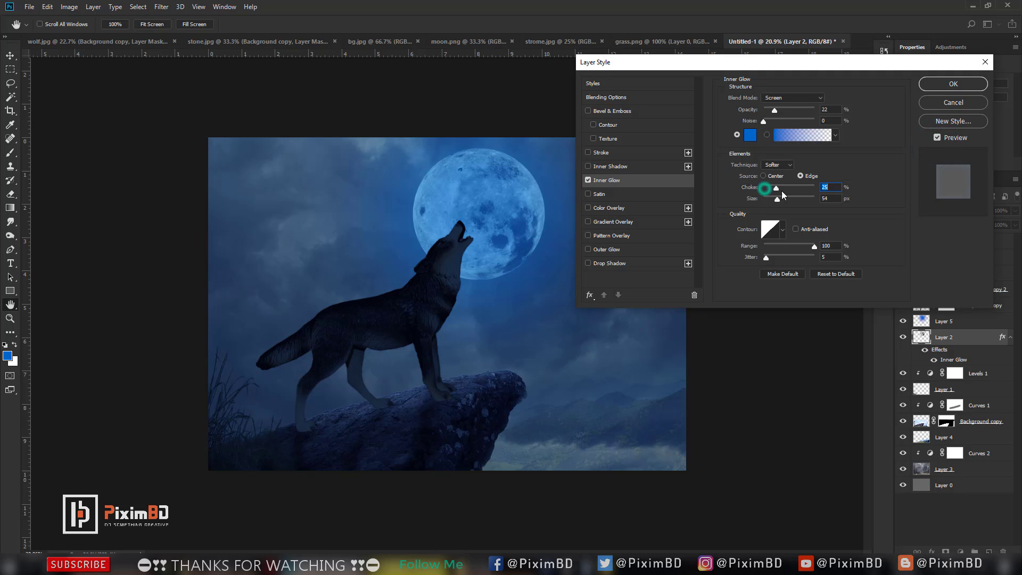
left_click_drag(766, 258, 785, 261)
left_click(923, 84)
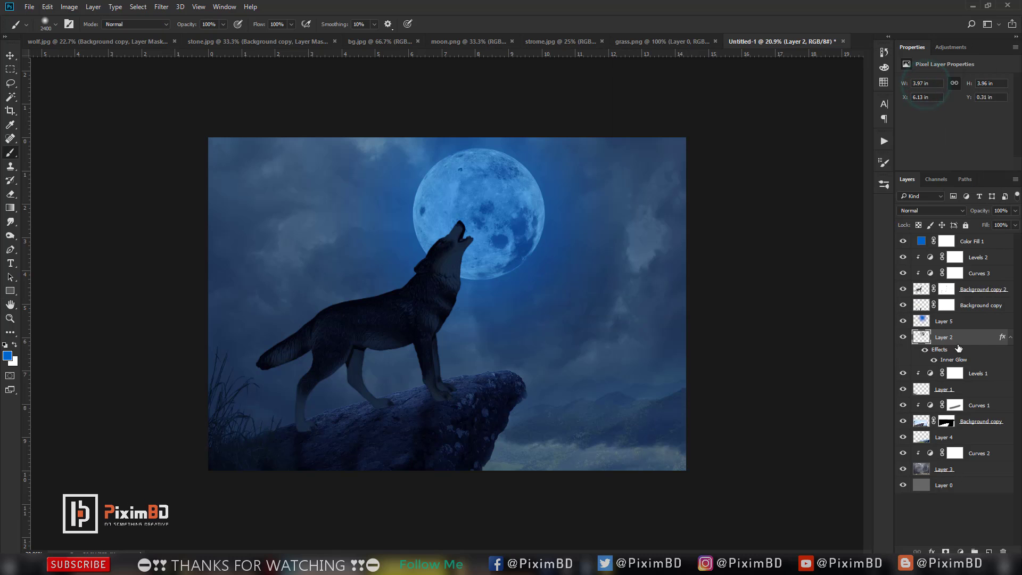
- Set the moon's Inner Glow to 35% opacity, 23% choke and 98 px size
right_click(979, 336)
left_click(862, 69)
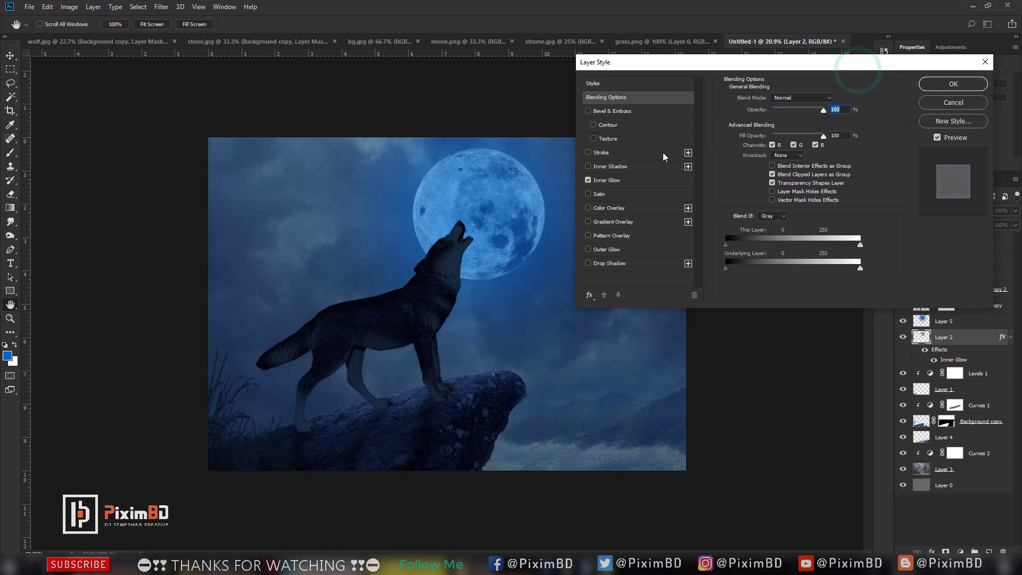
left_click(627, 179)
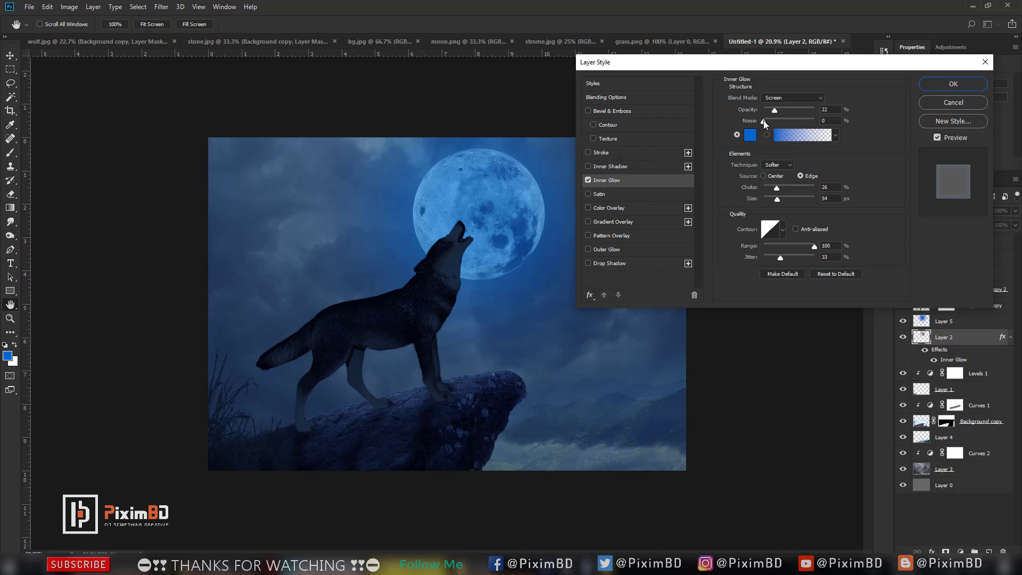
left_click_drag(775, 110, 810, 119)
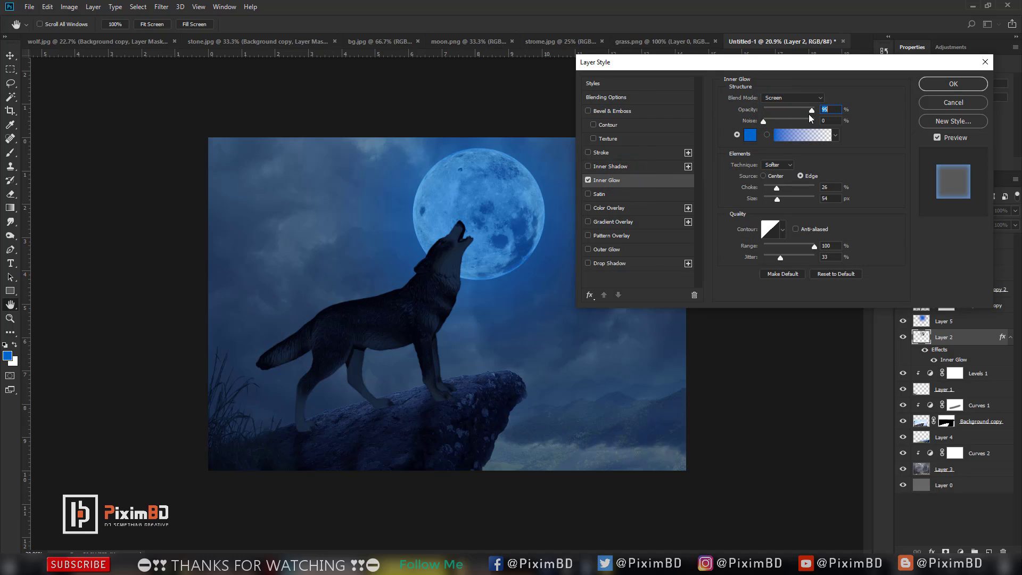
mouse_move(776, 187)
left_mouse_down()
mouse_move(769, 195)
mouse_move(785, 200)
left_mouse_up()
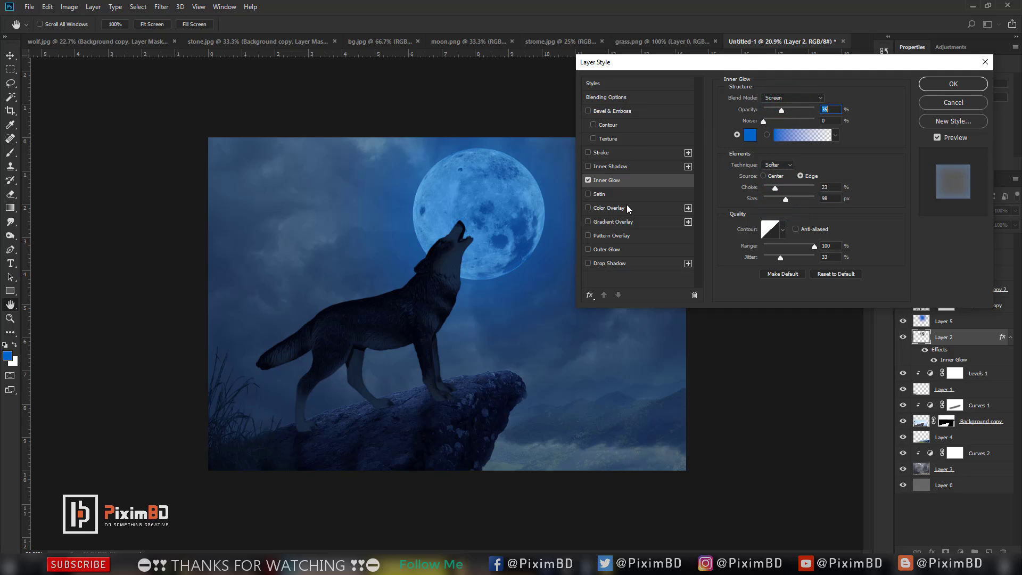
- Add a light blue Outer Glow to the moon layer with 14% opacity, 15% spread and 114 px size
left_click(607, 249)
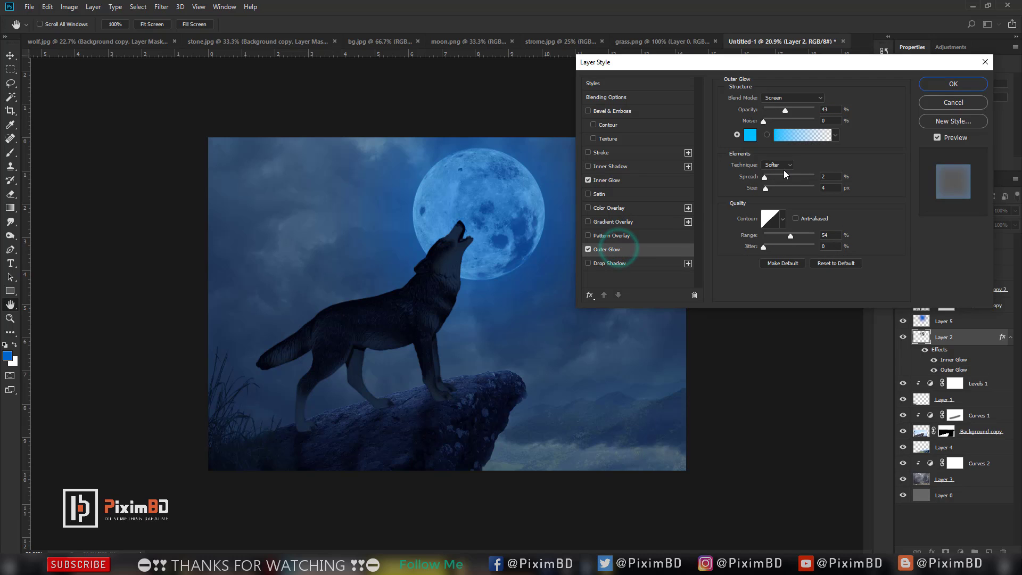
left_click(766, 178)
left_click_drag(764, 188, 789, 190)
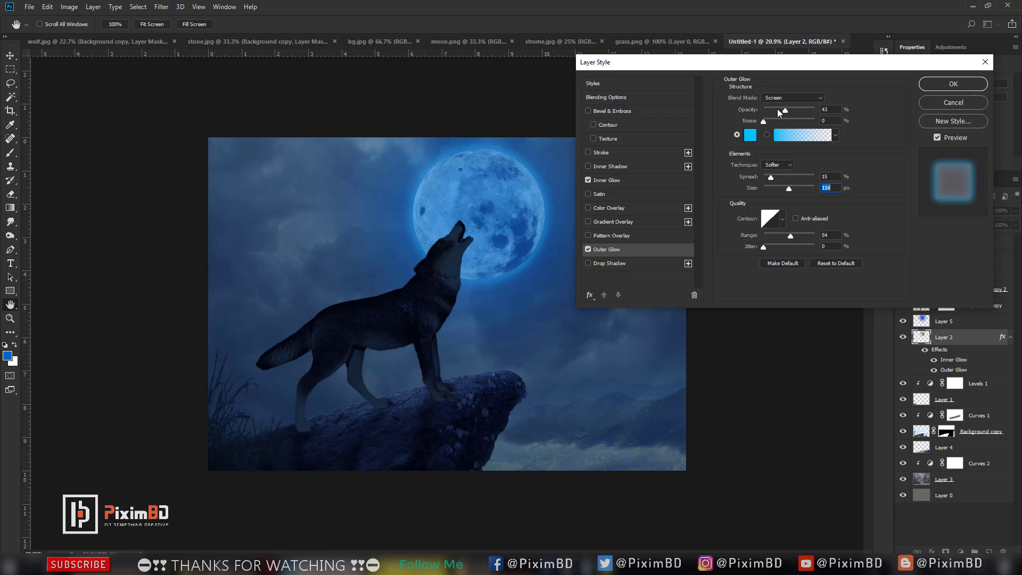
left_click_drag(776, 111, 771, 112)
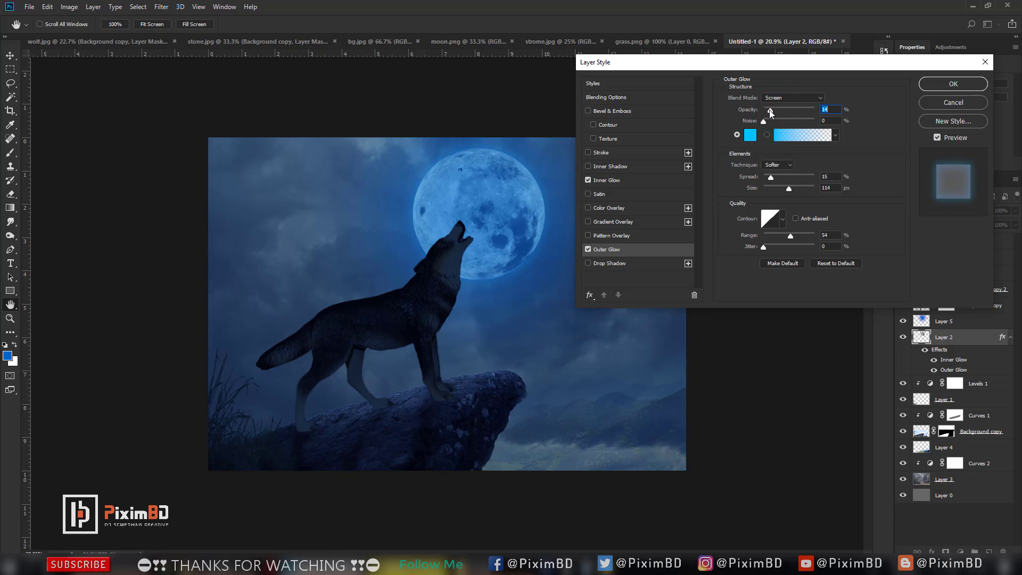
key("Return")
key("b")
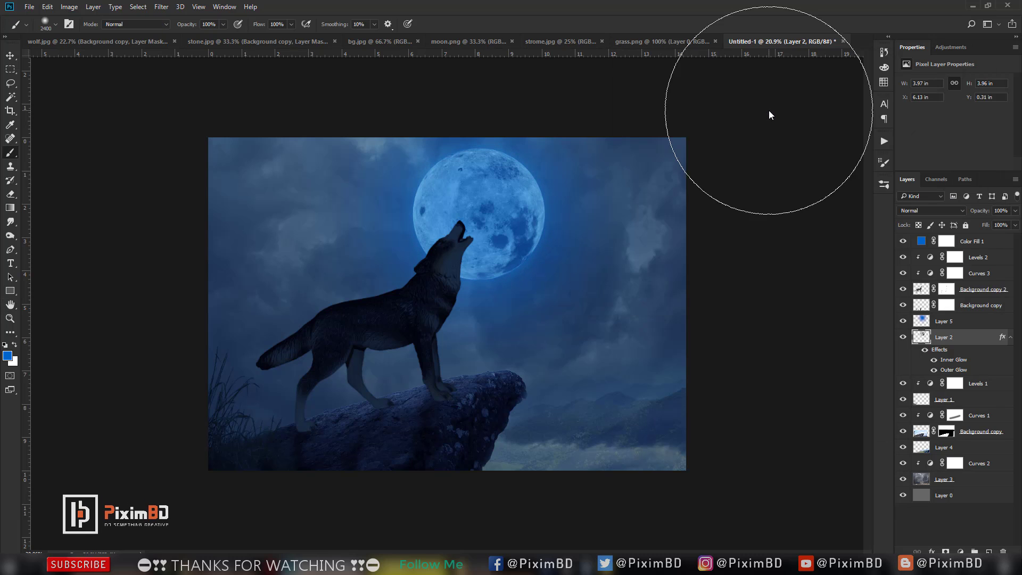
- Apply a slight blur filter to the moon layer to soften its edge
left_click(158, 7)
mouse_move(176, 121)
left_click(327, 166)
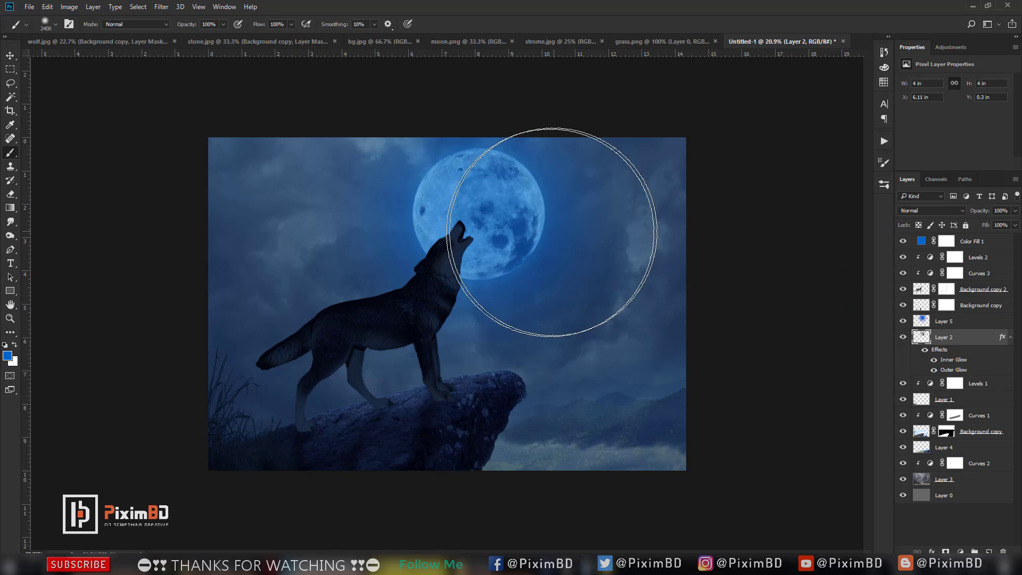
- Set the blending mode of the painted blue glow layer, Layer 5, to Screen
scroll(531, 245, "down", 10)
scroll(525, 303, "up", 6)
scroll(547, 335, "up", 4)
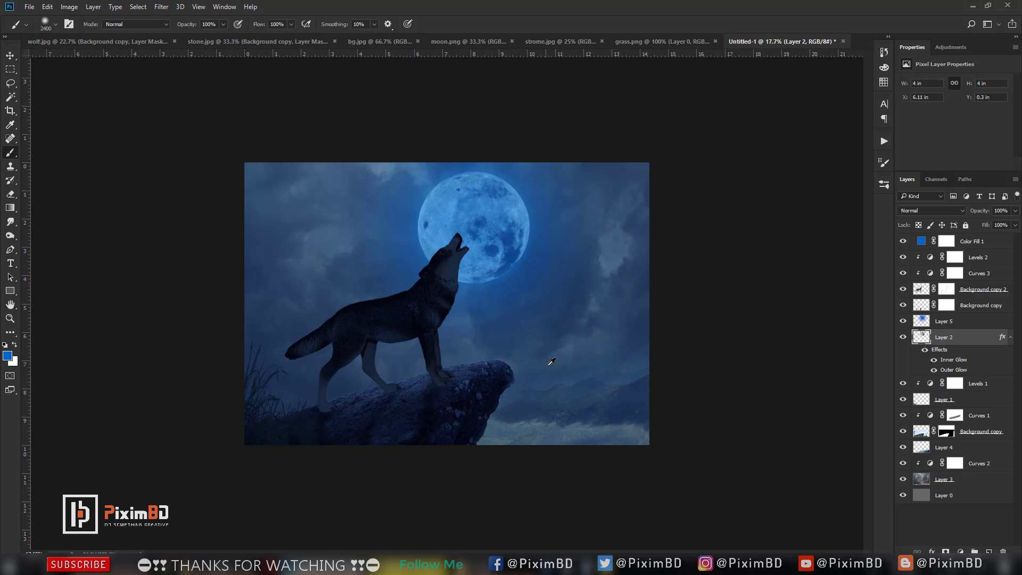
left_click(965, 322)
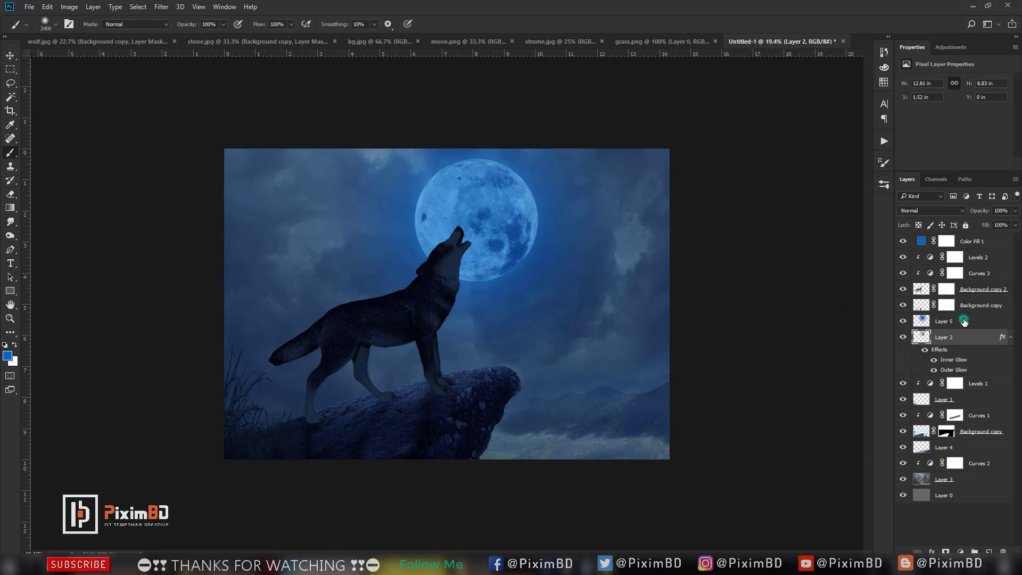
left_click(931, 210)
left_click(918, 283)
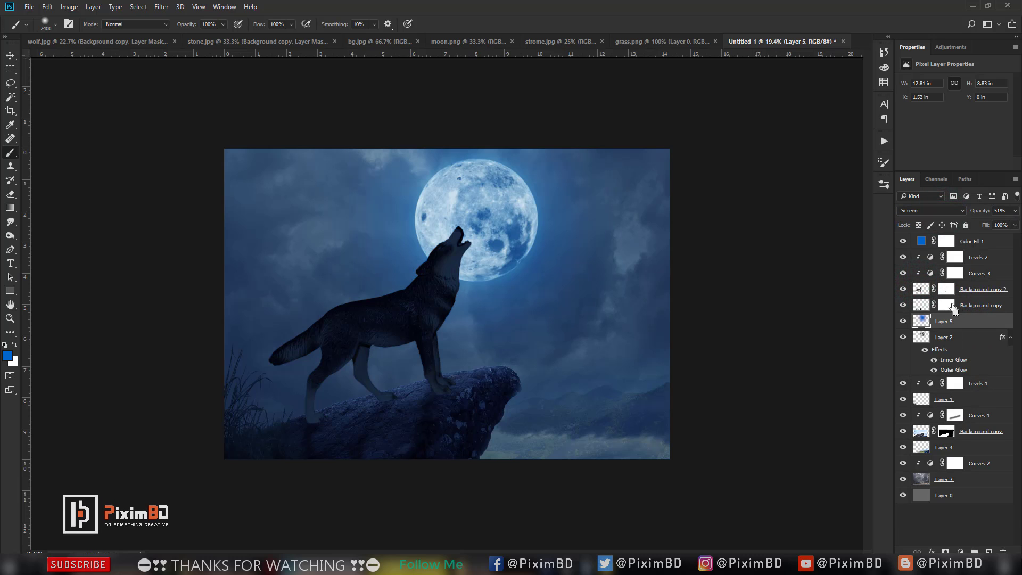
- Duplicate the blue glow layer and set the copy to Normal blending with a reduced opacity
key("ctrl+j")
left_click(931, 210)
left_click(923, 215)
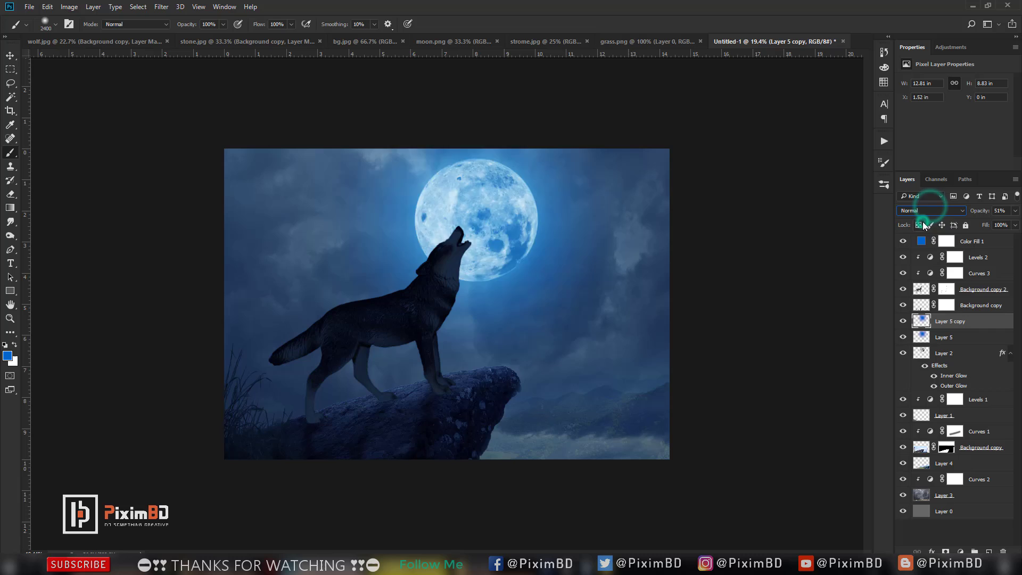
left_click(1001, 211)
type("1")
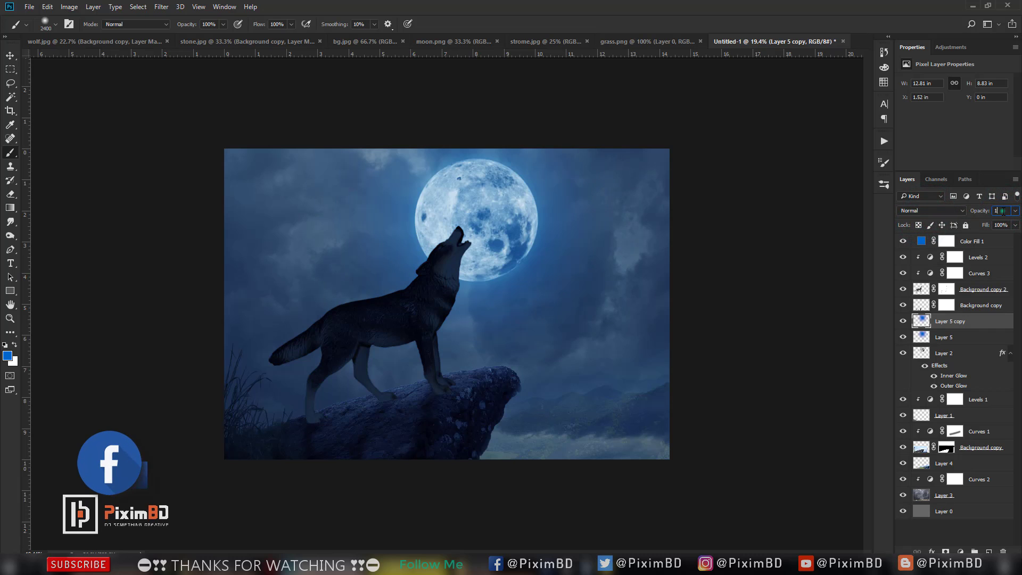
key("Return")
left_click(970, 336)
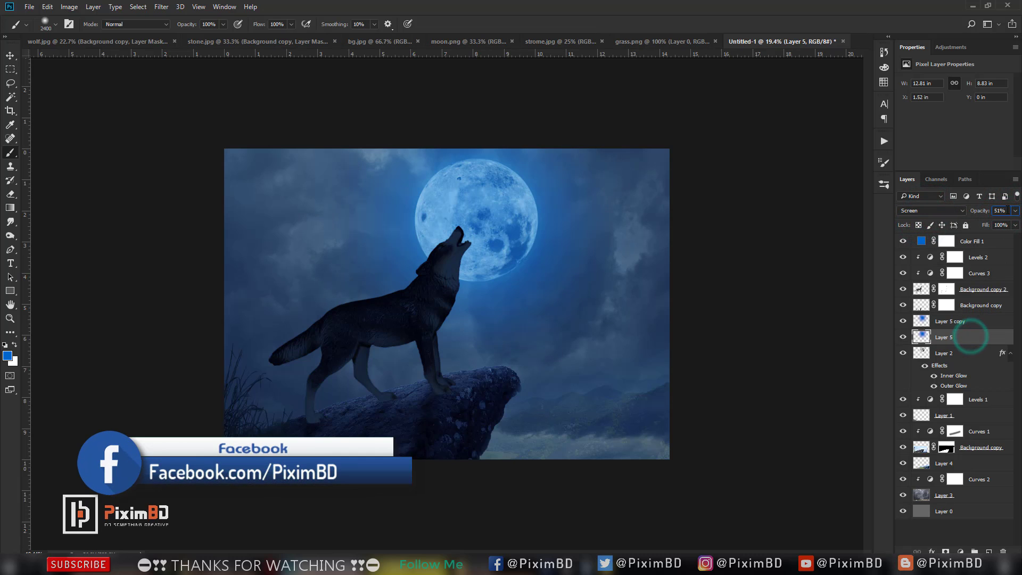
- Reduce the opacity of the blue glow layer, Layer 5, to 15%
type("15")
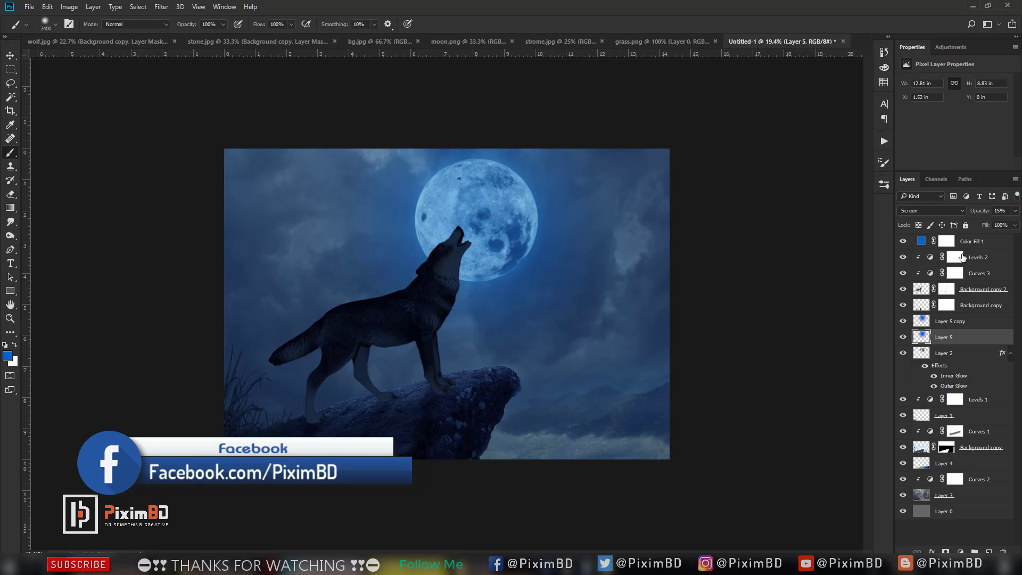
- Add a Color Lookup adjustment layer above Color Fill 1 using the 2Strip.look 3DLUT file
left_click(972, 241)
scroll(541, 404, "down", 2)
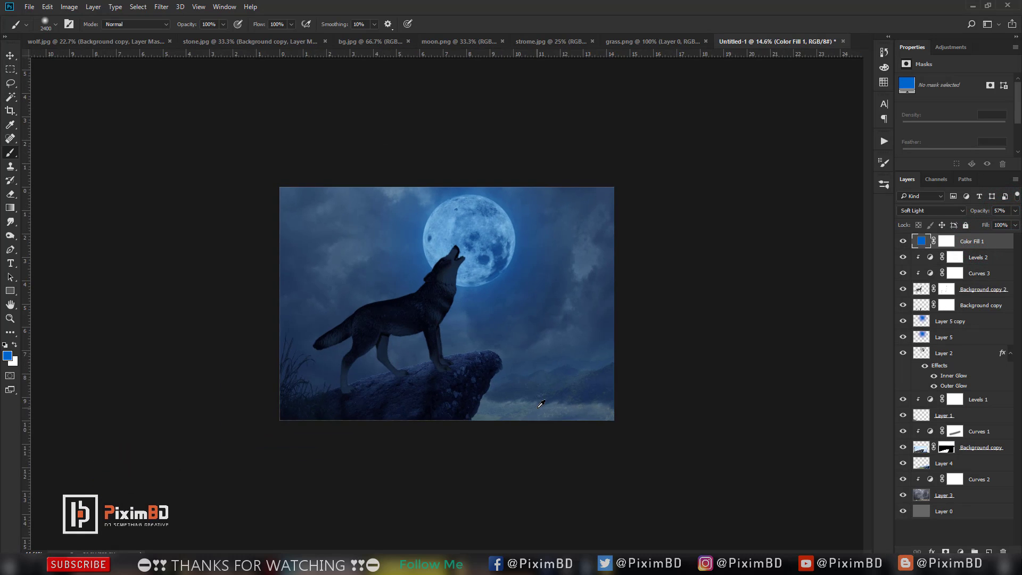
scroll(541, 404, "up", 1)
left_click(959, 551)
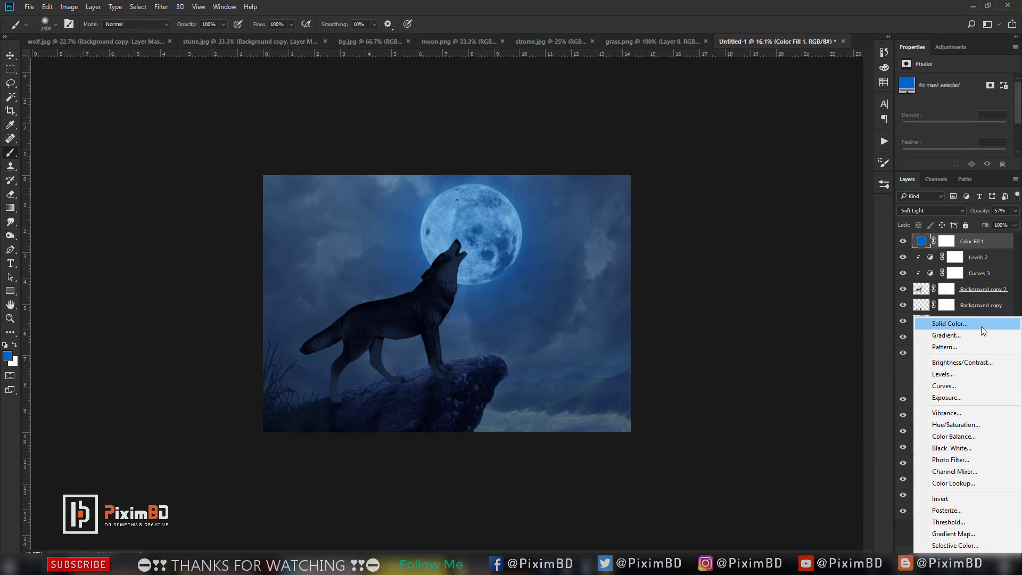
left_click(969, 483)
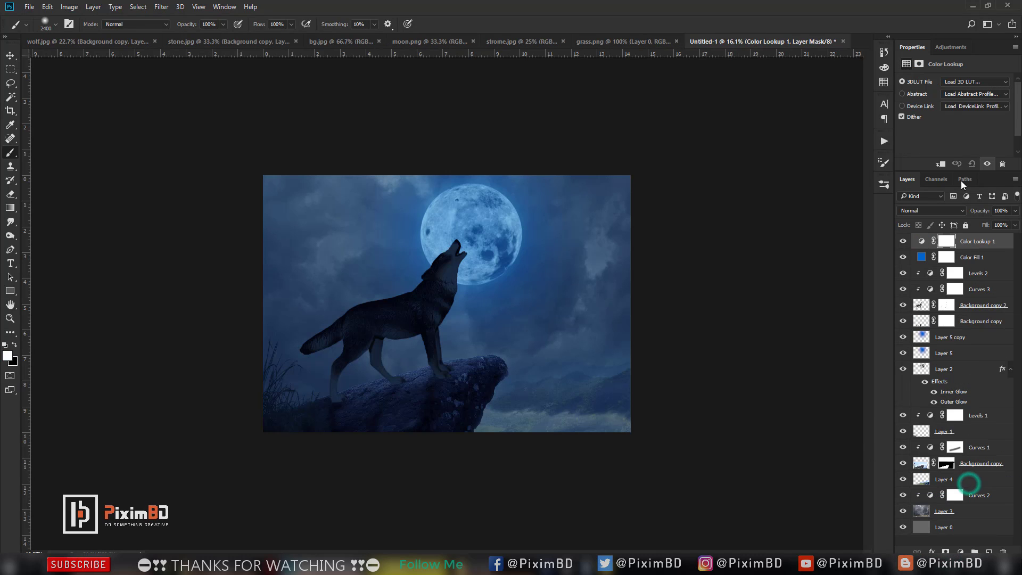
left_click(975, 82)
left_click(945, 123)
left_click(975, 81)
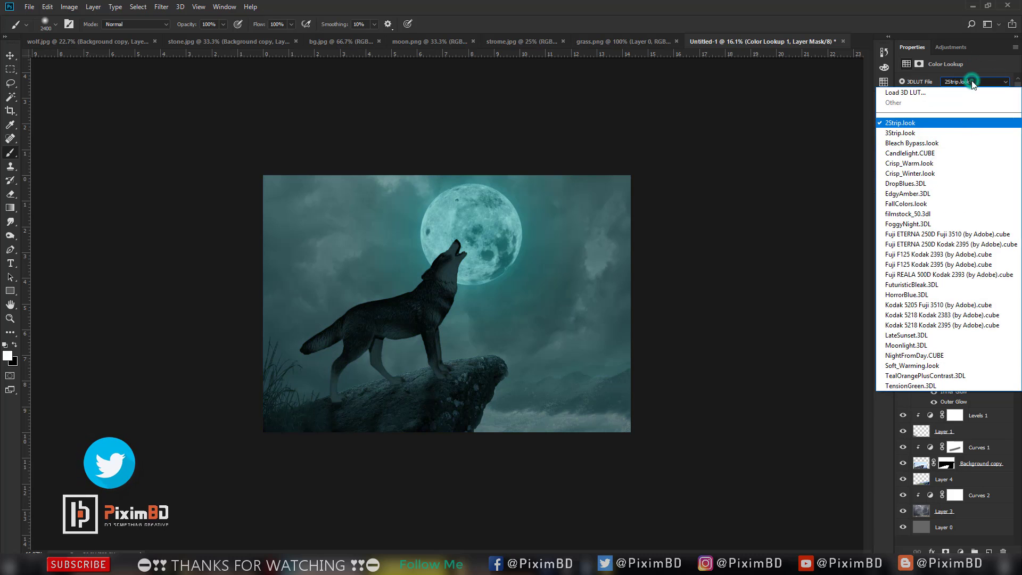
left_click(975, 81)
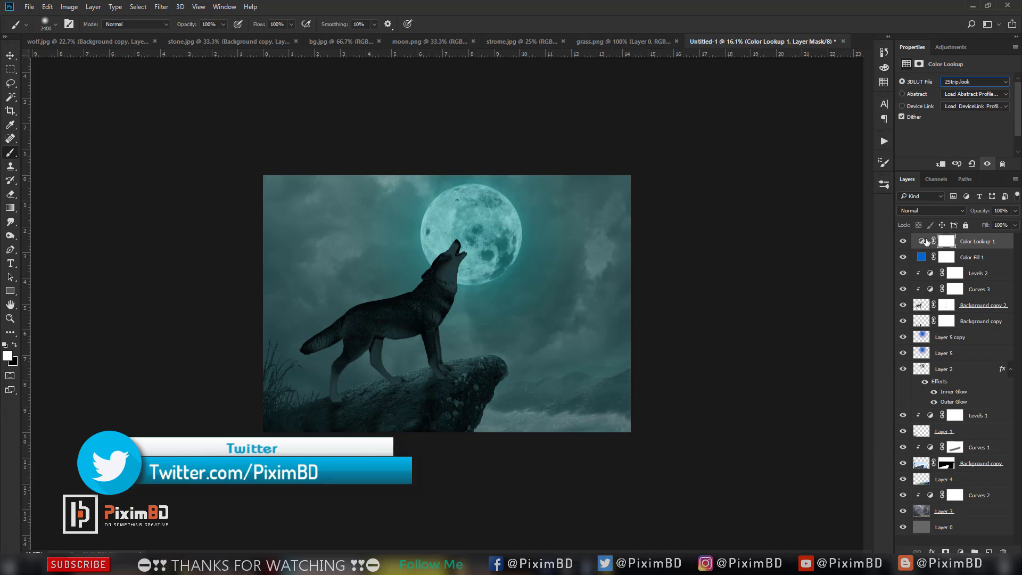
left_click(922, 242)
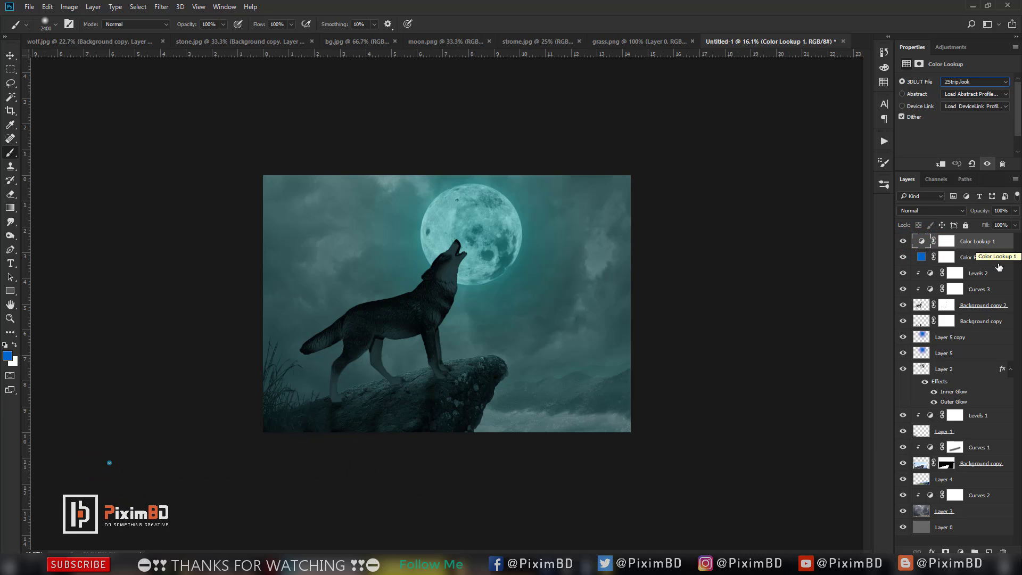
- Add a Hue/Saturation adjustment clipped to Color Lookup 1 with Hue +7, Saturation +19 and Lightness -20
left_click(997, 248)
left_click(960, 552)
left_click(953, 420)
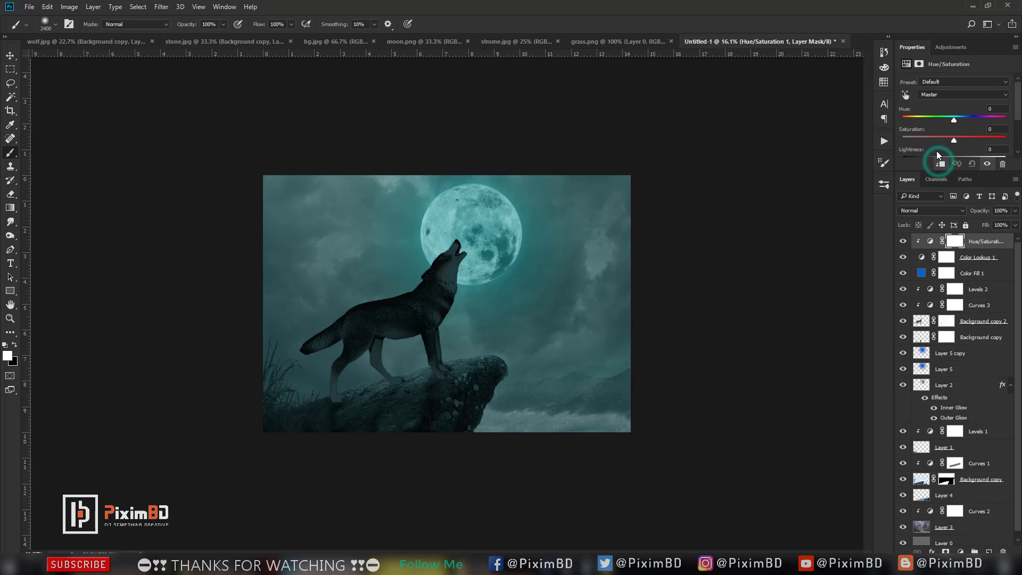
mouse_move(952, 120)
left_mouse_down()
mouse_move(968, 120)
mouse_move(913, 126)
mouse_move(990, 127)
mouse_move(957, 123)
mouse_move(963, 142)
mouse_move(945, 138)
left_mouse_up()
scroll(960, 142, "down", 1)
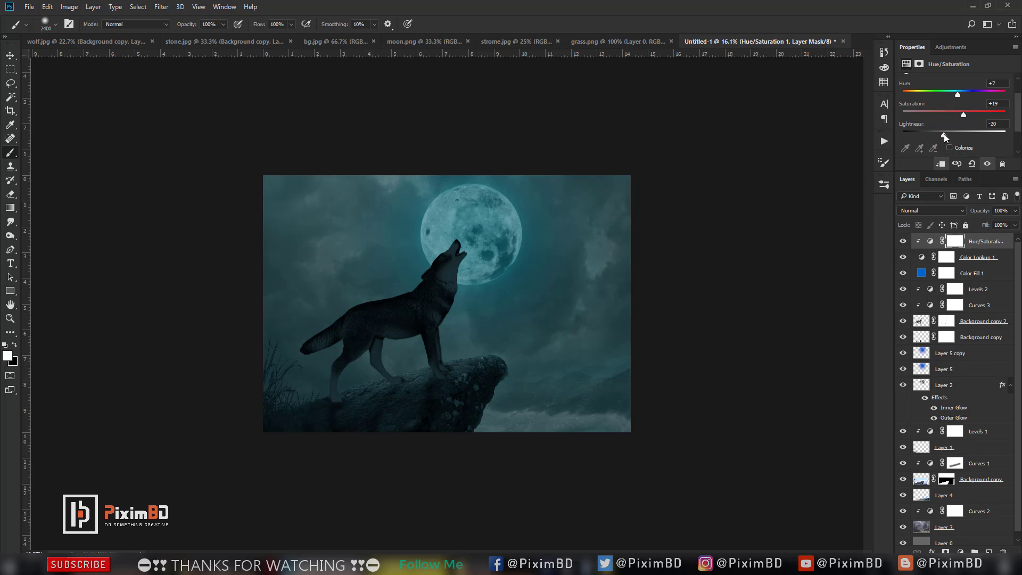
- Create a new layer on top and fill it with the merged image through Apply Image, using Multiply blending at 100% opacity
left_click(988, 551)
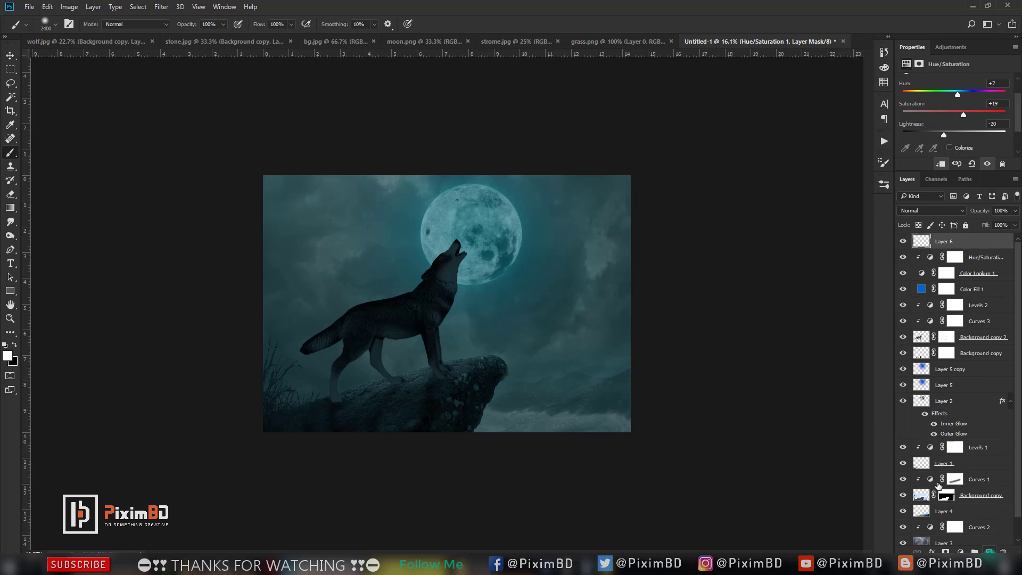
left_click(68, 6)
left_click(107, 160)
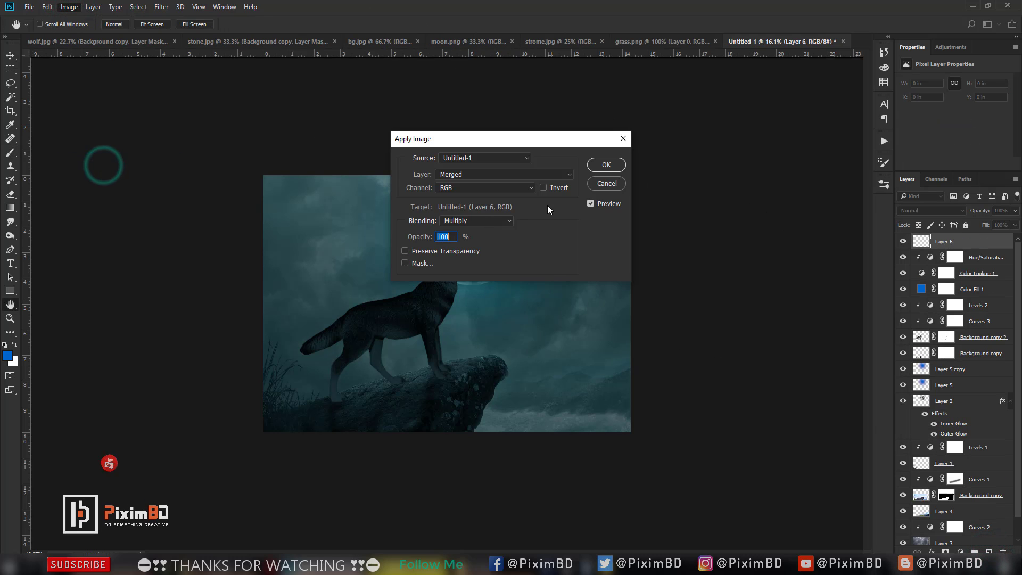
left_click(607, 164)
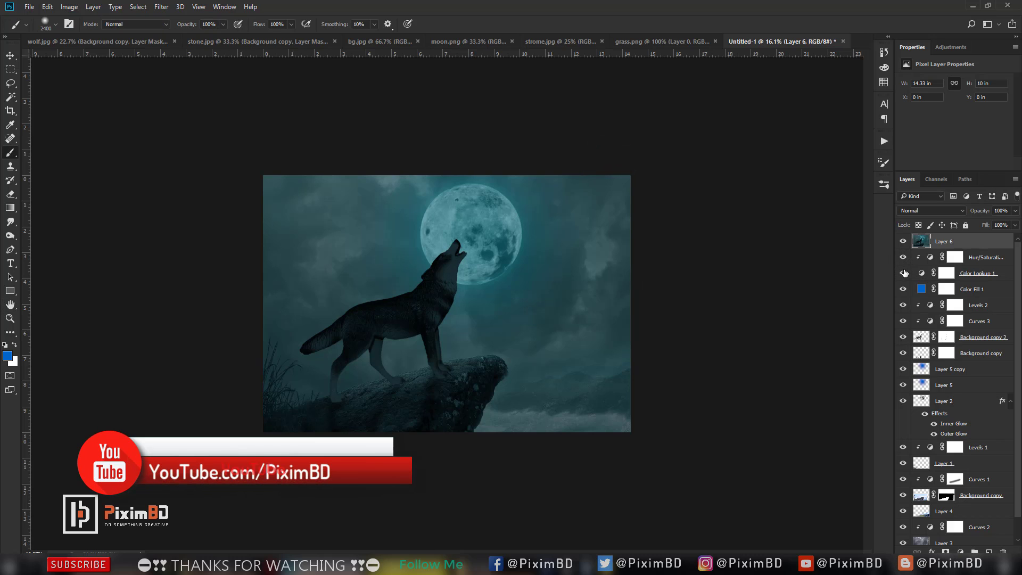
- Hide all layers from the Hue/Saturation adjustment down to Layer 3, and duplicate the merged Layer 6
left_click_drag(887, 418, 916, 502)
left_click(905, 522)
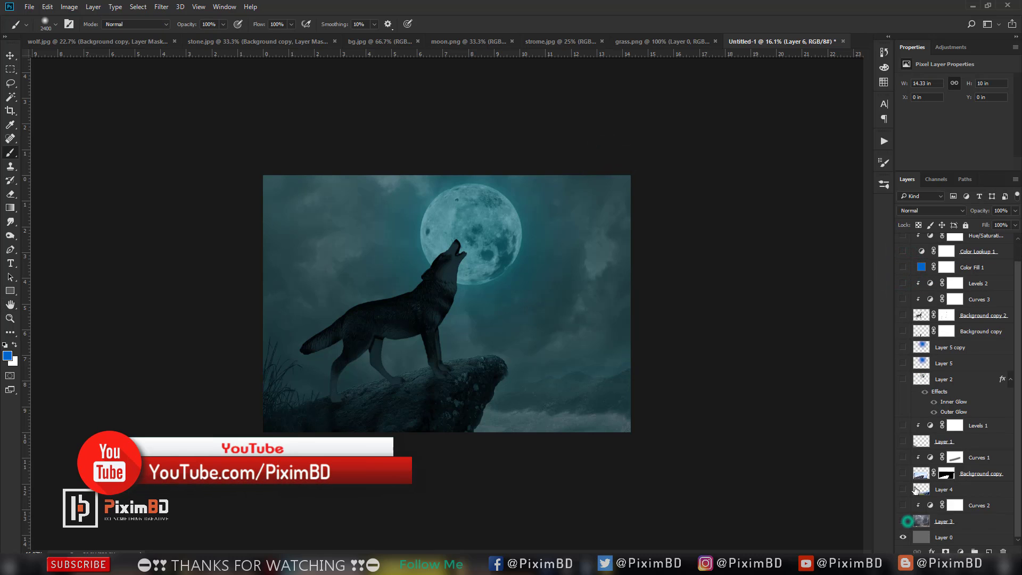
left_click(951, 47)
key("ctrl+j")
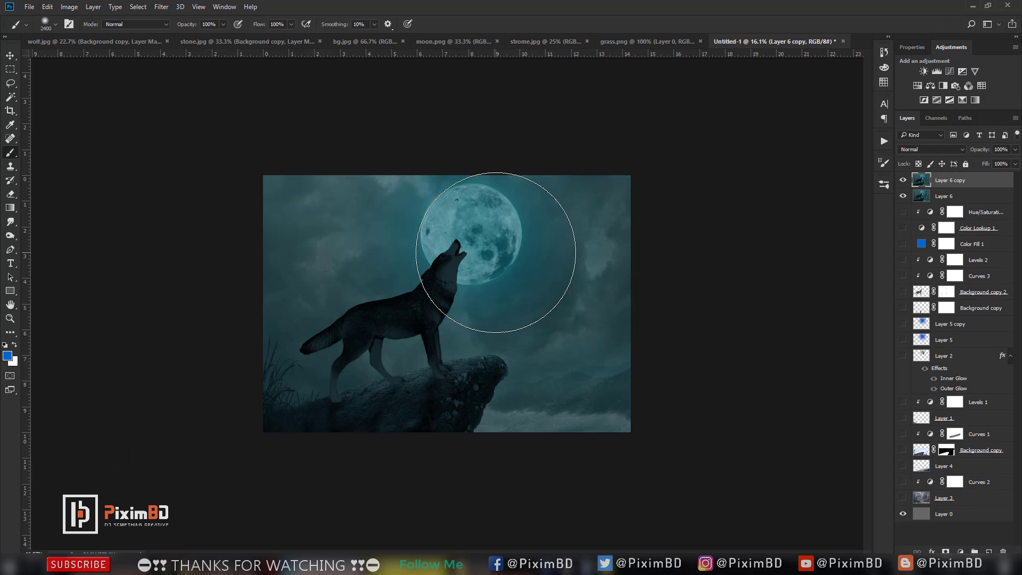
- In the Camera Raw Filter, set Temperature -15, Tint +7, Exposure -0.10, Contrast +4, Highlights -15, Shadows +13, Whites +14, Blacks -16, Clarity +20, Vibrance +35
key("ctrl+plus")
left_click(161, 6)
left_click(238, 70)
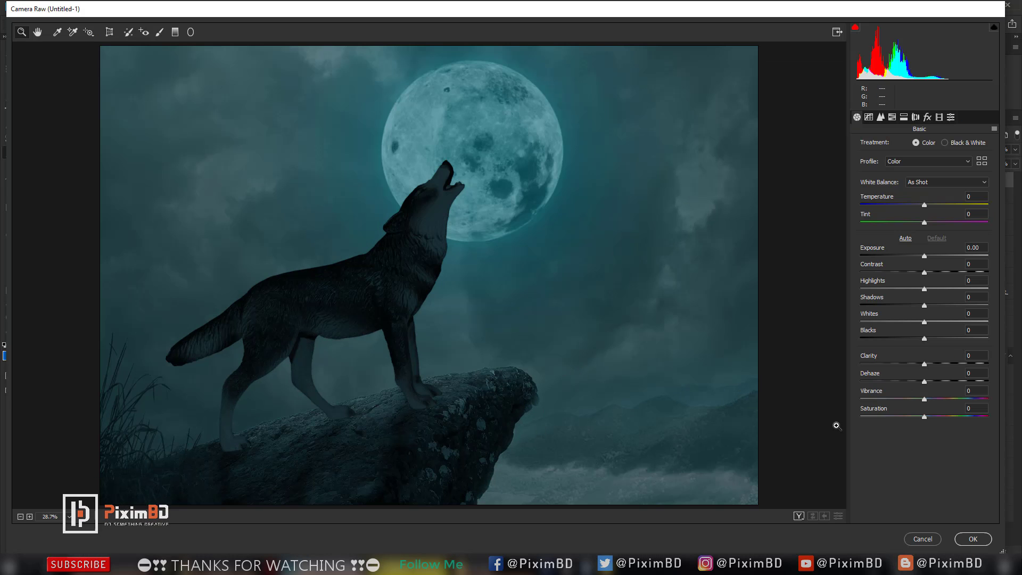
left_click_drag(926, 402, 946, 399)
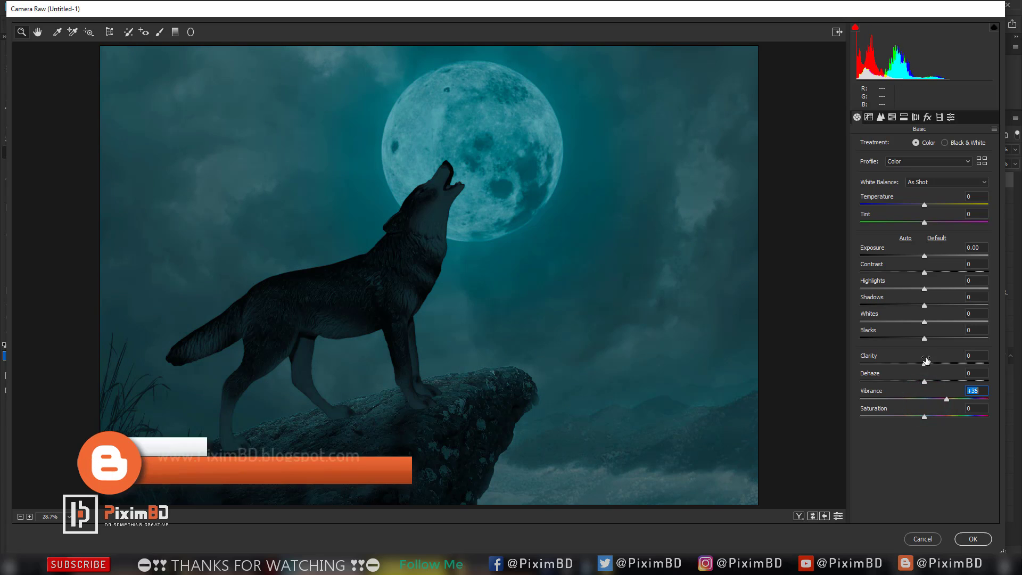
left_click_drag(926, 365, 922, 258)
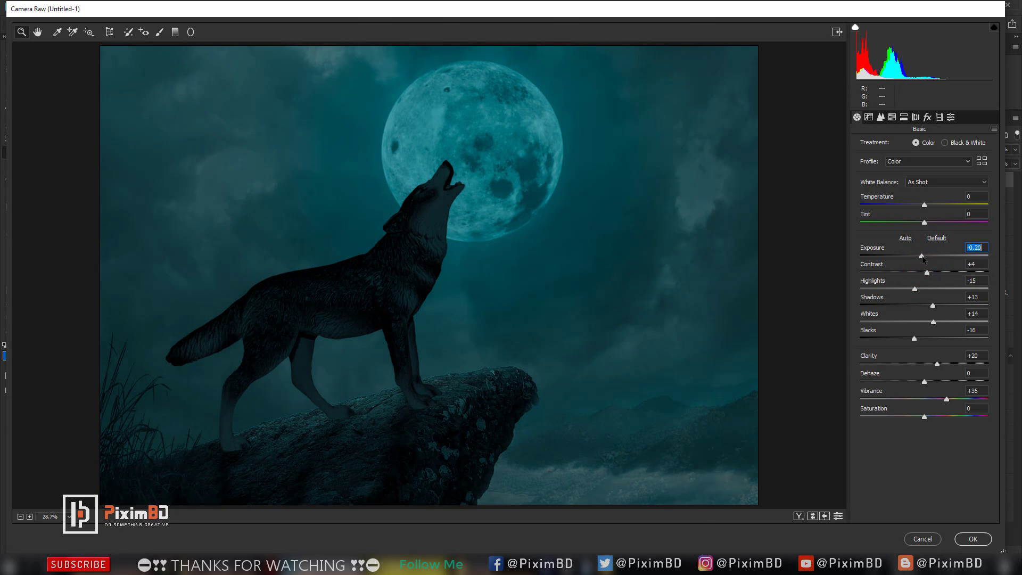
mouse_move(926, 223)
left_mouse_down()
mouse_move(954, 225)
mouse_move(905, 202)
mouse_move(912, 211)
left_mouse_up()
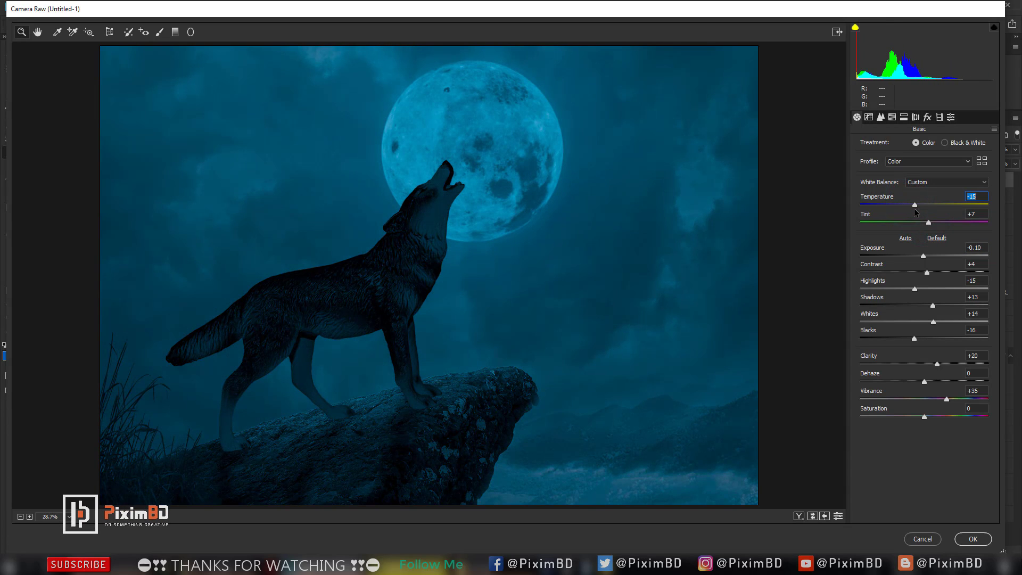
- Set the Camera Raw luminance noise reduction to 11
left_click(881, 118)
left_click(874, 250)
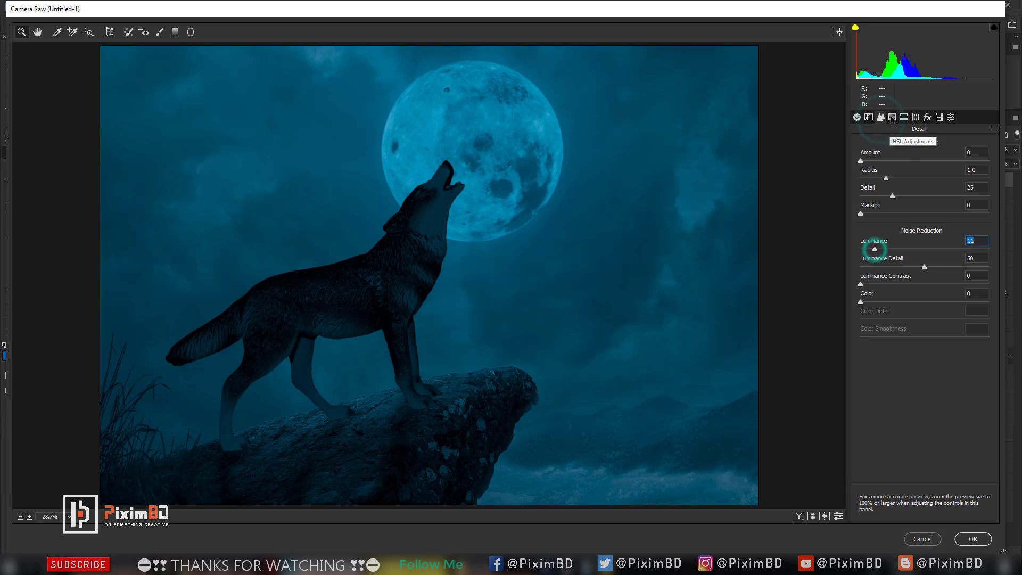
- In the HSL adjustments, raise the Aquas hue slightly and set the luminance of Blues to -12 and Aquas to -8
left_click(892, 117)
left_click_drag(925, 255, 935, 254)
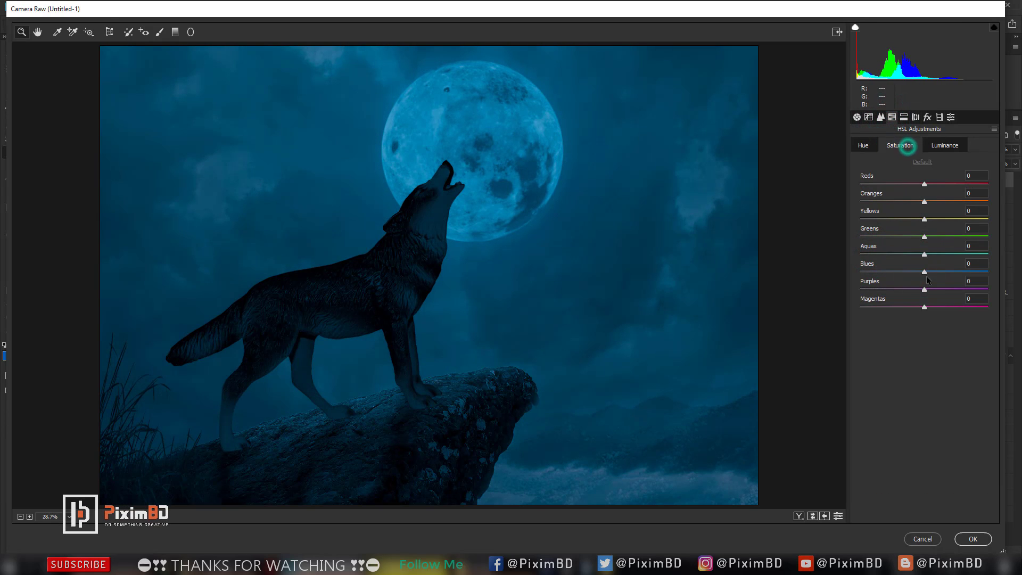
left_click(946, 147)
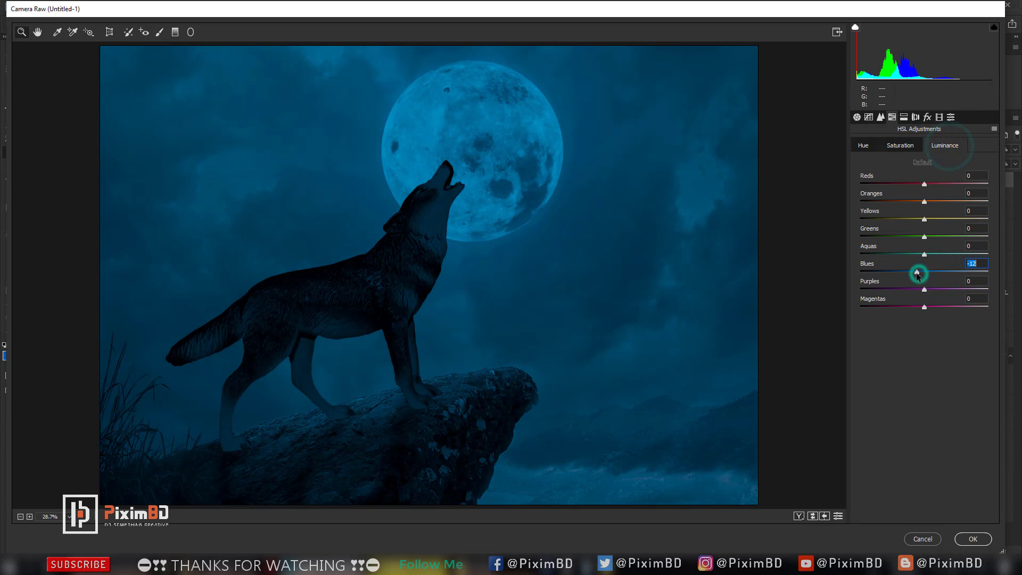
left_click_drag(924, 255, 918, 254)
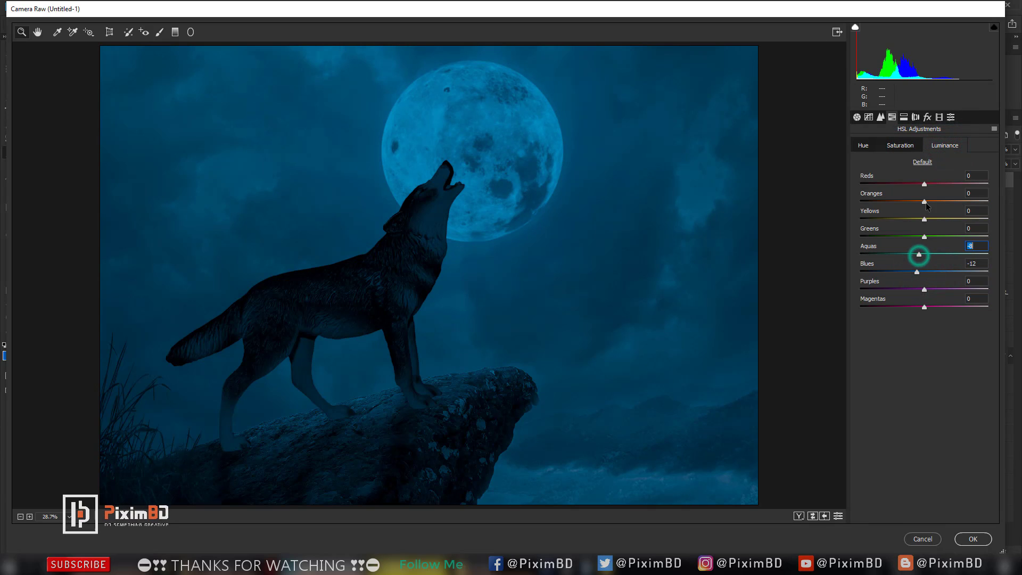
- Apply split toning with highlights at Hue 203 and Saturation 13, and give the shadows a subtle color tint
left_click(905, 119)
left_click_drag(895, 161, 932, 157)
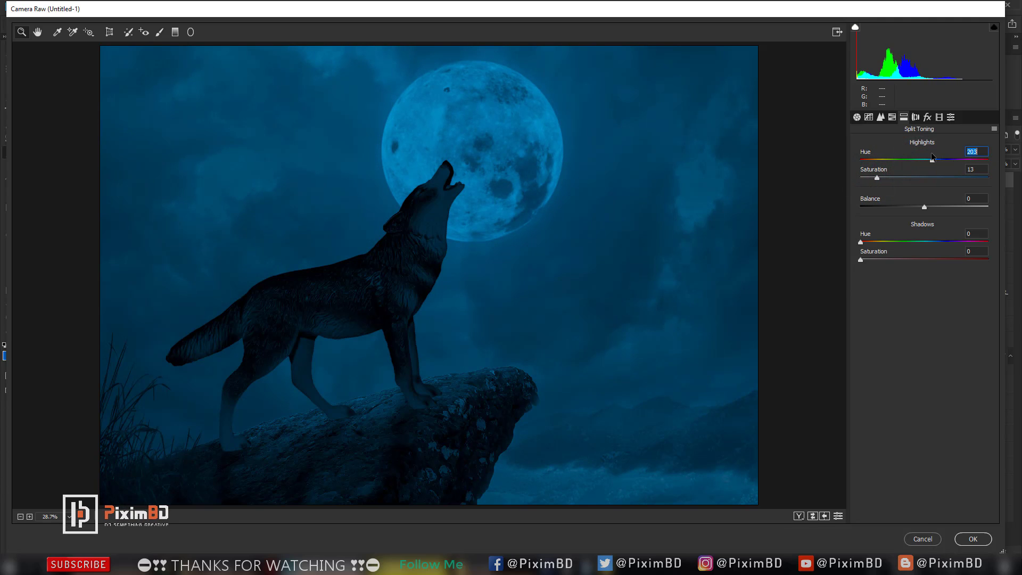
left_click_drag(870, 259, 983, 243)
- Set the post-crop vignette amount to -10 and calibrate the Blue Primary to Hue +10 and Saturation +26
left_click(927, 116)
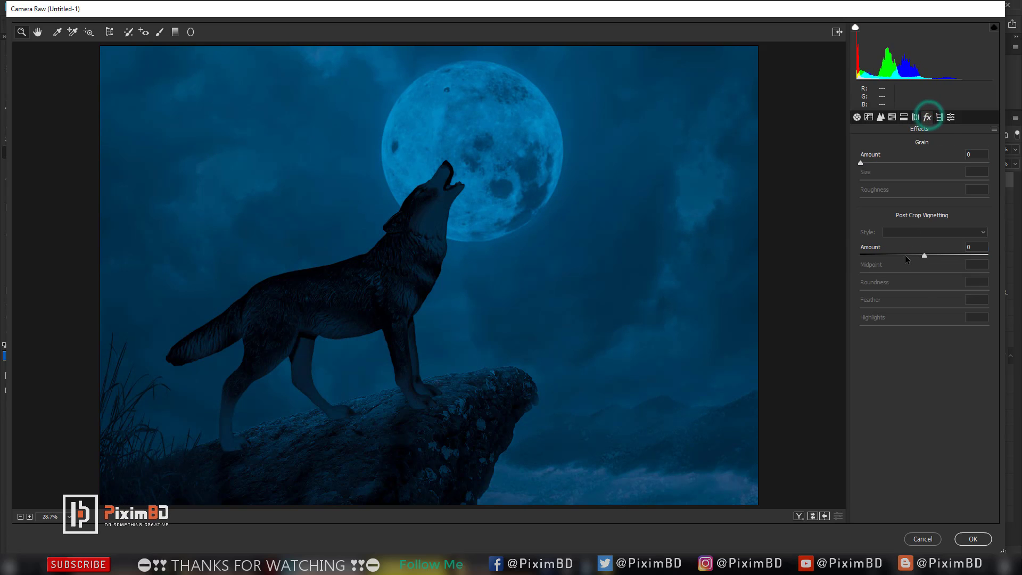
left_click_drag(907, 259, 918, 262)
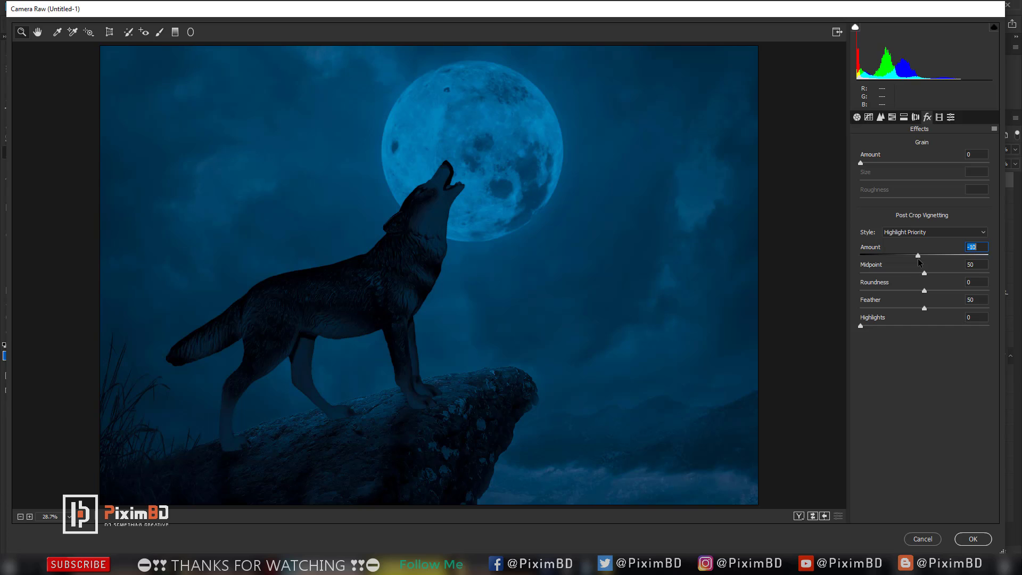
left_click(939, 117)
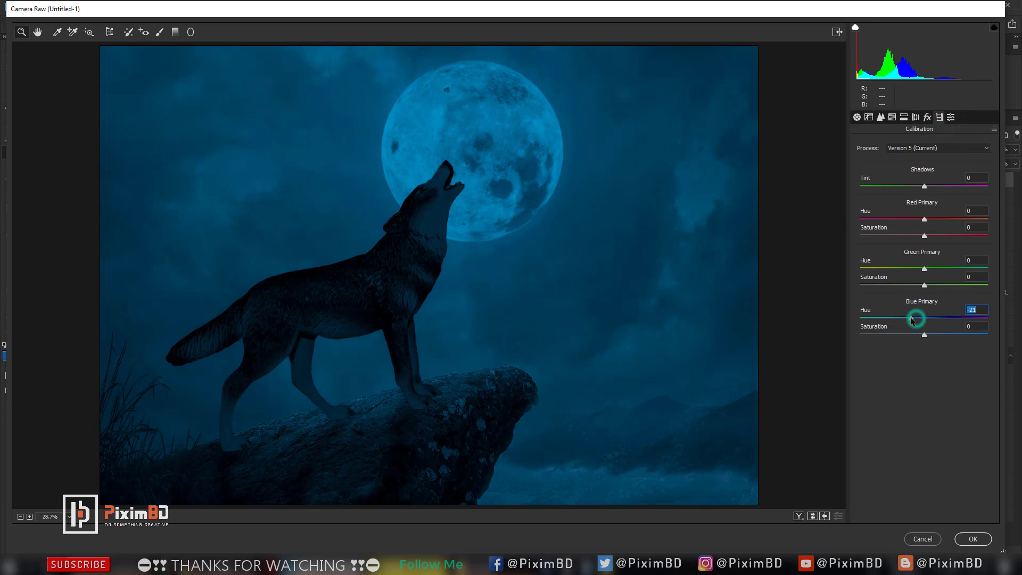
mouse_move(911, 319)
left_mouse_down()
mouse_move(943, 318)
mouse_move(930, 319)
left_mouse_up()
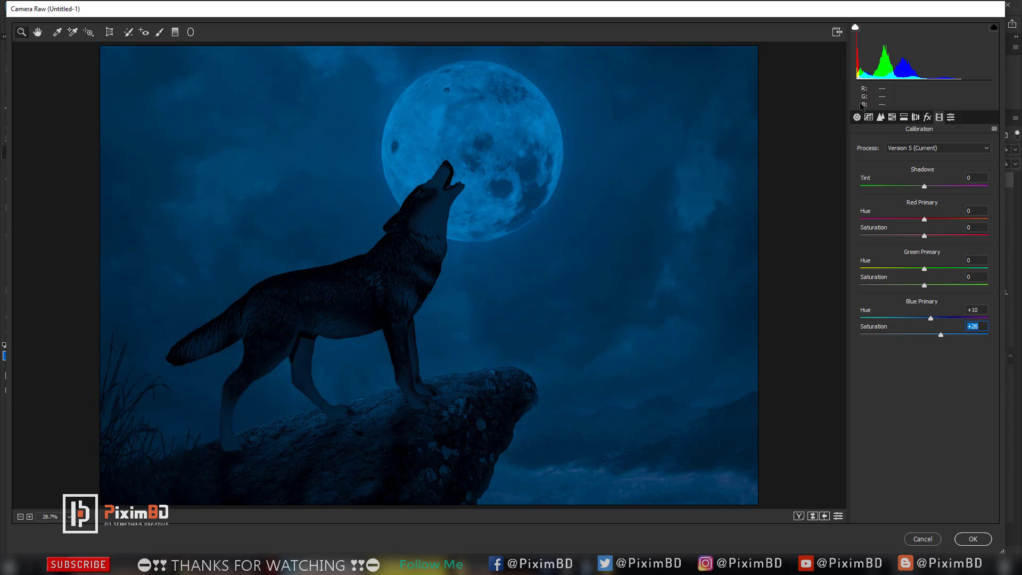
- Set the parametric tone curve to Highlights -11, Lights -13, Darks +3 and Shadows +3, compare before and after, and apply the Camera Raw edits
left_click(869, 117)
left_click_drag(913, 334, 926, 350)
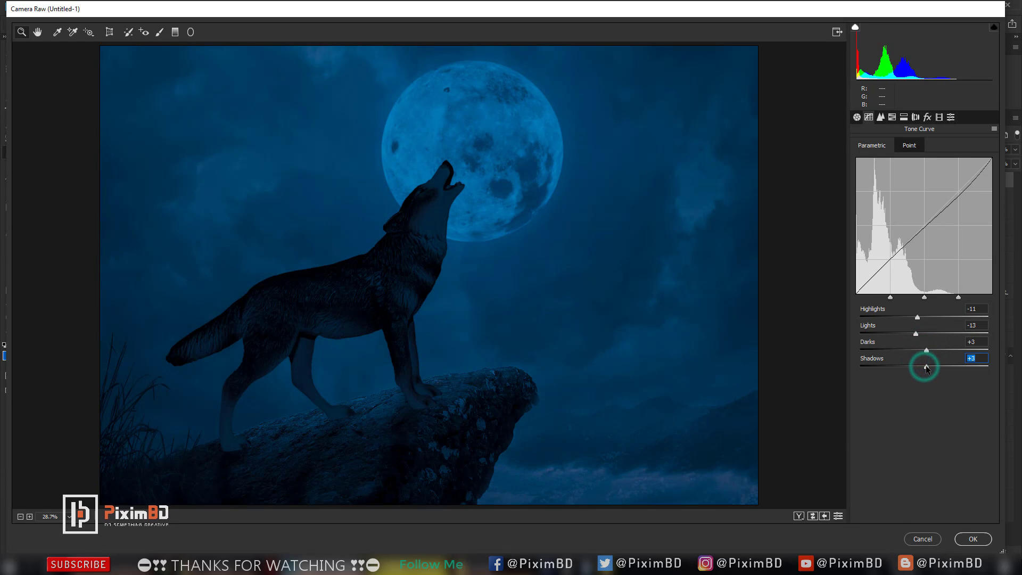
left_click(812, 516)
left_click(812, 516)
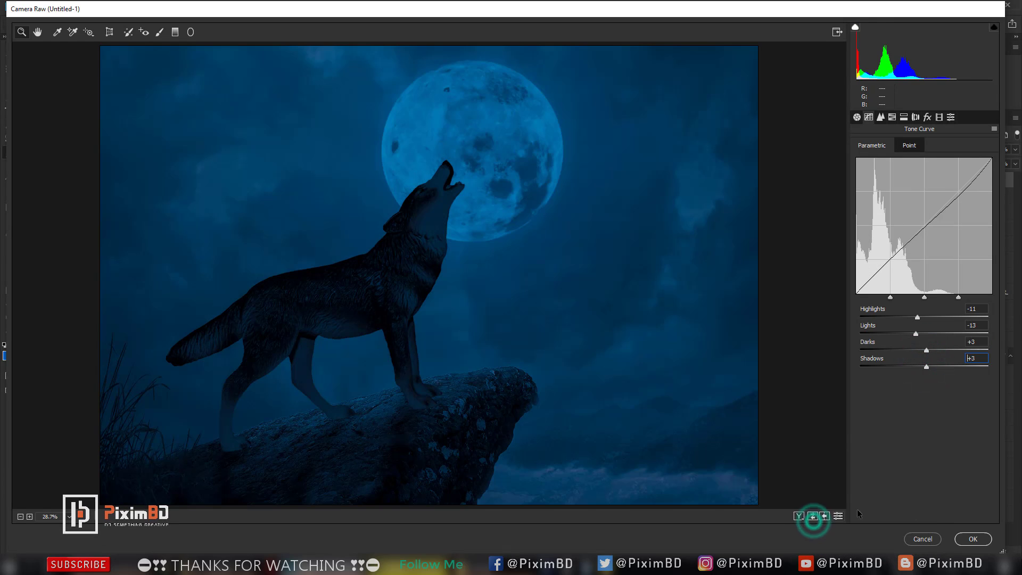
left_click(973, 539)
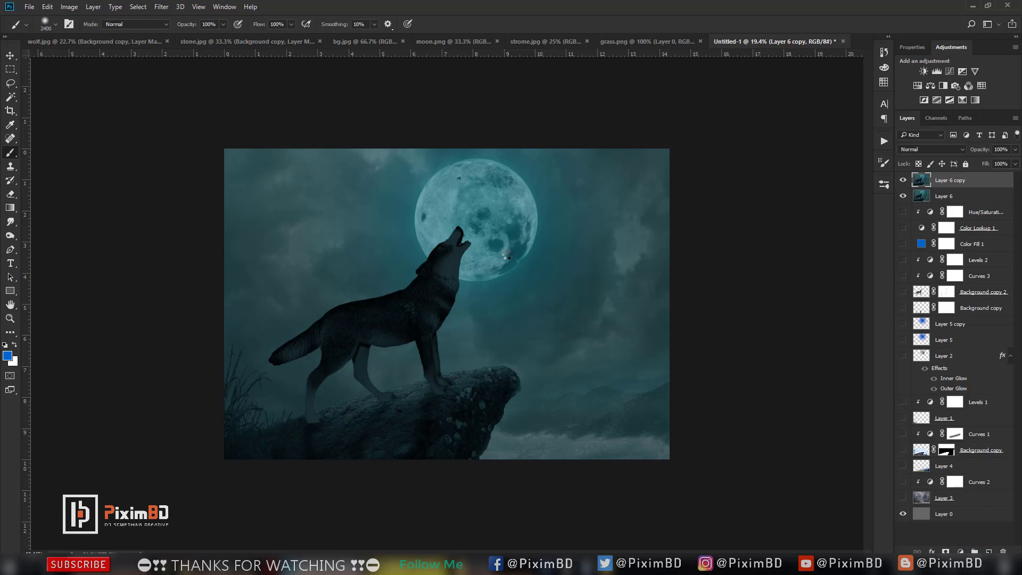
- Add a Levels adjustment layer above Layer 6 copy with input black at 7 and input white at 242
scroll(535, 240, "down", 3)
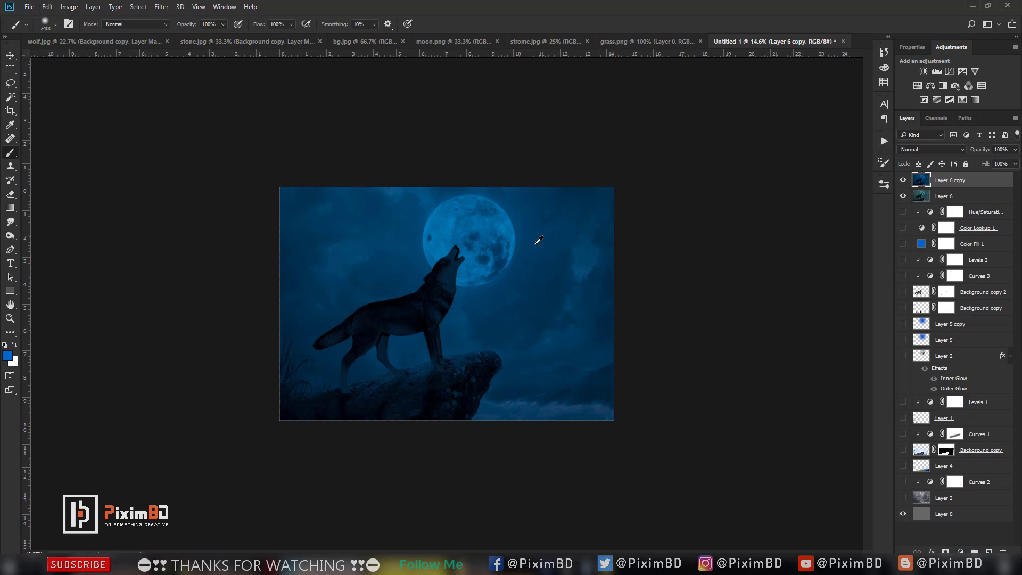
scroll(540, 240, "up", 2)
left_click(965, 551)
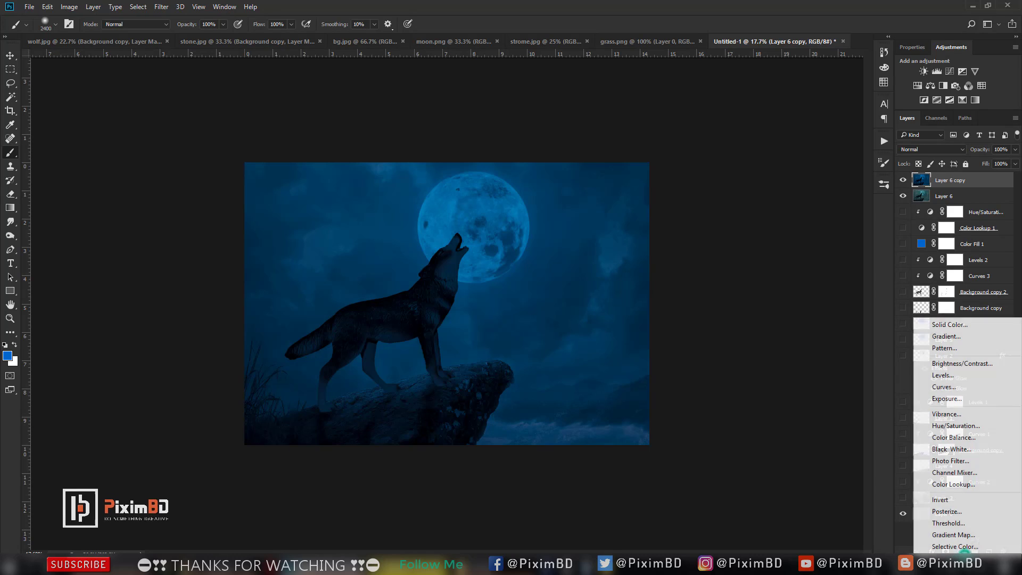
left_click(952, 376)
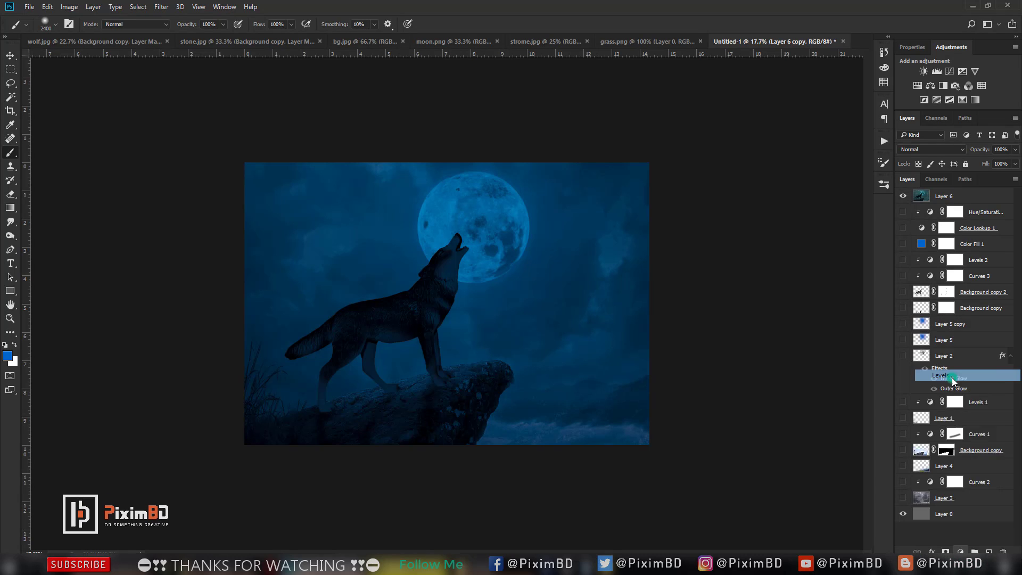
left_click_drag(918, 143, 964, 148)
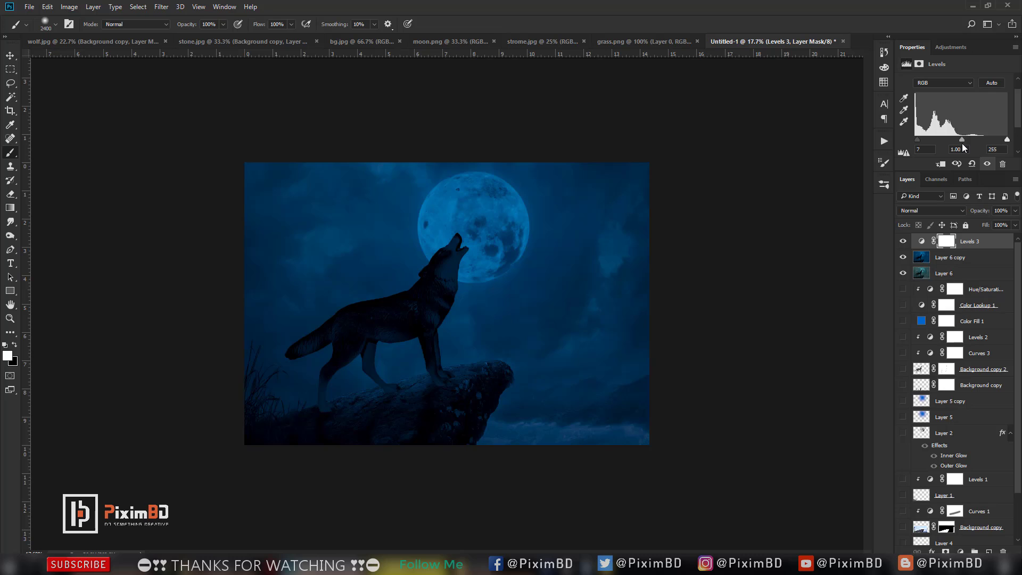
scroll(1006, 130, "down", 1)
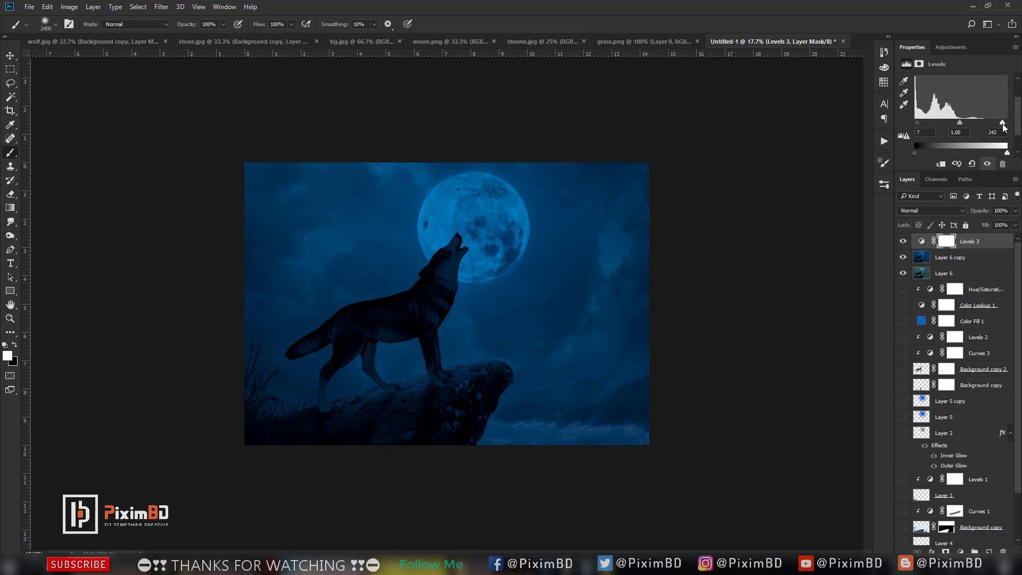
- Erase the Levels 3 mask over the moon and the wolf's head with a soft 2700 px eraser, and compare the adjustment on and off
left_click(16, 194)
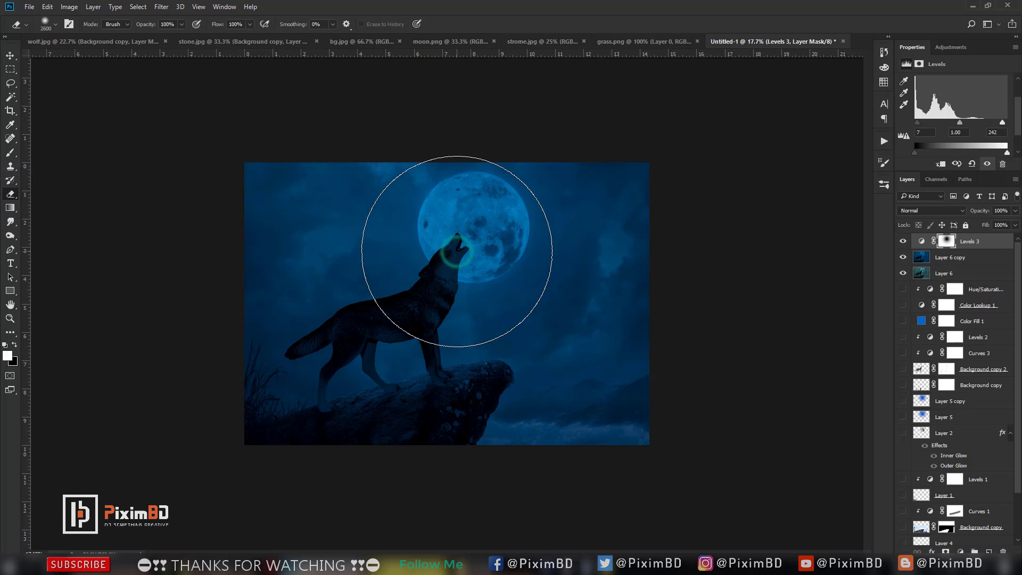
key("bracketright")
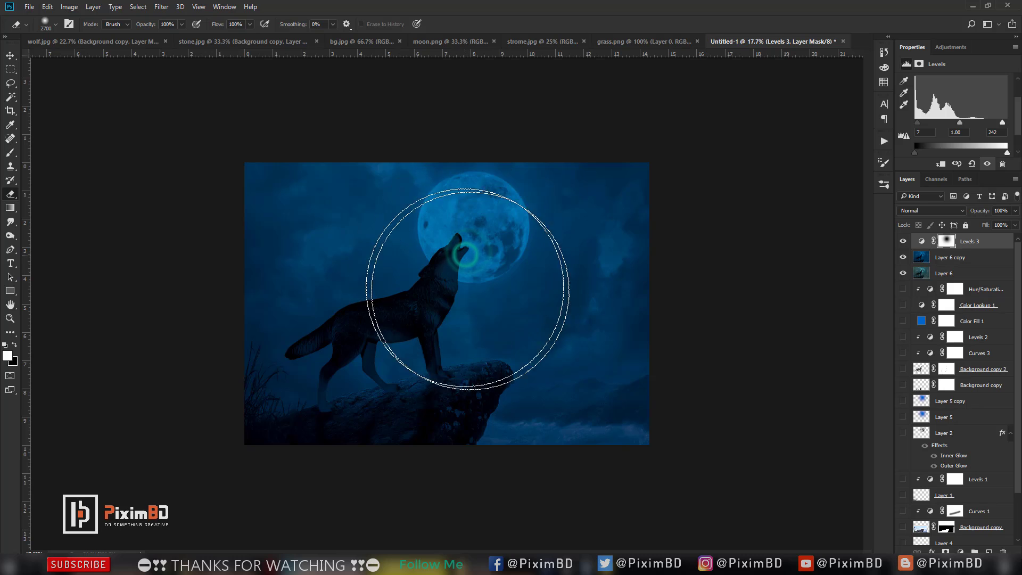
left_click(463, 270)
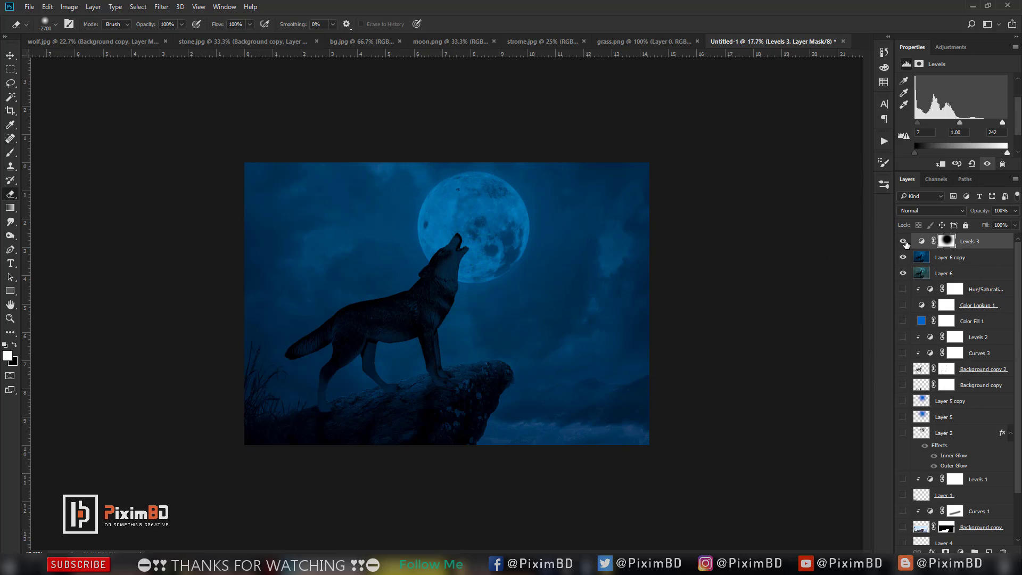
left_click(903, 242)
left_click(904, 242)
left_click(903, 241)
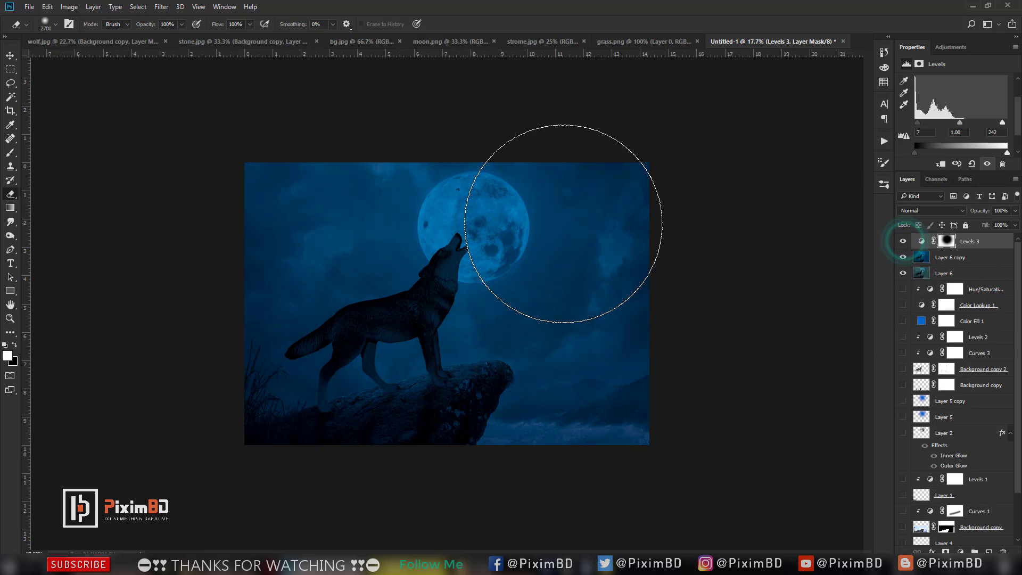
- Merge all visible layers into a new top layer and show only the original sky, stone and wolf layers beneath it
scroll(792, 238, "up", 1)
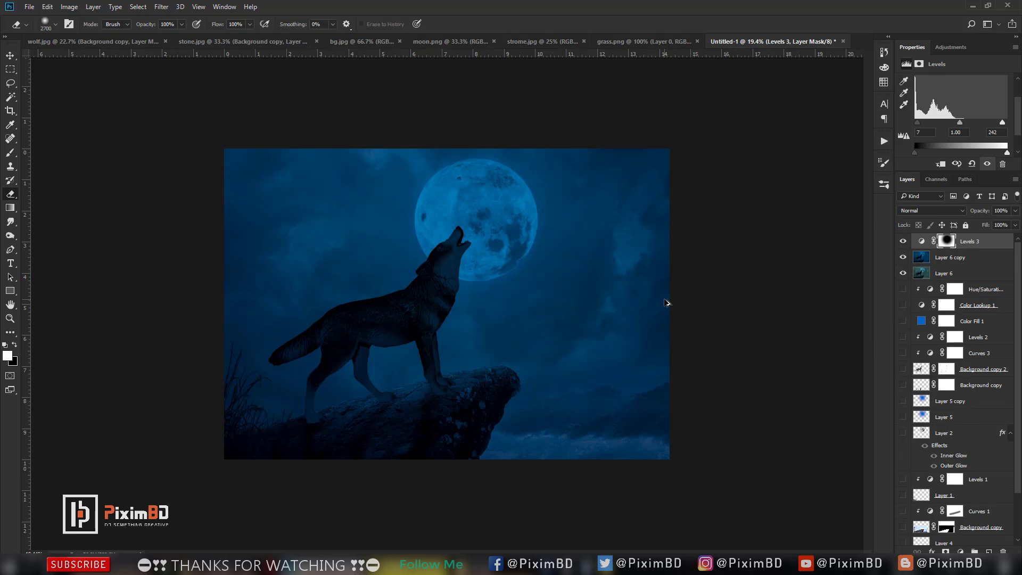
key("ctrl+shift+alt+e")
scroll(904, 266, "down", 3)
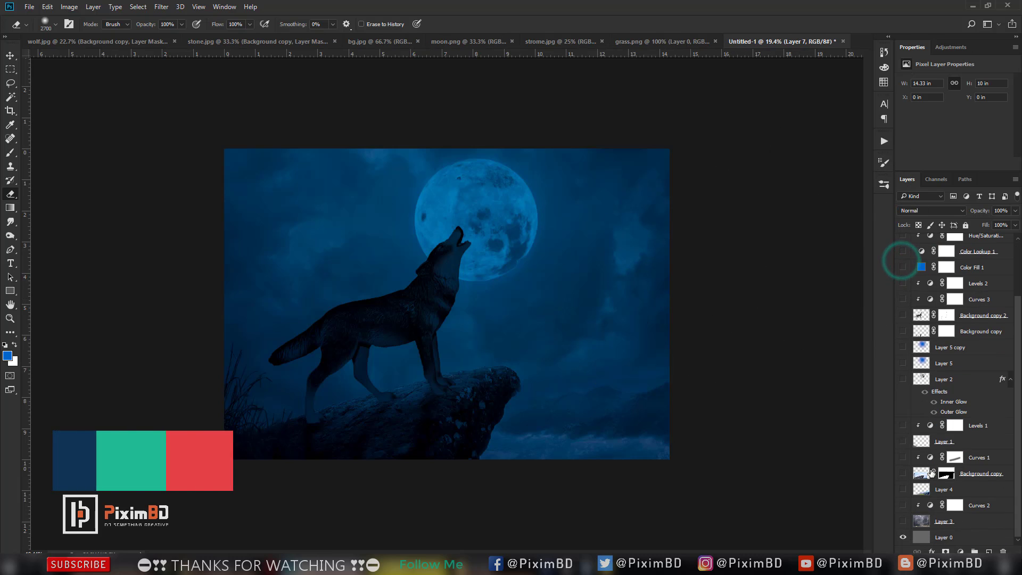
left_click(903, 474)
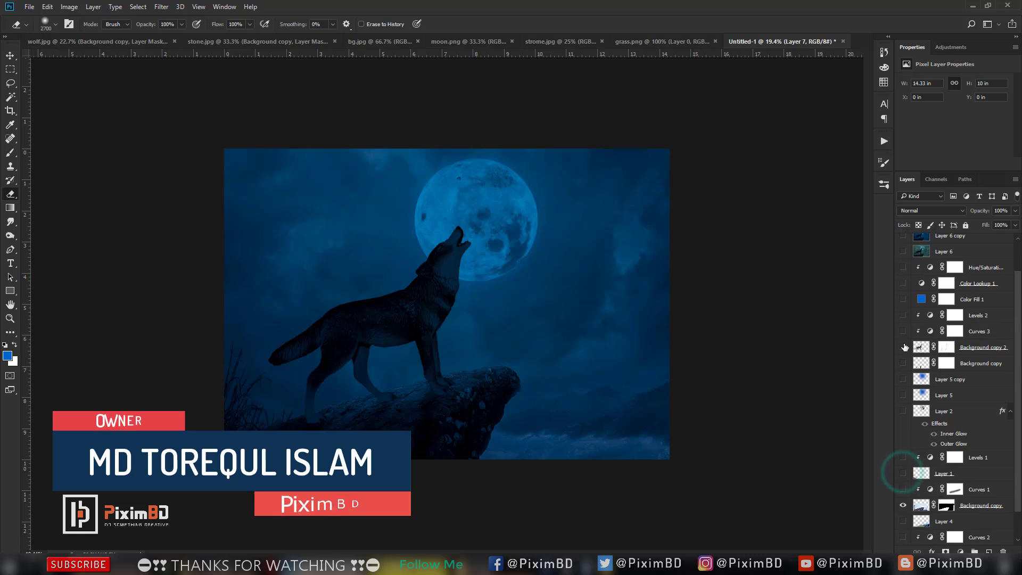
left_click(903, 315)
scroll(911, 254, "up", 3)
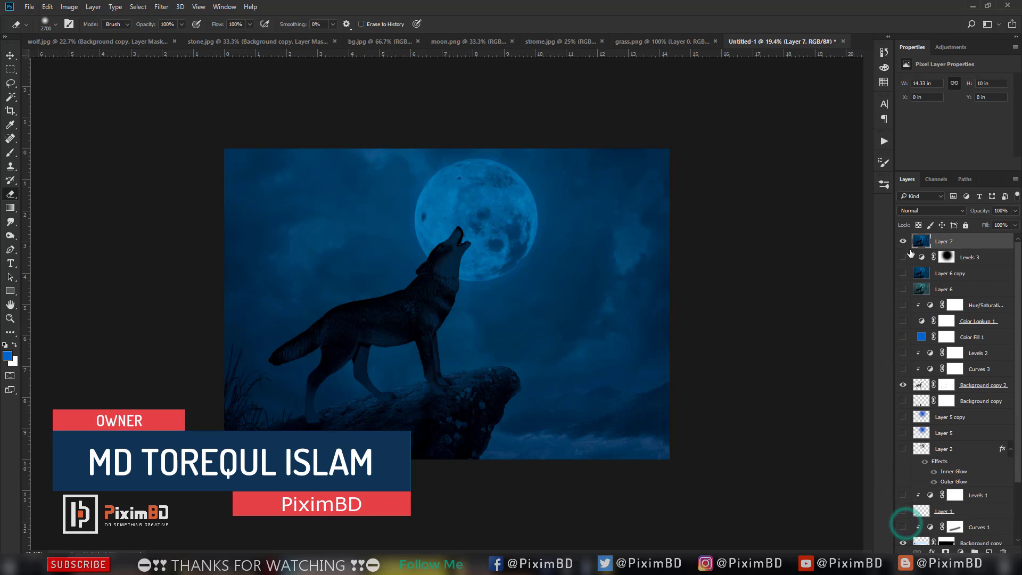
- Toggle the merged top layer's visibility to compare the final image with the unedited sky, stone and wolf
left_click(908, 241)
left_click(908, 241)
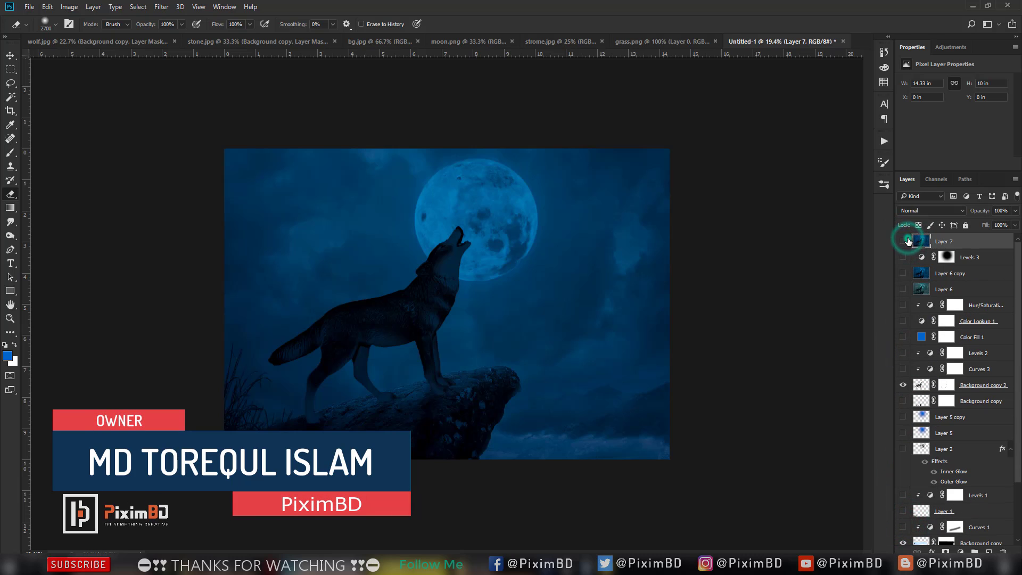
left_click(908, 241)
left_click(908, 241)
left_click(908, 241)
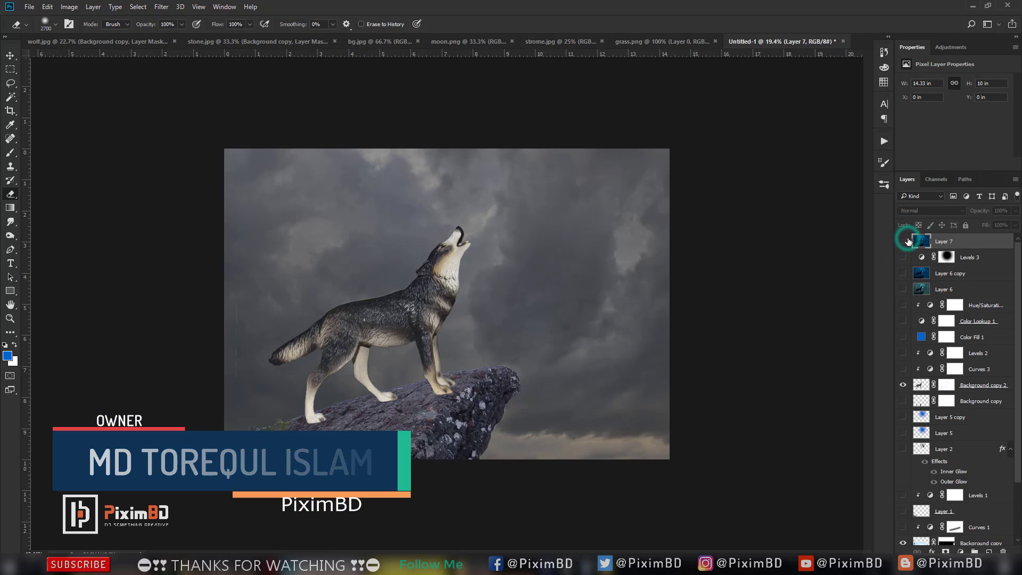
left_click(907, 242)
- Hide the sky, stone and wolf layers again along with the merged top layer, leaving only the gray base layer
scroll(903, 316, "down", 3)
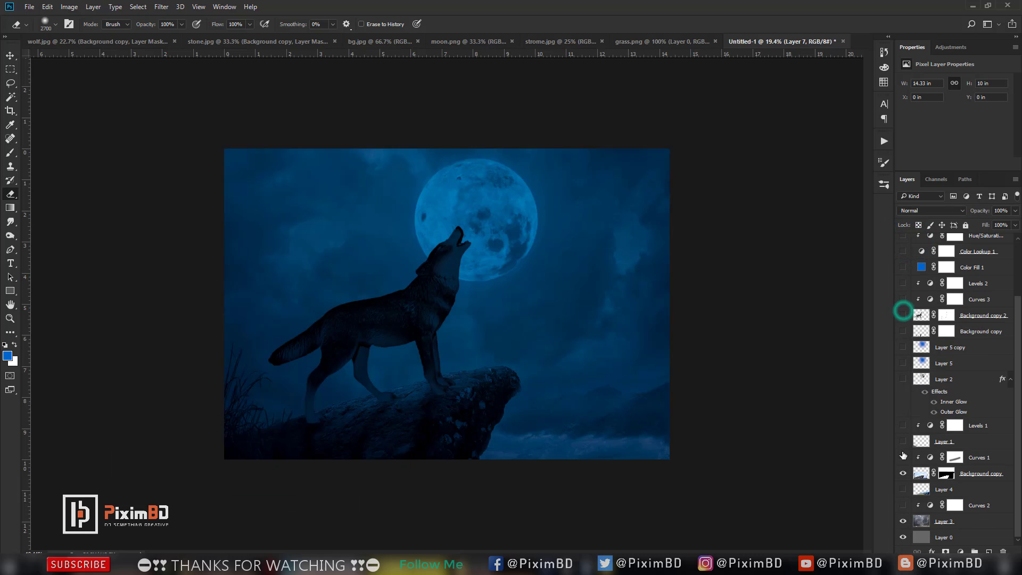
left_click(902, 473)
scroll(943, 445, "up", 3)
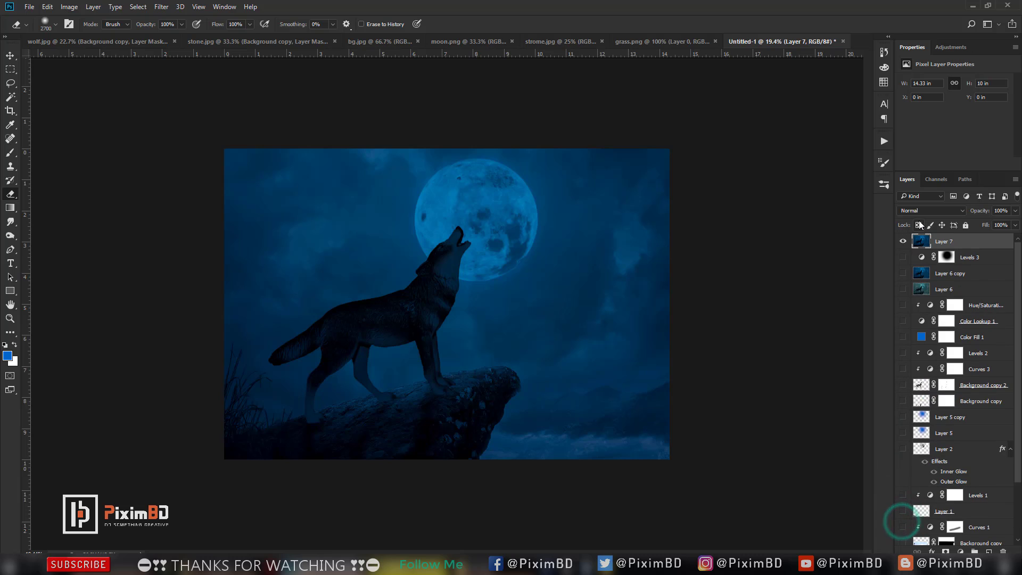
left_click(901, 241)
left_click(901, 240)
left_click(901, 241)
- Show the sky, distant land, stone and grass layers one by one from the bottom up, with their Curves and Levels adjustments
scroll(933, 514, "down", 3)
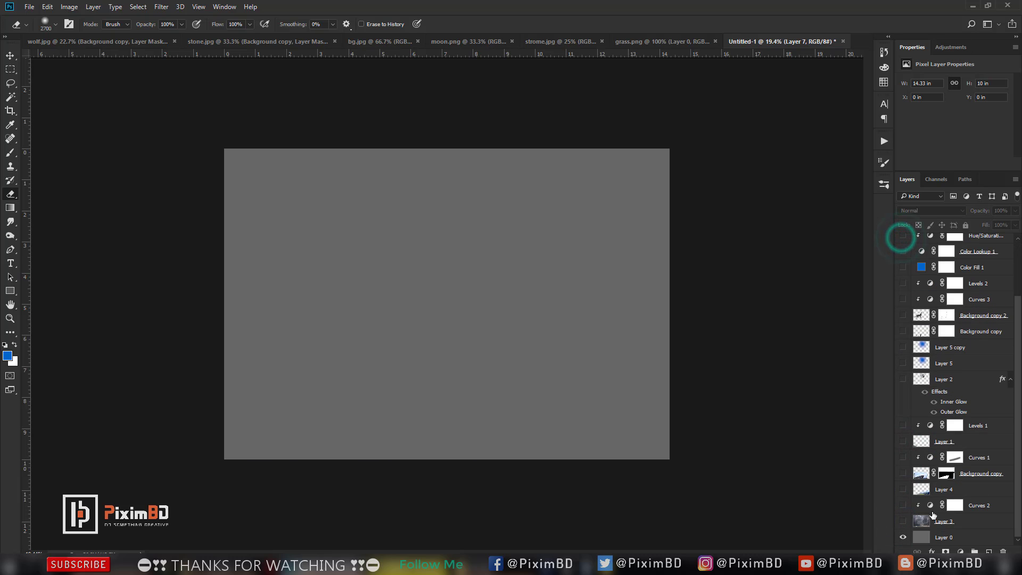
left_click(902, 521)
left_click(902, 505)
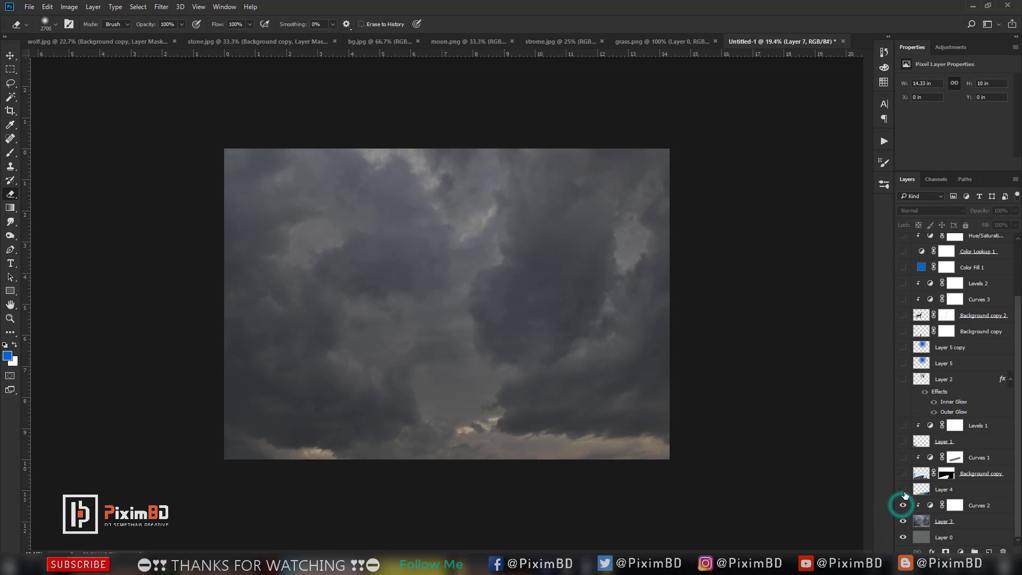
left_click(903, 489)
left_click(903, 473)
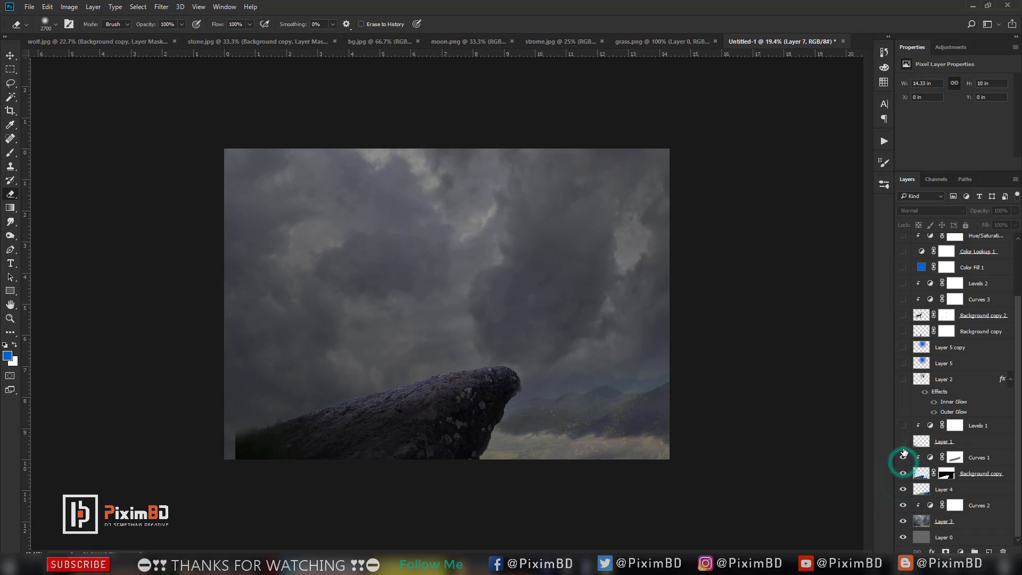
left_click(902, 441)
left_click(902, 426)
- Show the moon on Layer 2, its two blue glow layers, and the Background copy and Background copy 2 layers for the wolf
left_click(903, 378)
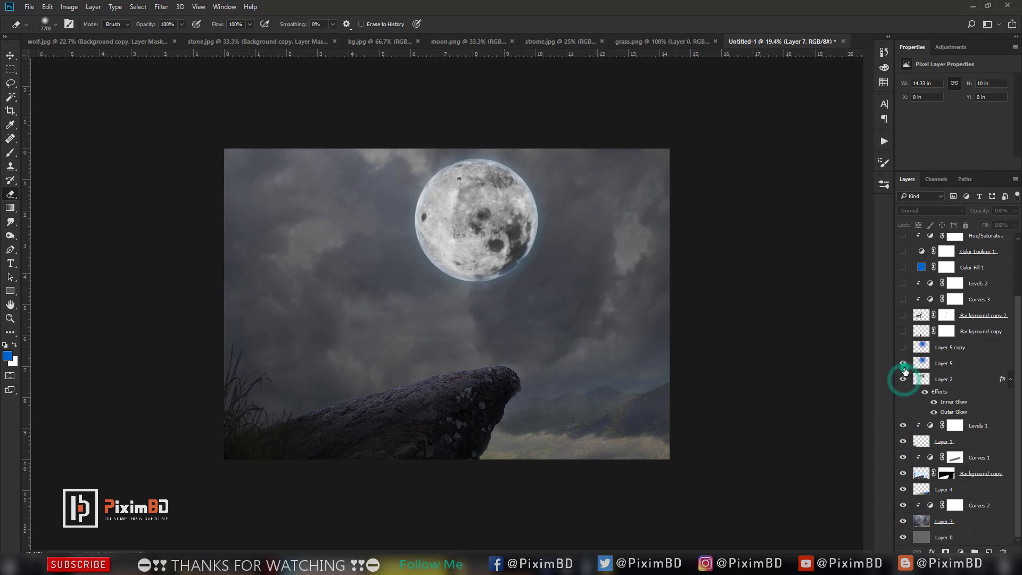
left_click(902, 362)
left_click(903, 347)
left_click(903, 330)
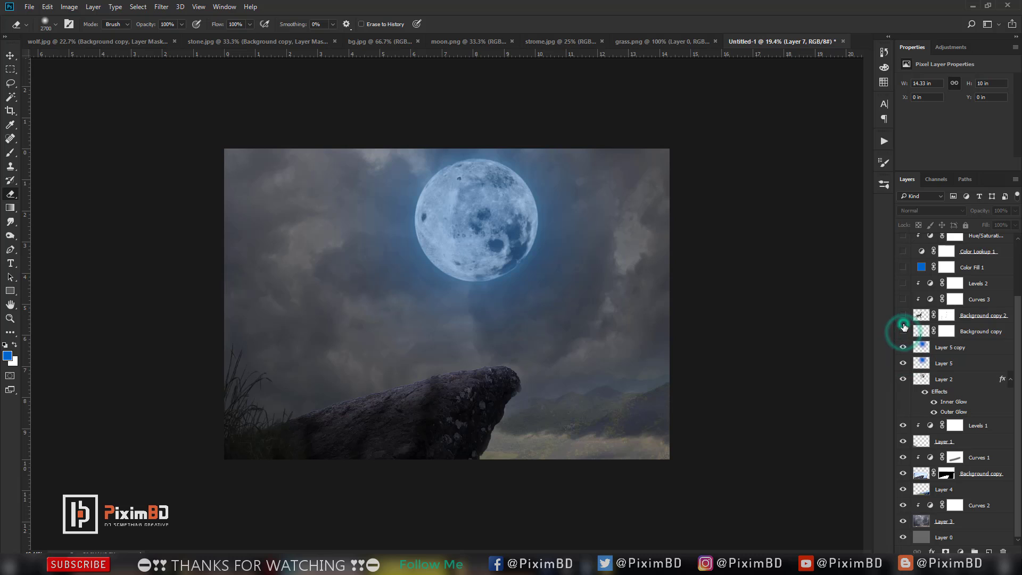
left_click(902, 315)
- Show the wolf's Curves 3 and Levels 2 adjustments and all color grading layers from Color Fill 1 up to the merged top layer
scroll(903, 317, "up", 1)
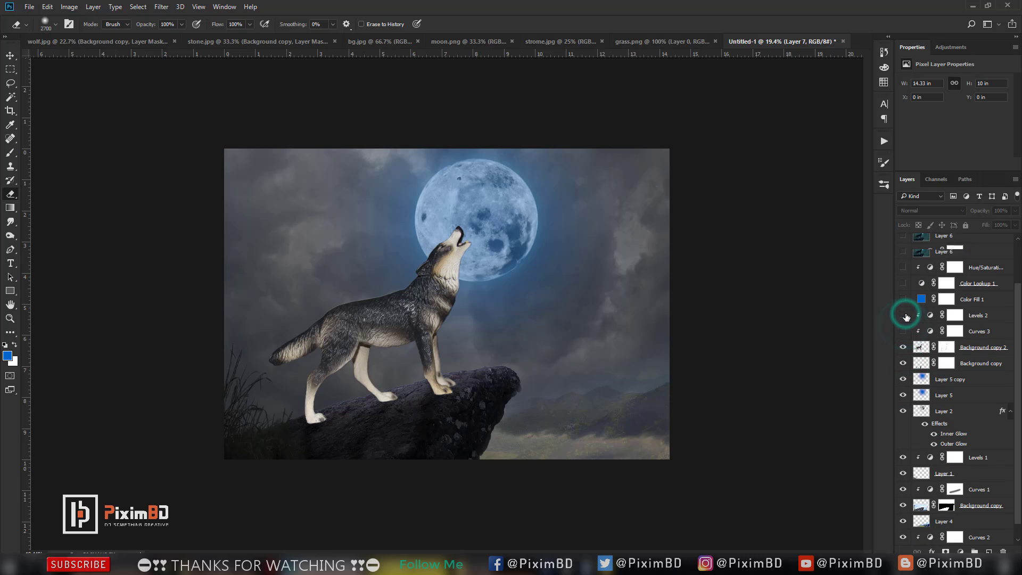
left_click(902, 315)
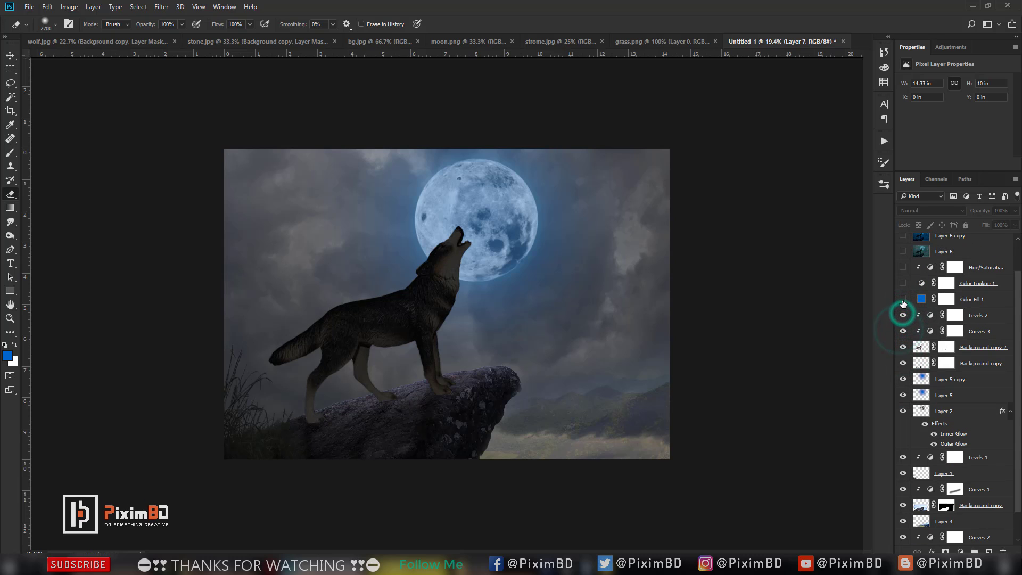
left_click(902, 299)
scroll(902, 301, "up", 1)
left_click(902, 315)
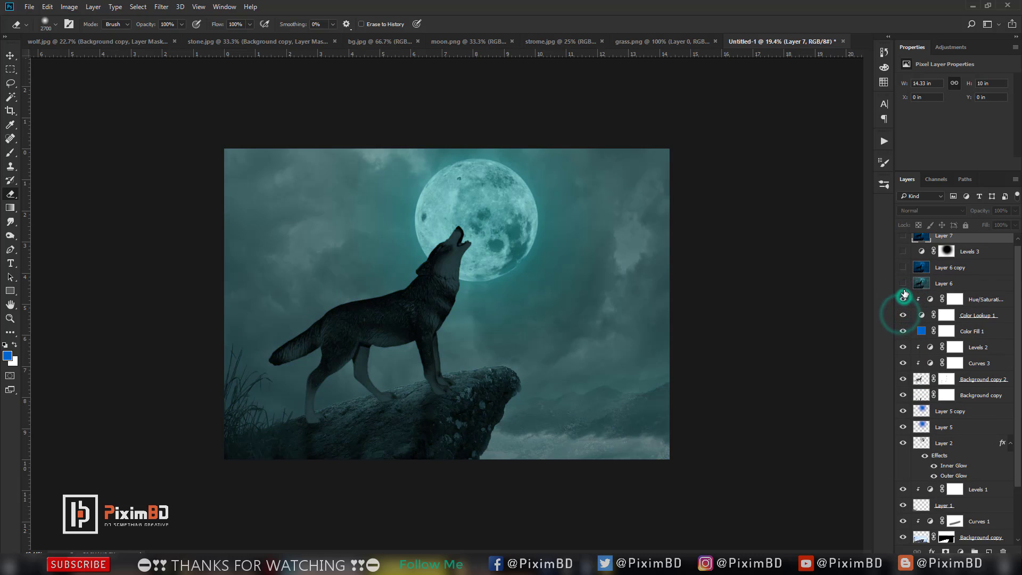
left_click(902, 268)
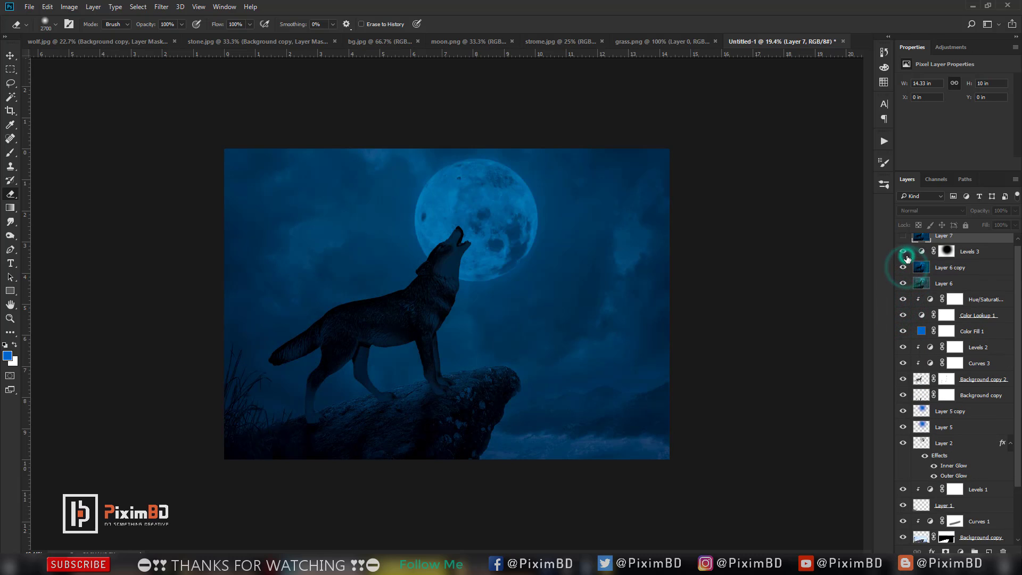
scroll(908, 253, "up", 1)
left_click(904, 256)
left_click(903, 242)
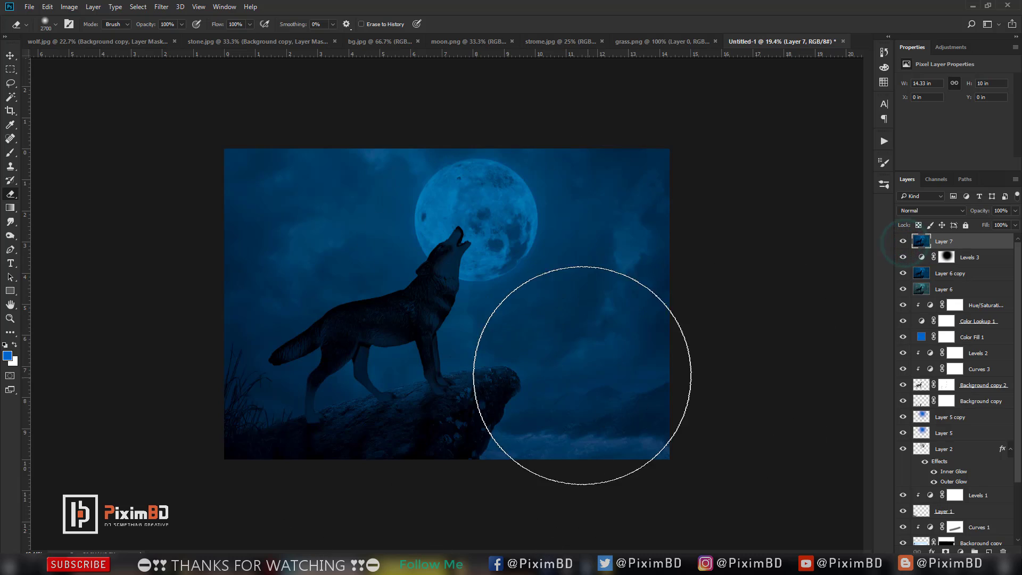
- Minimize Photoshop and refresh the Windows desktop
left_click(970, 5)
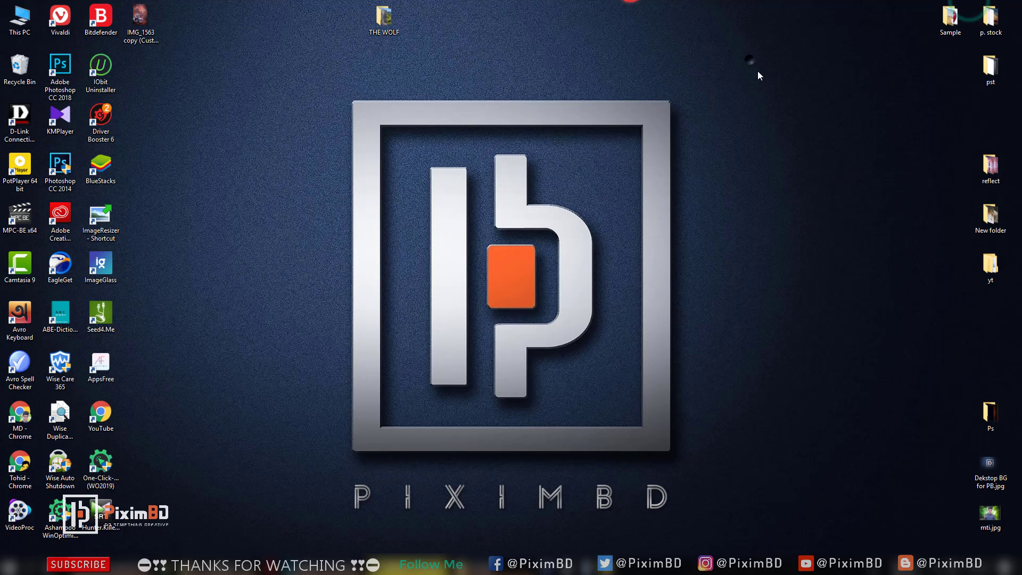
right_click(749, 60)
left_click(787, 89)
right_click(781, 84)
left_click(820, 117)
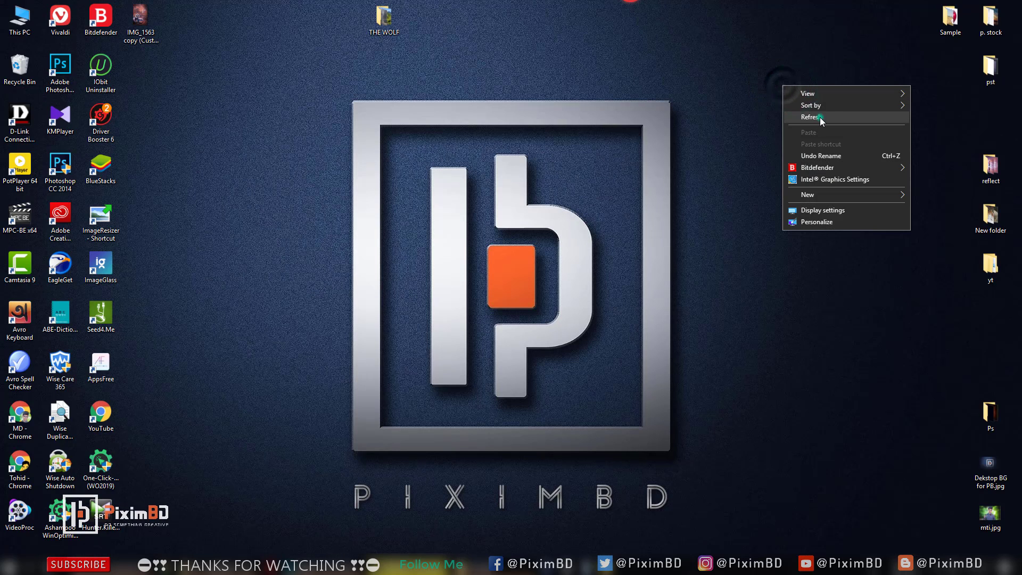